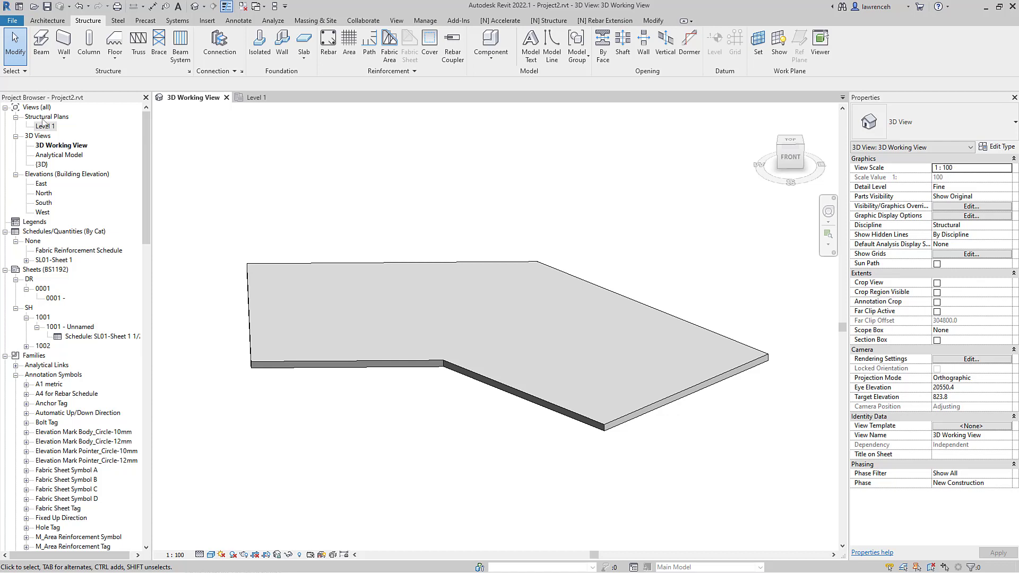
In the Level 1 plan, start sketching a freeform H12 rebar hosted on the RC SLAB 300 slab.
{"action": "left_click", "coordinate": [260, 97]}
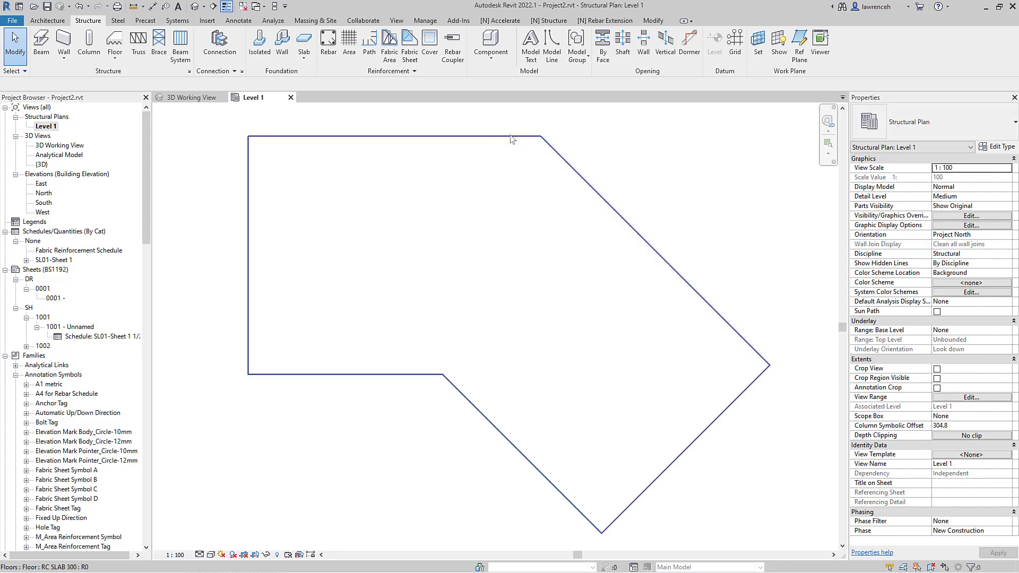
{"action": "left_click", "coordinate": [443, 136]}
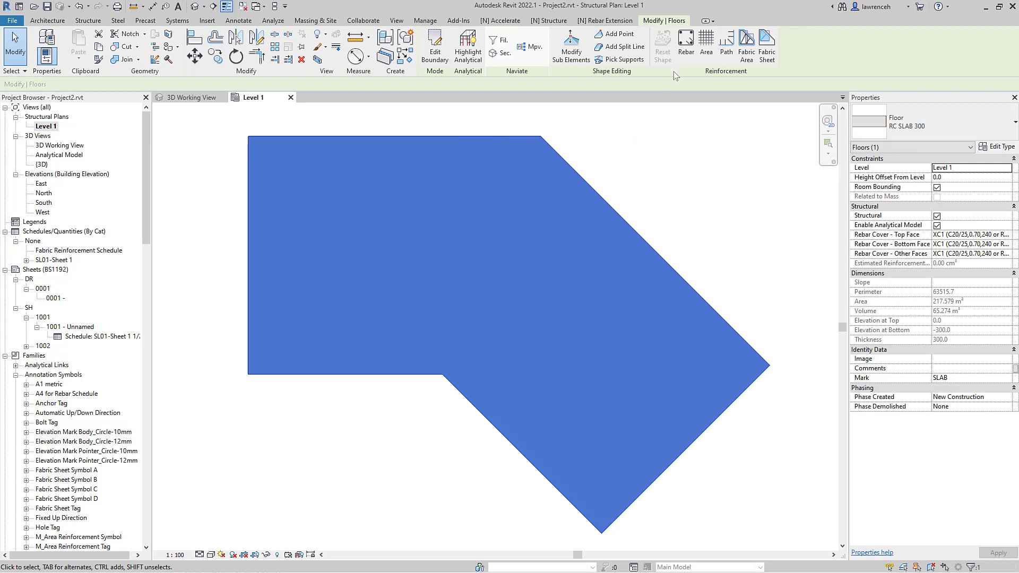
{"action": "left_click", "coordinate": [688, 59]}
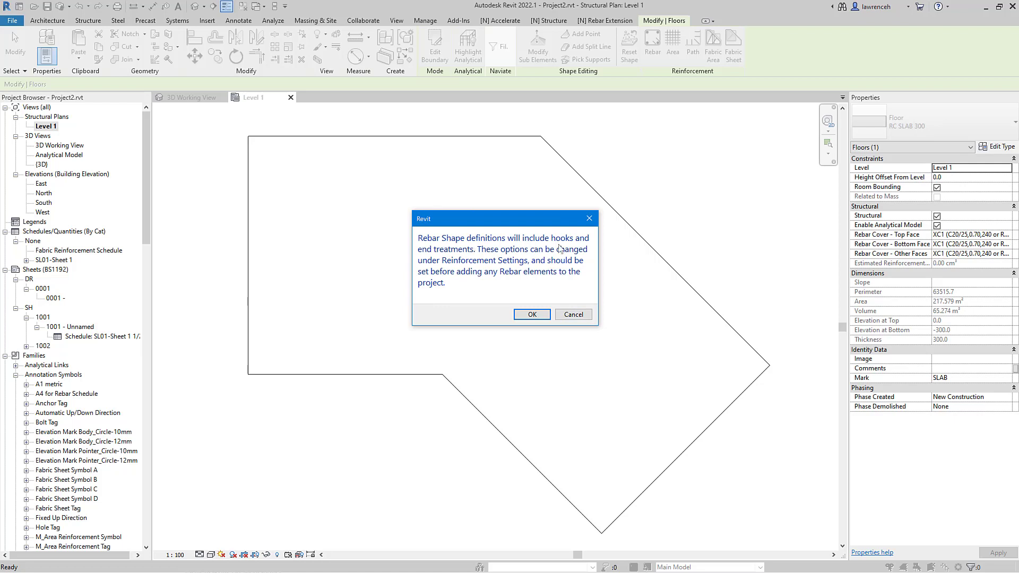
{"action": "left_click", "coordinate": [535, 316]}
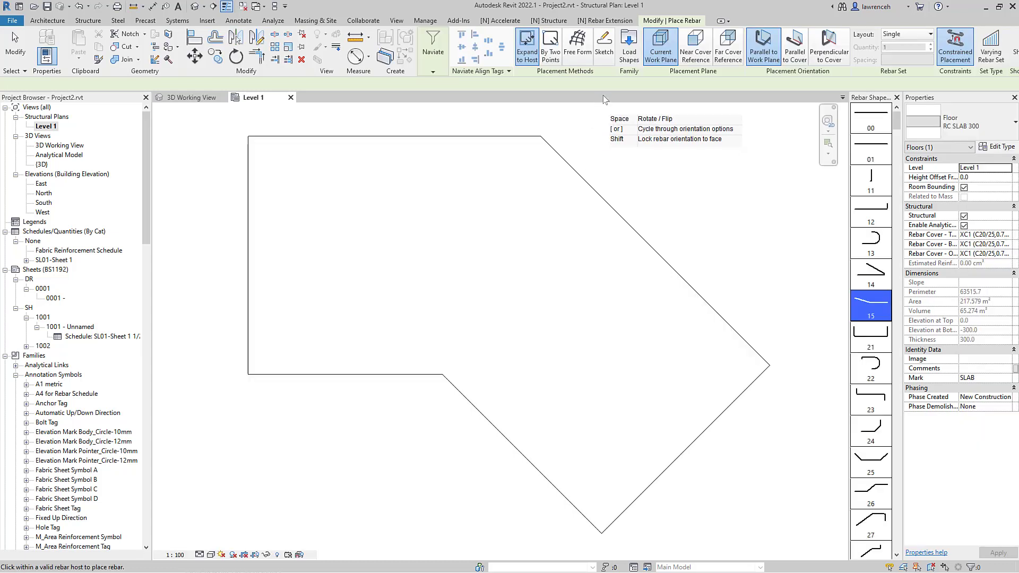
{"action": "left_click", "coordinate": [605, 56]}
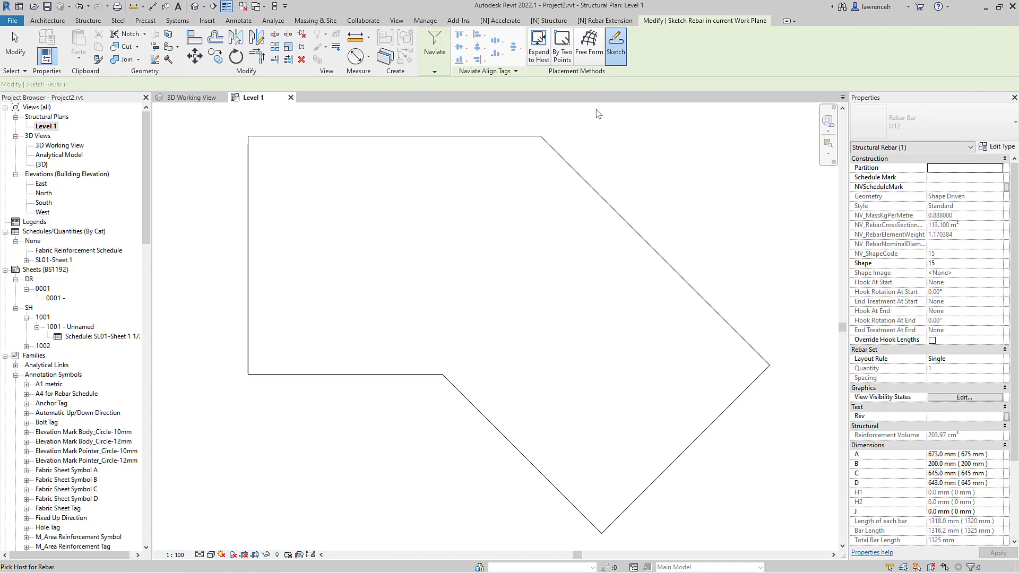
{"action": "left_click", "coordinate": [559, 156]}
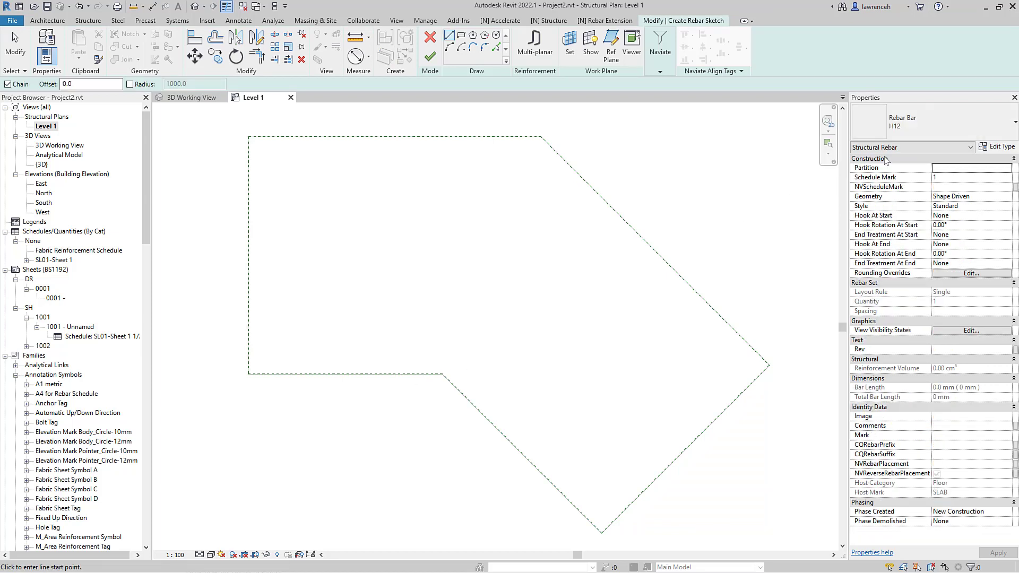
Sketch the first 500 mm straight bar leg from the slab corner.
{"action": "scroll", "coordinate": [433, 375], "scroll_direction": "up", "scroll_amount": 4}
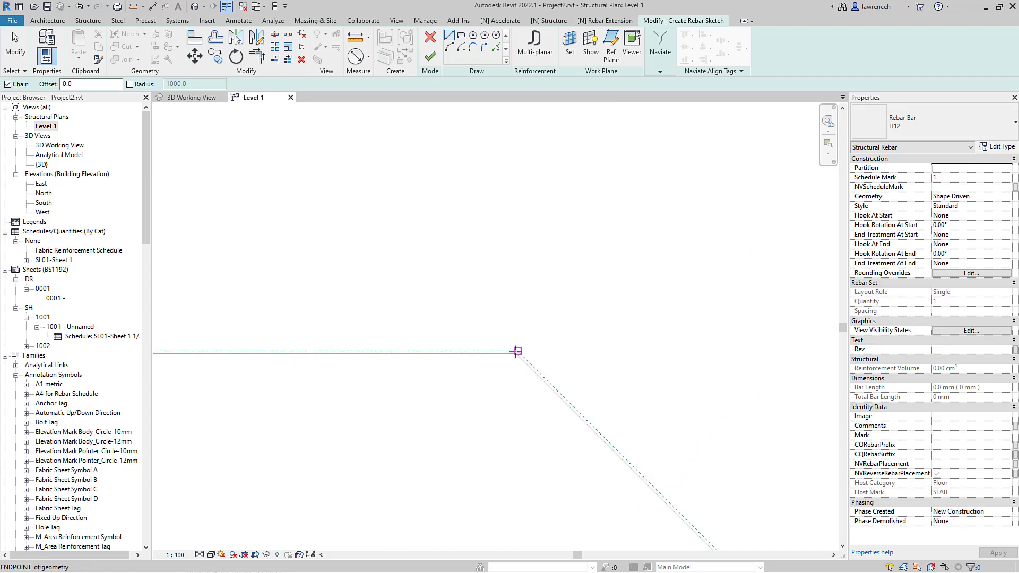
{"action": "left_click", "coordinate": [518, 351]}
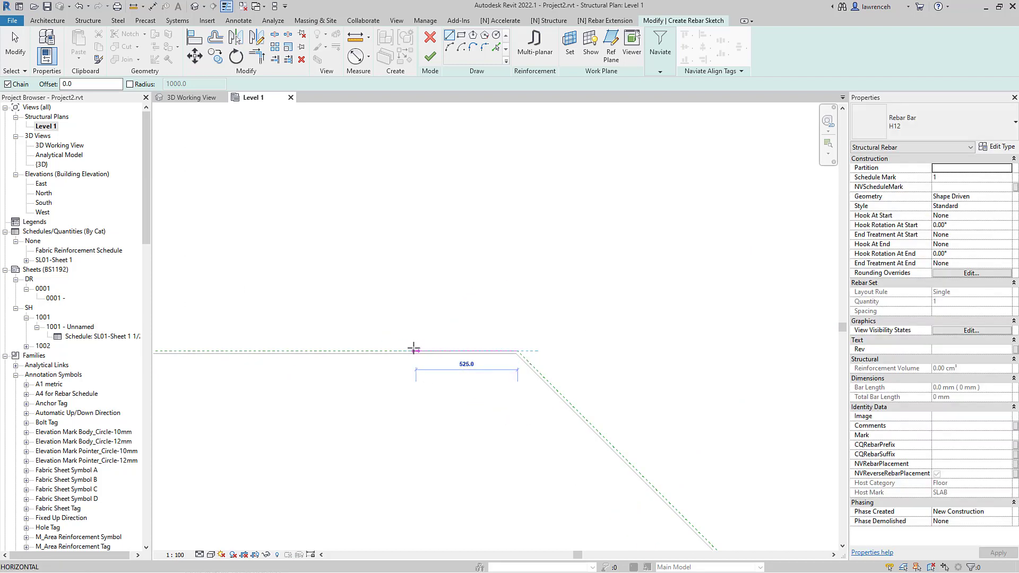
{"action": "type", "text": "500"}
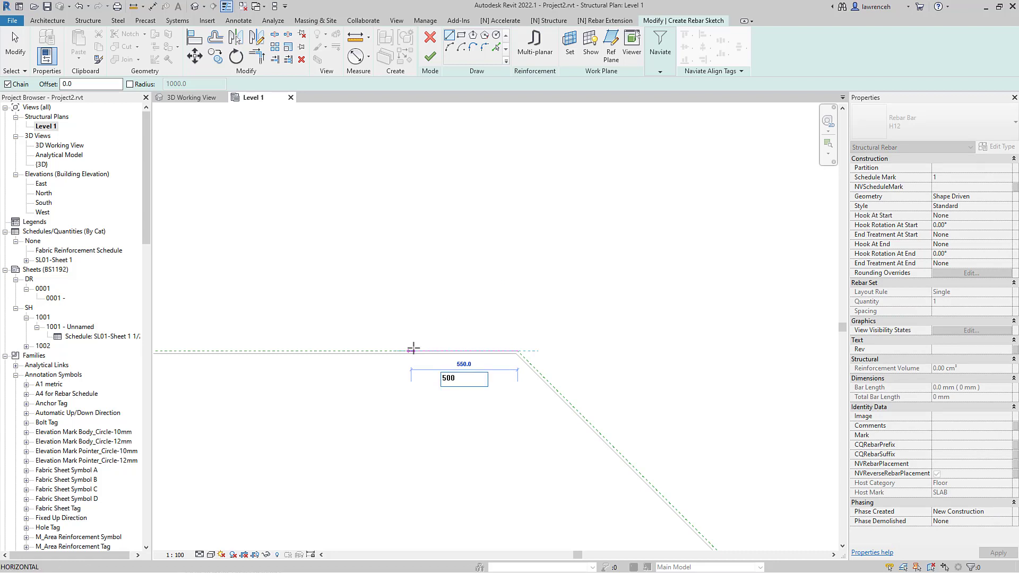
{"action": "key", "text": "Return"}
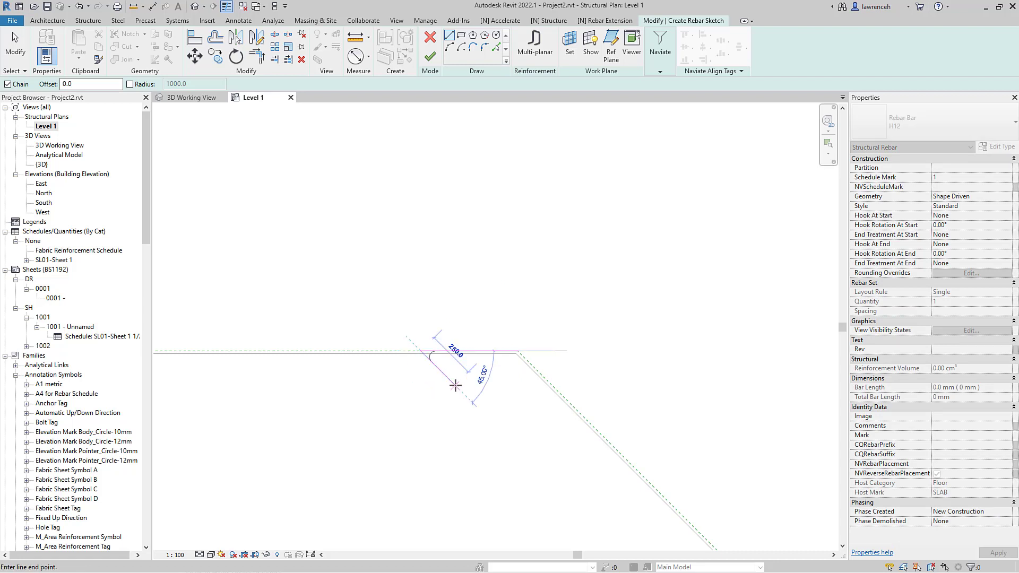
{"action": "key", "text": "Escape"}
{"action": "key", "text": "Escape"}
Add the 500 mm leg at 45° from the corner and finish the bent bar.
{"action": "left_click", "coordinate": [518, 350]}
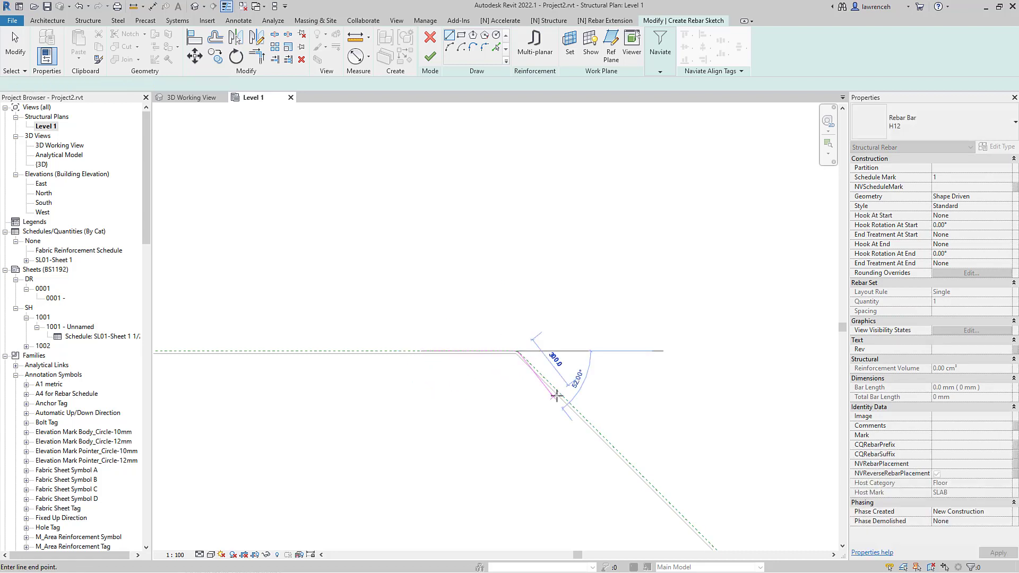
{"action": "type", "text": "500"}
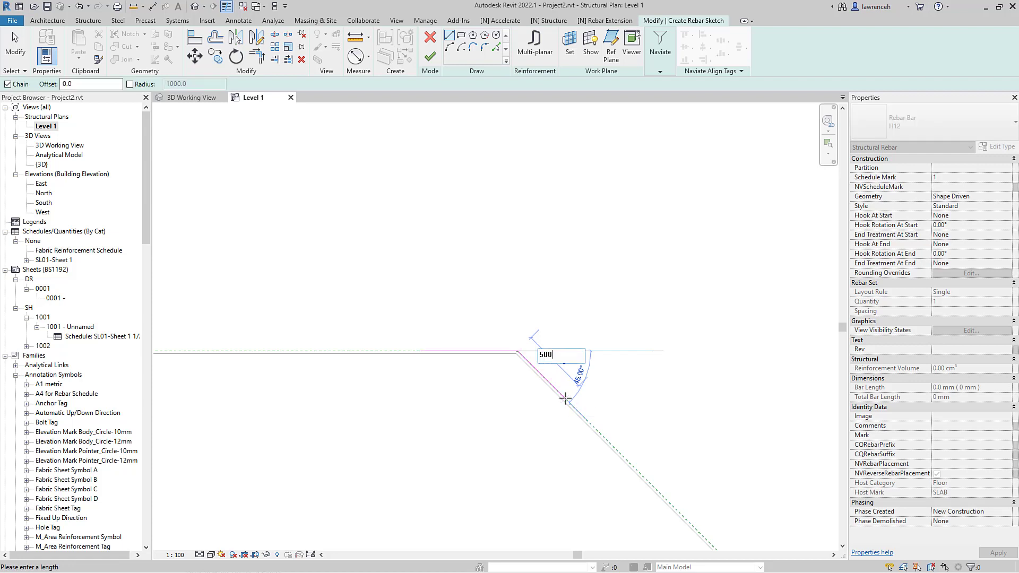
{"action": "key", "text": "Return"}
{"action": "key", "text": "Escape"}
{"action": "key", "text": "Escape"}
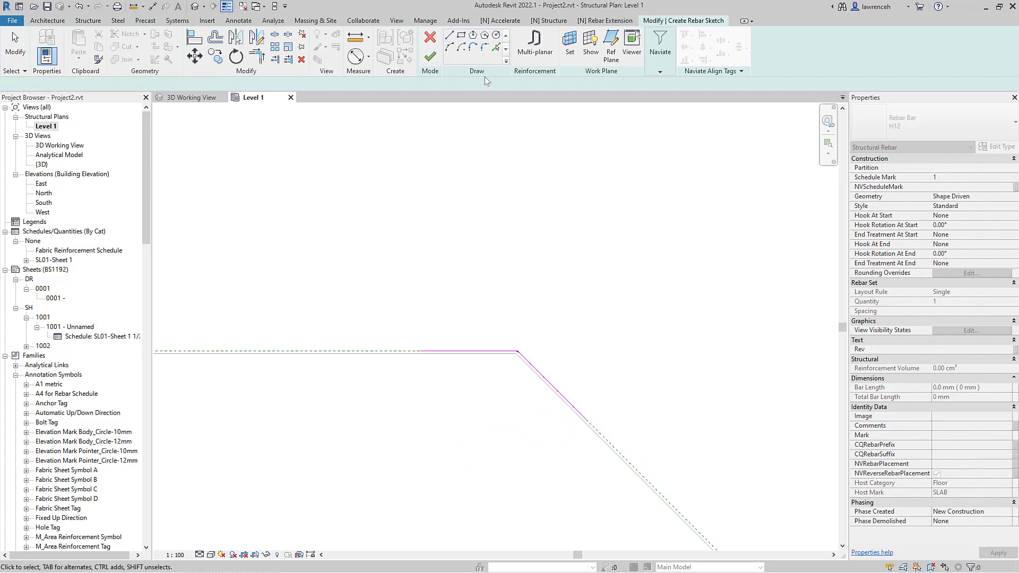
{"action": "left_click", "coordinate": [431, 56]}
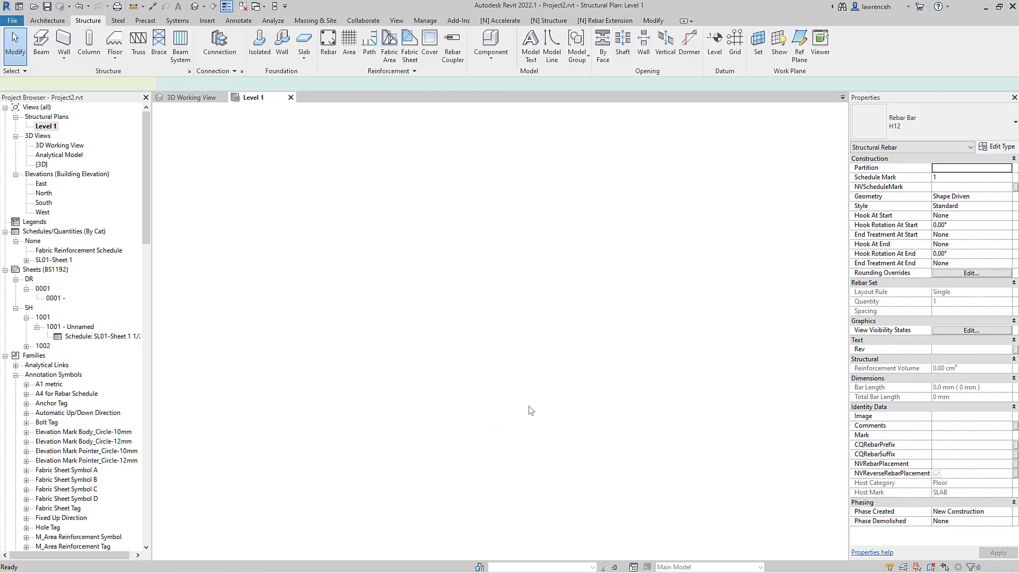
{"action": "key", "text": "r"}
{"action": "key", "text": "b"}
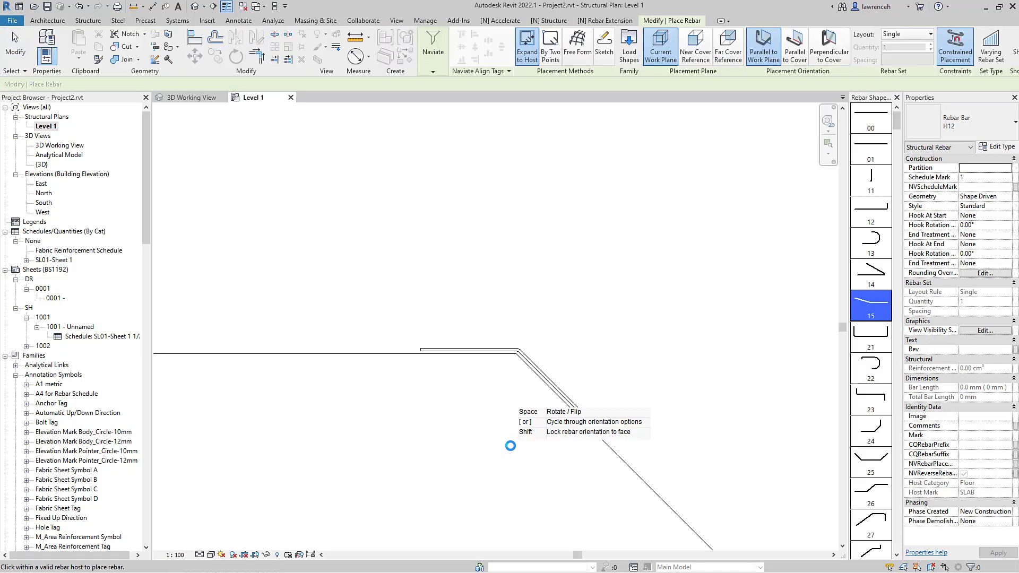
{"action": "key", "text": "Escape"}
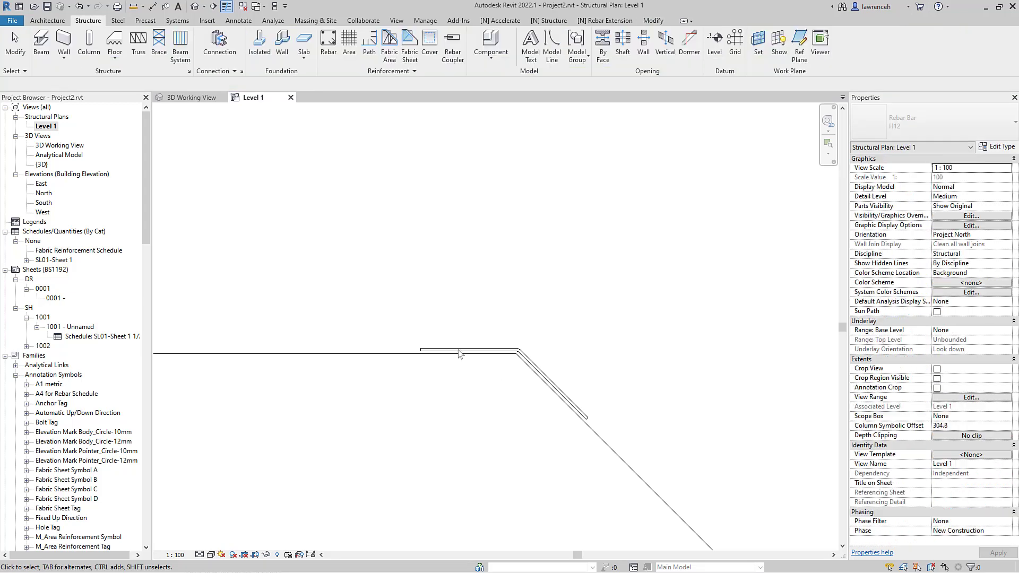
In the 3D view, change the bent bar's plane constraint offset from 22.0 mm to 0 mm.
{"action": "left_click", "coordinate": [191, 97]}
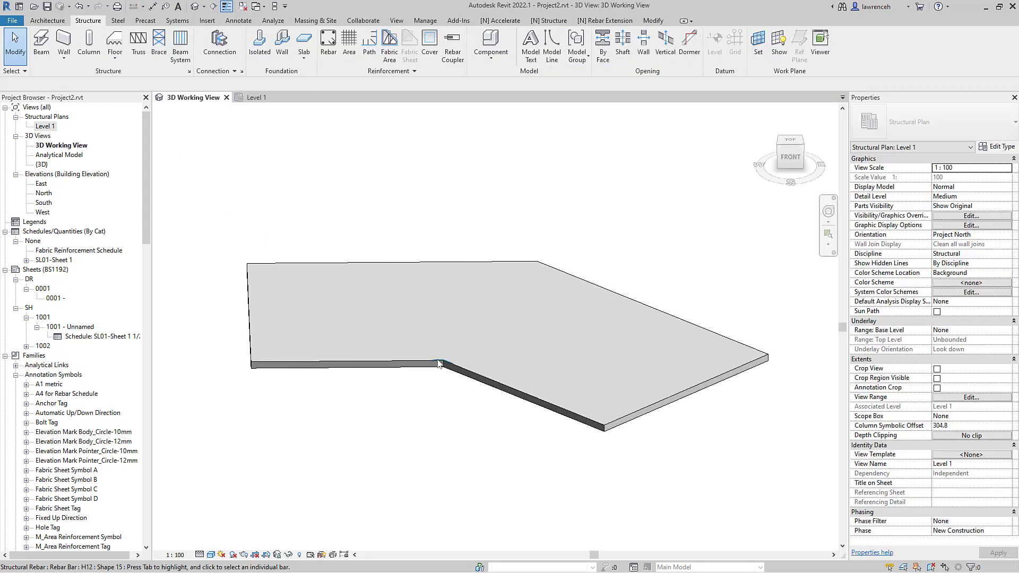
{"action": "scroll", "coordinate": [444, 374], "scroll_direction": "up", "scroll_amount": 5}
{"action": "scroll", "coordinate": [444, 374], "scroll_direction": "up", "scroll_amount": 5}
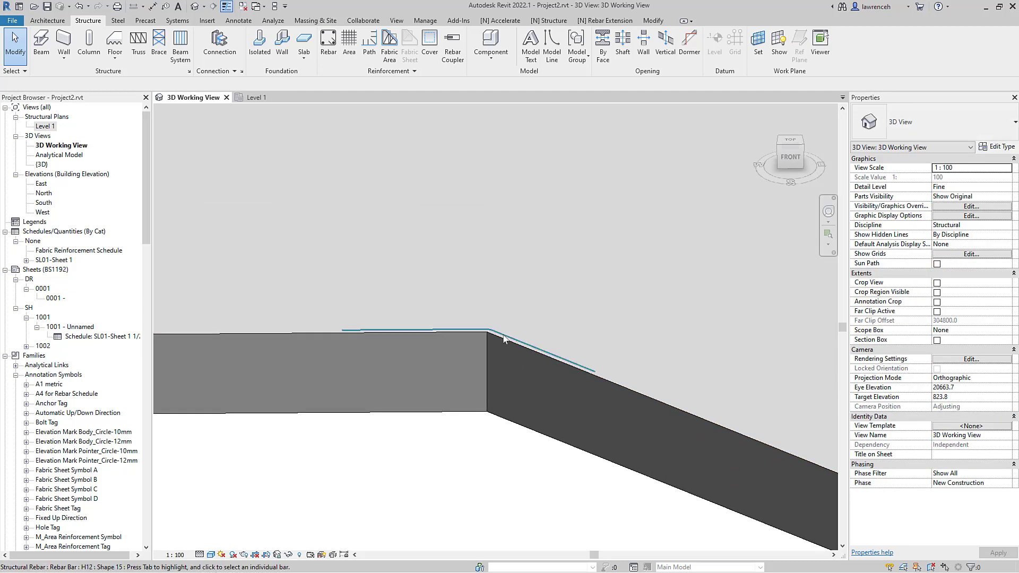
{"action": "left_click", "coordinate": [527, 357]}
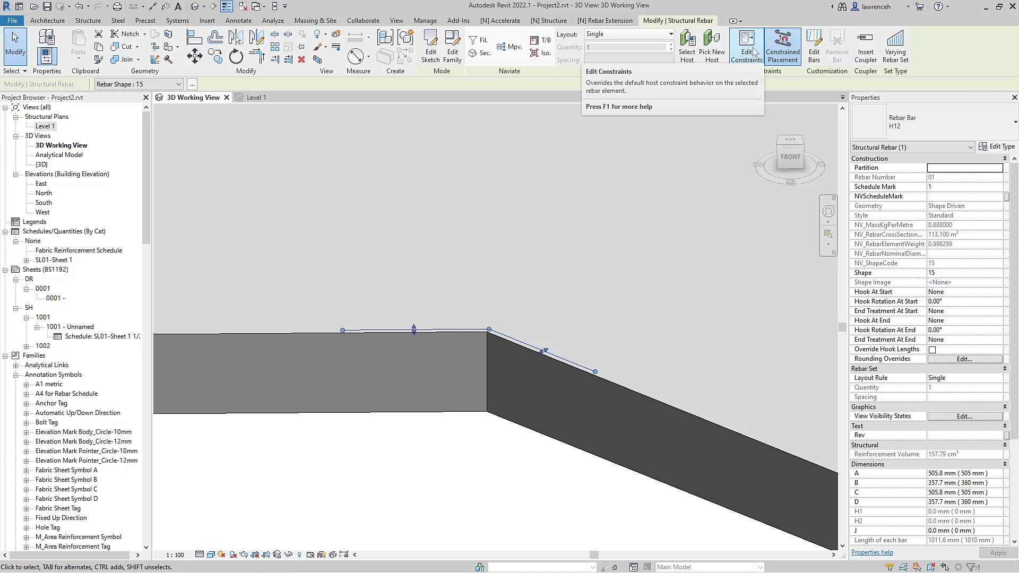
{"action": "left_click", "coordinate": [747, 50]}
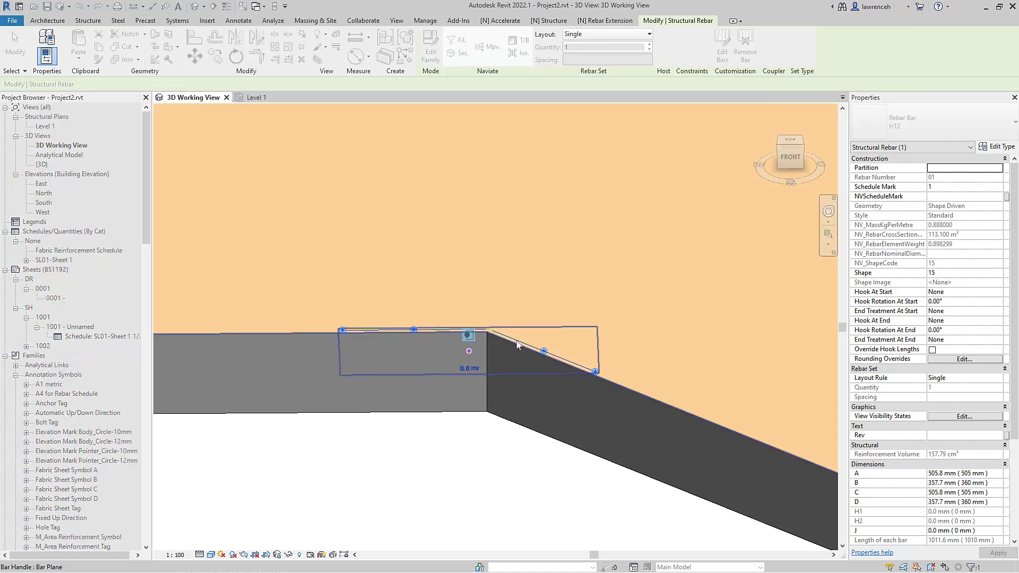
{"action": "left_click", "coordinate": [469, 336]}
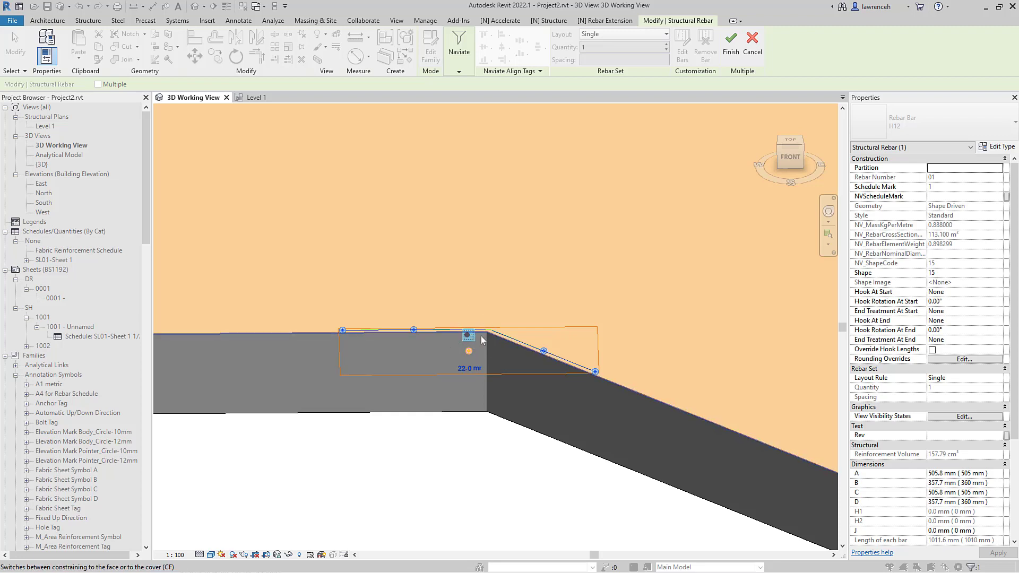
{"action": "left_click", "coordinate": [470, 369]}
{"action": "type", "text": "0"}
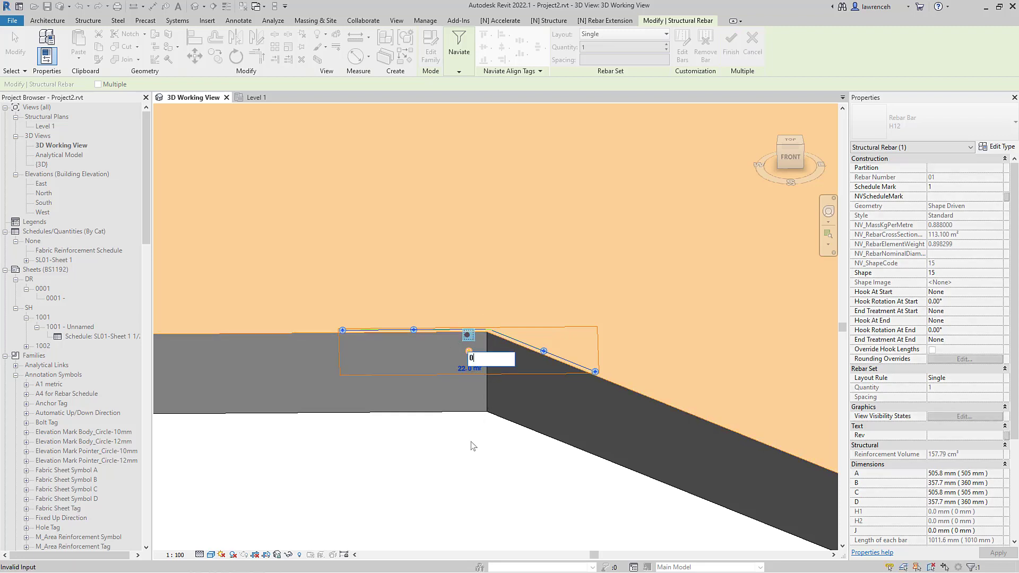
{"action": "key", "text": "Return"}
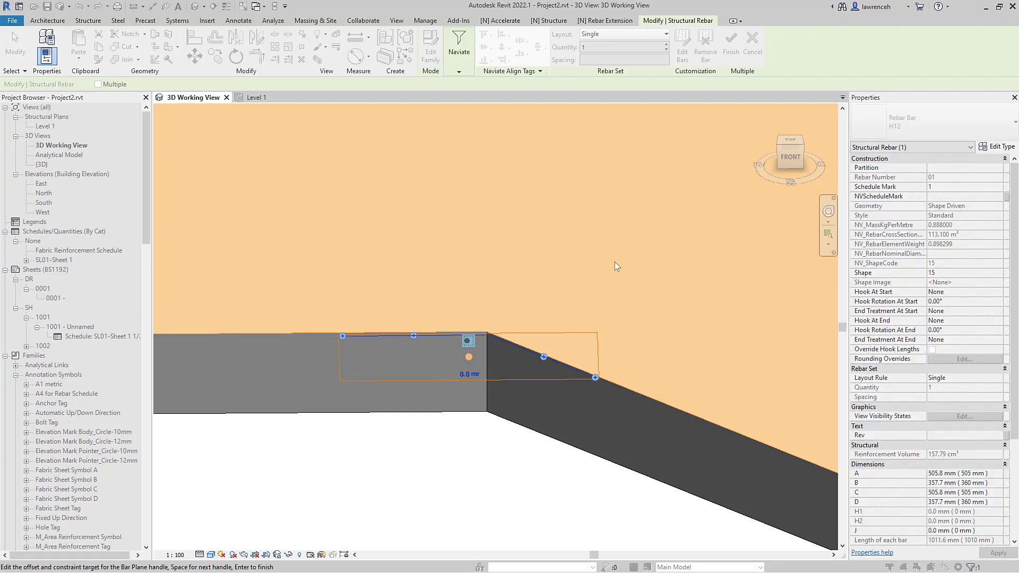
{"action": "key", "text": "Return"}
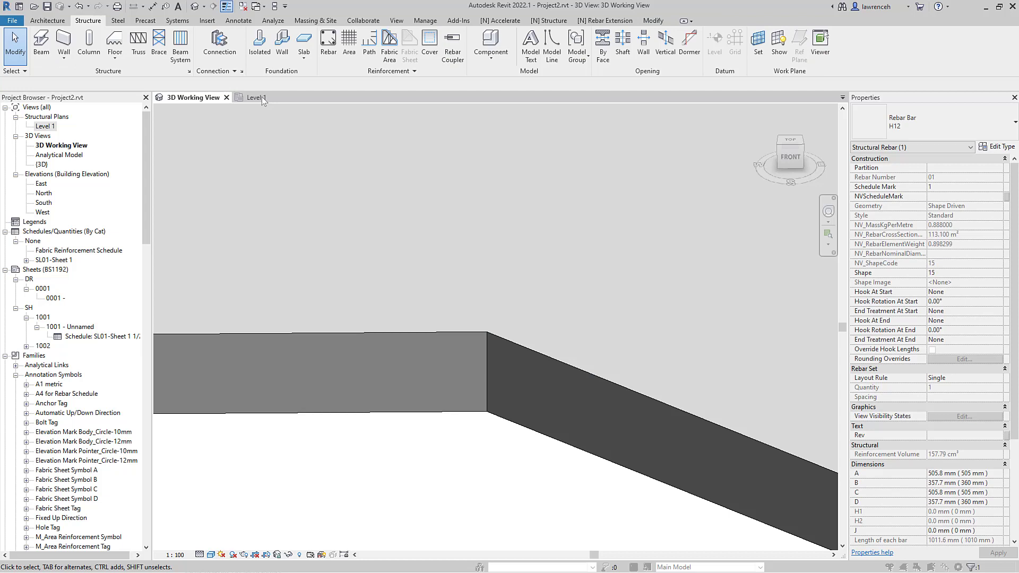
Return to the Level 1 plan and inspect the bent H12 bar at the slab corner.
{"action": "left_click", "coordinate": [255, 97]}
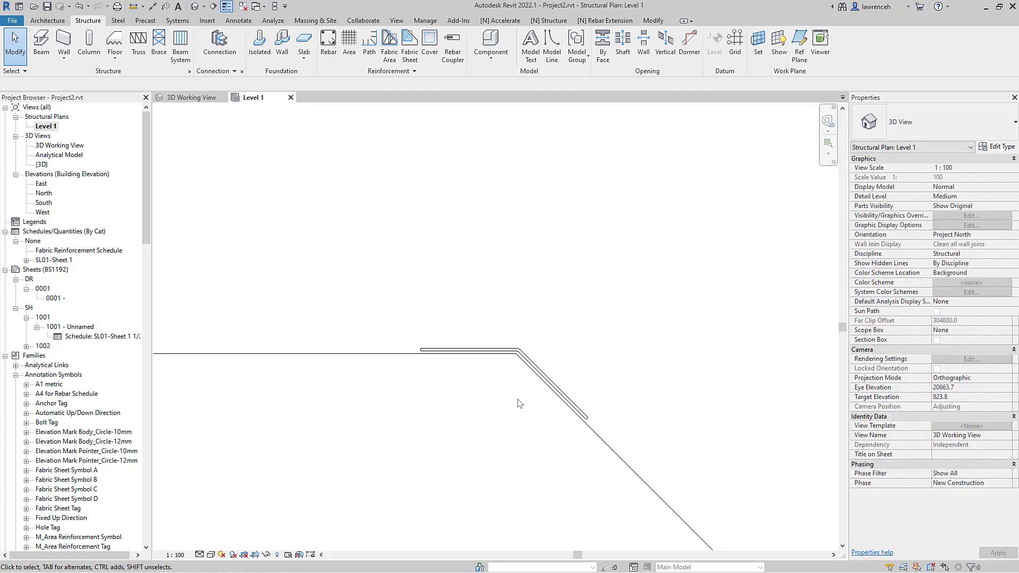
{"action": "scroll", "coordinate": [507, 401], "scroll_direction": "down", "scroll_amount": 4}
{"action": "scroll", "coordinate": [514, 390], "scroll_direction": "up", "scroll_amount": 5}
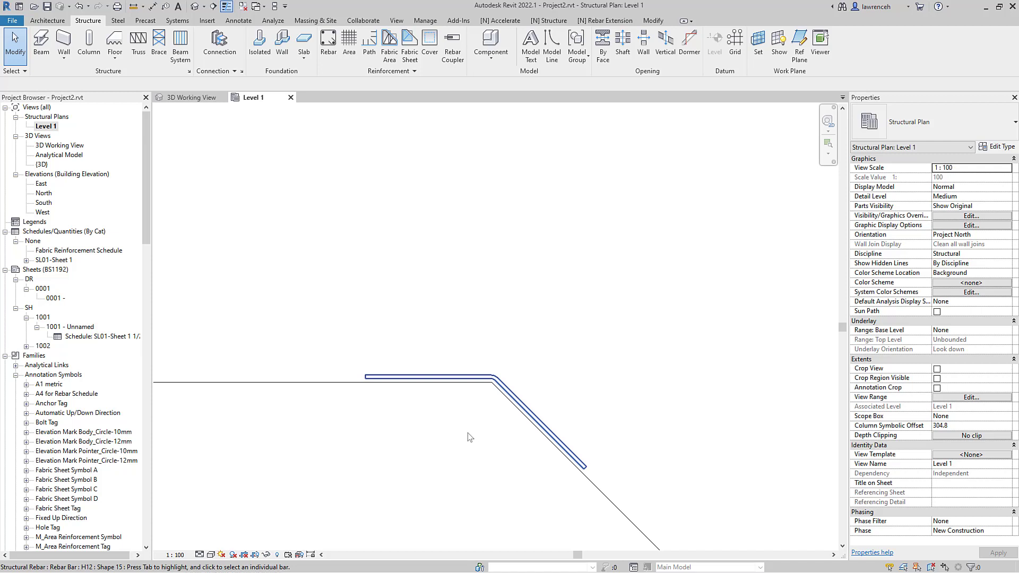
{"action": "left_click", "coordinate": [489, 391]}
{"action": "scroll", "coordinate": [489, 390], "scroll_direction": "down", "scroll_amount": 3}
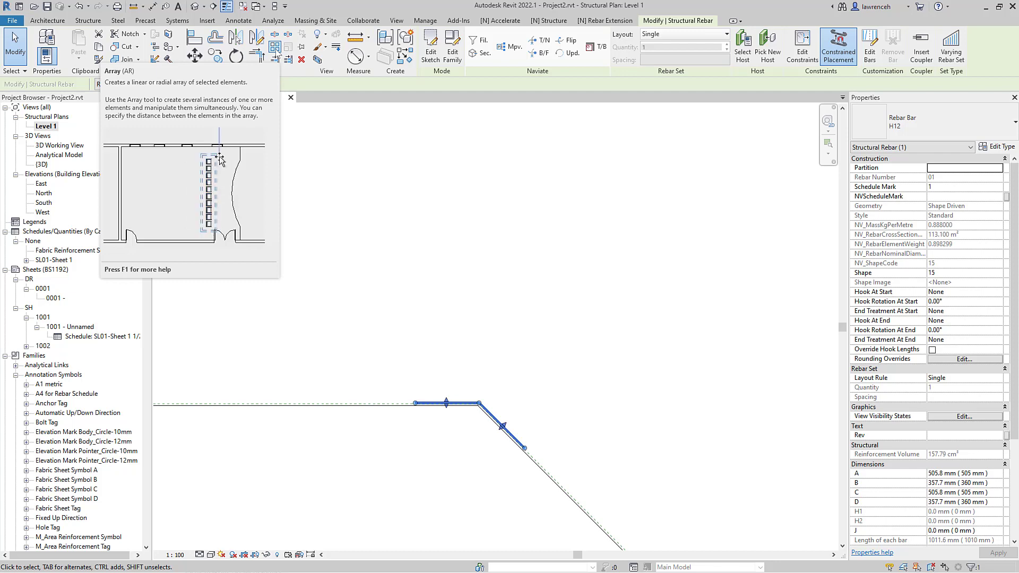
{"action": "left_click", "coordinate": [438, 269]}
{"action": "scroll", "coordinate": [437, 281], "scroll_direction": "down", "scroll_amount": 1}
{"action": "middle_click_drag", "start_coordinate": [519, 296], "coordinate": [464, 320]}
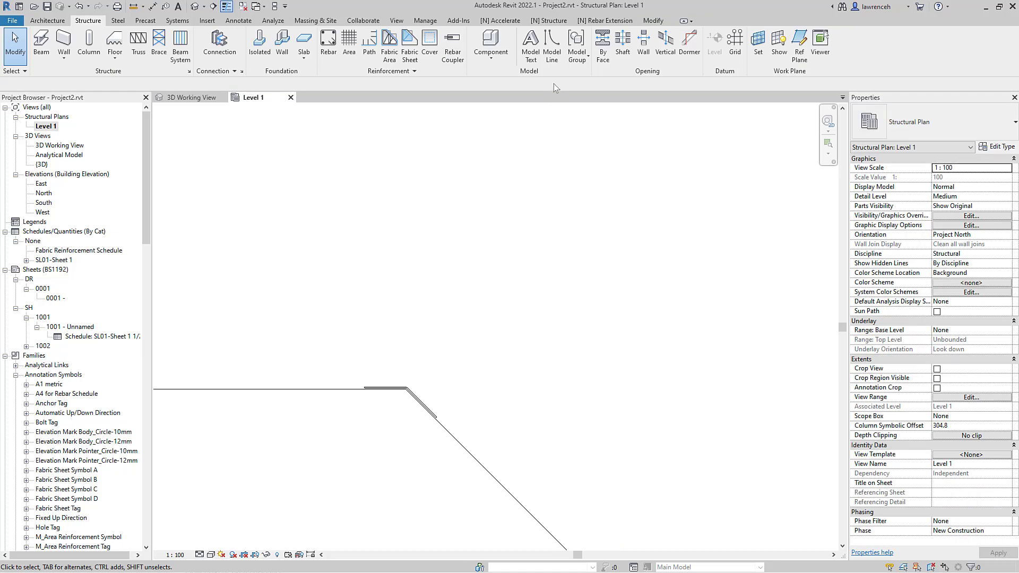
Draw a model line diagonally across the slab, ending at its upper corner.
{"action": "left_click", "coordinate": [552, 45]}
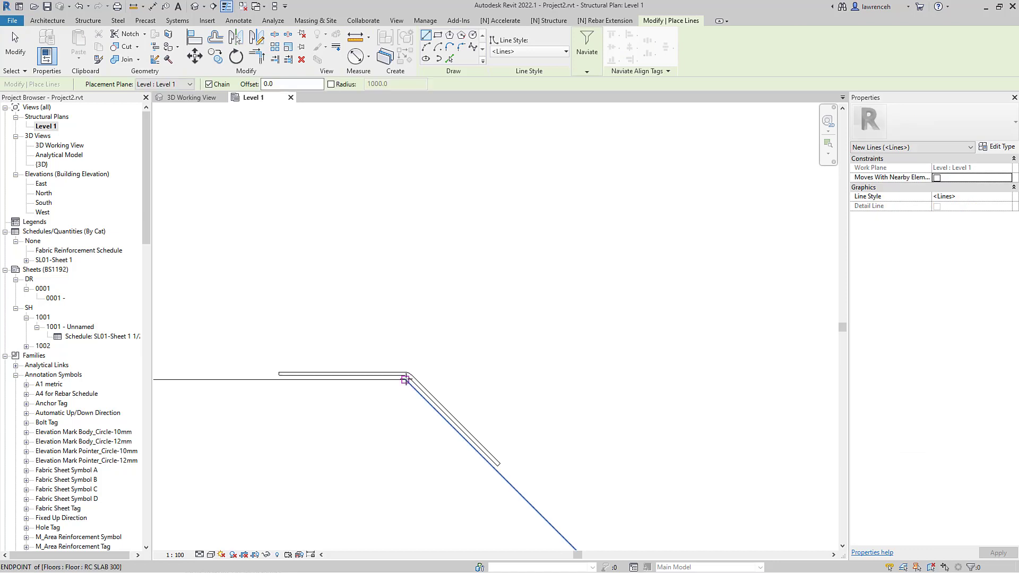
{"action": "left_click", "coordinate": [404, 380]}
{"action": "scroll", "coordinate": [392, 448], "scroll_direction": "down", "scroll_amount": 5}
{"action": "scroll", "coordinate": [392, 448], "scroll_direction": "down", "scroll_amount": 10}
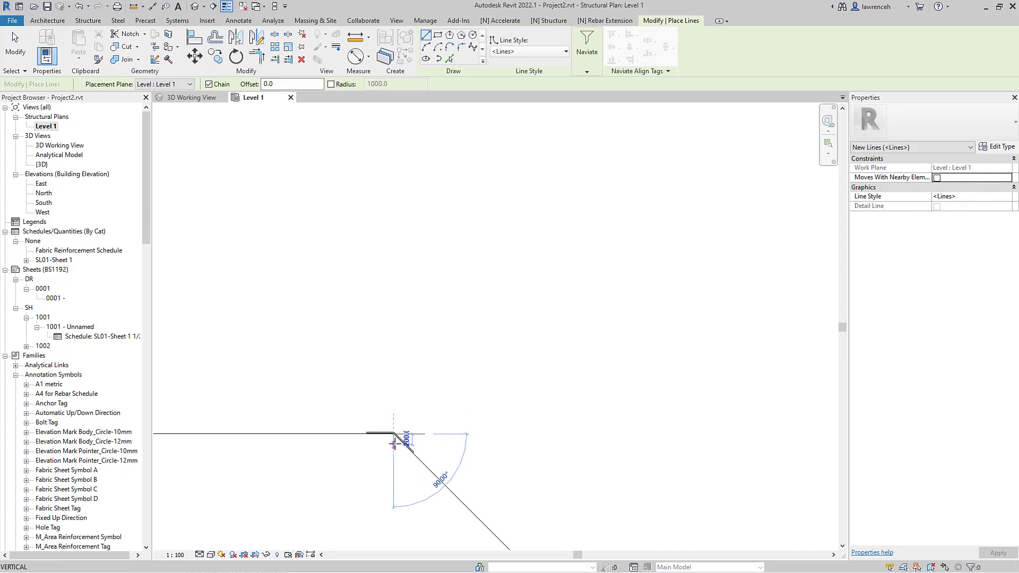
{"action": "middle_click_drag", "start_coordinate": [522, 277], "coordinate": [524, 309]}
{"action": "scroll", "coordinate": [500, 258], "scroll_direction": "up", "scroll_amount": 1}
{"action": "scroll", "coordinate": [476, 267], "scroll_direction": "up", "scroll_amount": 2}
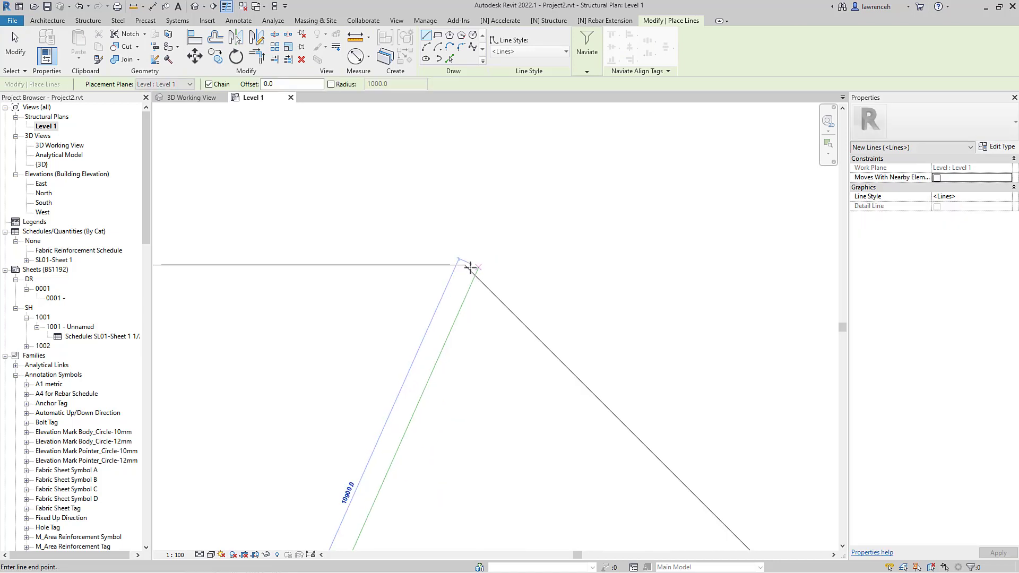
{"action": "left_click", "coordinate": [475, 265]}
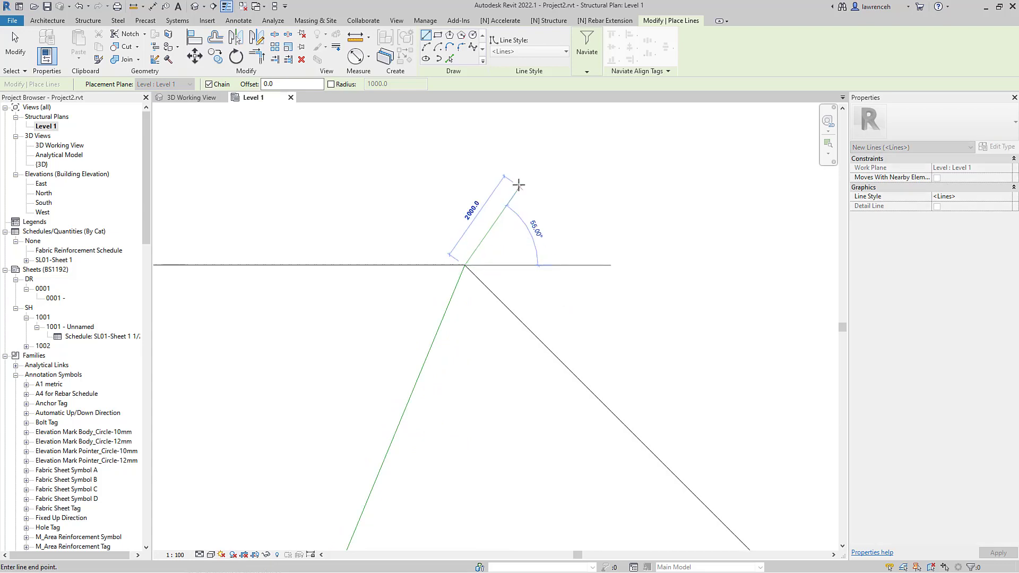
Cancel the chained line, exit line drawing, and pan to show the whole line.
{"action": "right_click", "coordinate": [527, 187]}
{"action": "left_click", "coordinate": [542, 192]}
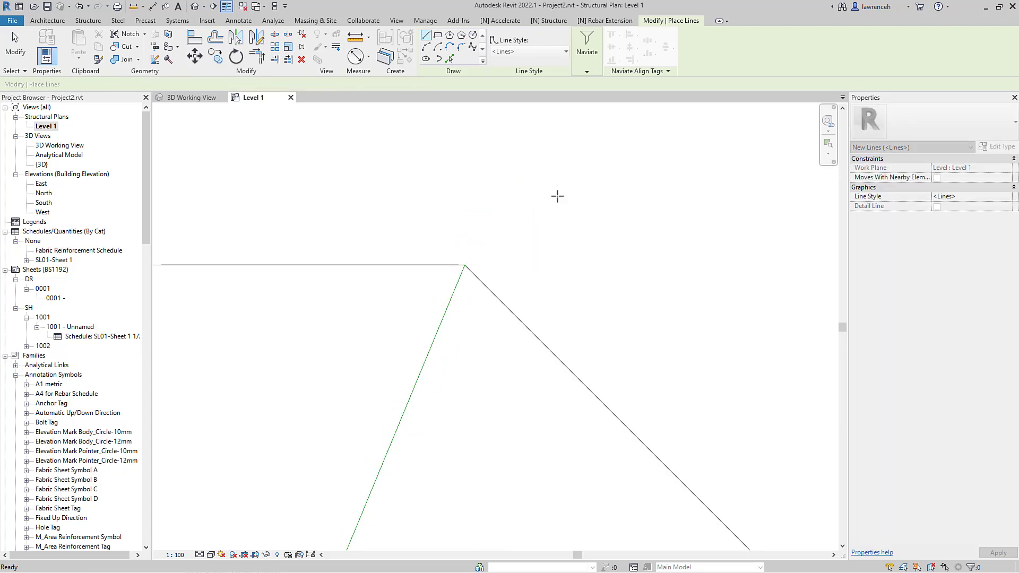
{"action": "right_click", "coordinate": [527, 185]}
{"action": "left_click", "coordinate": [537, 191]}
{"action": "scroll", "coordinate": [518, 291], "scroll_direction": "down", "scroll_amount": 2}
{"action": "middle_click_drag", "start_coordinate": [485, 433], "coordinate": [487, 319]}
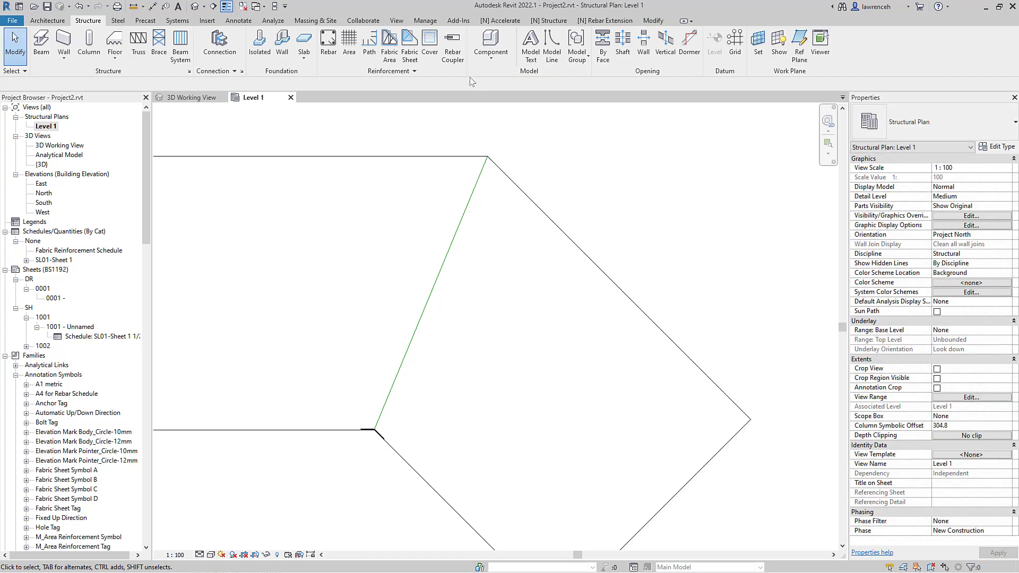
Open Dynamo Player and edit the inputs of the Create Shape 15 as Rebar Set script.
{"action": "left_click", "coordinate": [425, 20]}
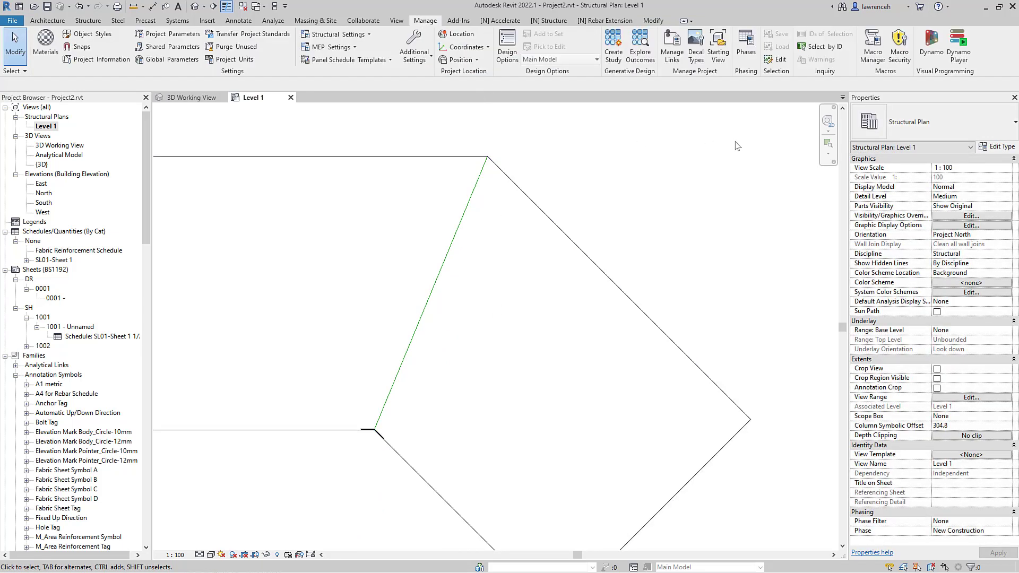
{"action": "left_click", "coordinate": [960, 46]}
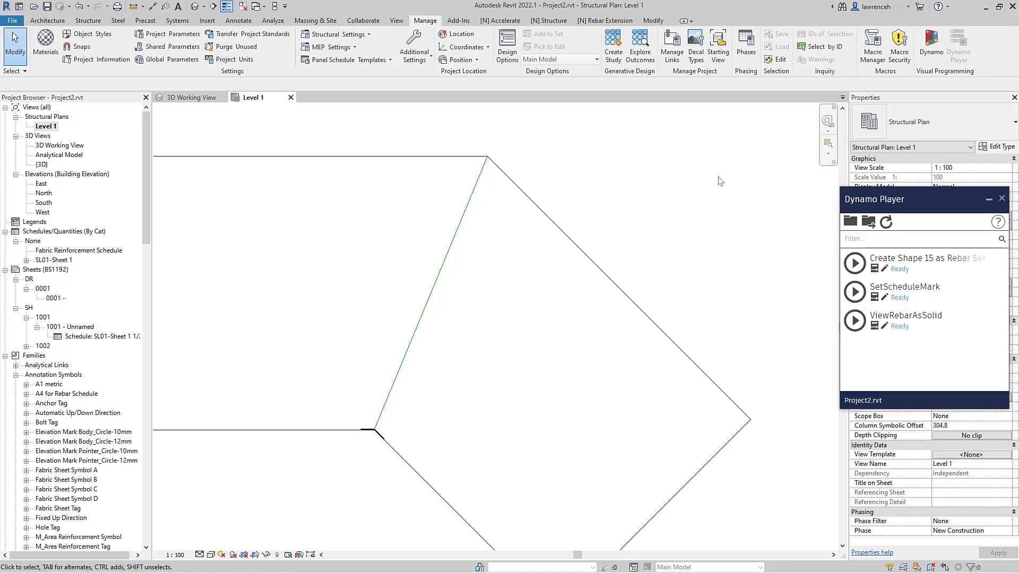
{"action": "left_click_drag", "start_coordinate": [924, 209], "coordinate": [737, 145]}
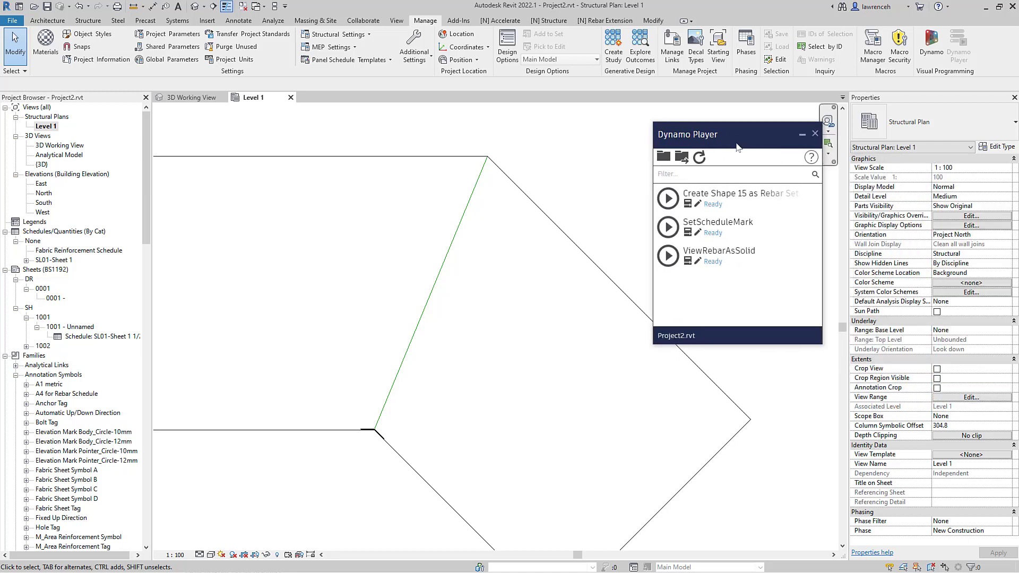
{"action": "left_click", "coordinate": [687, 205]}
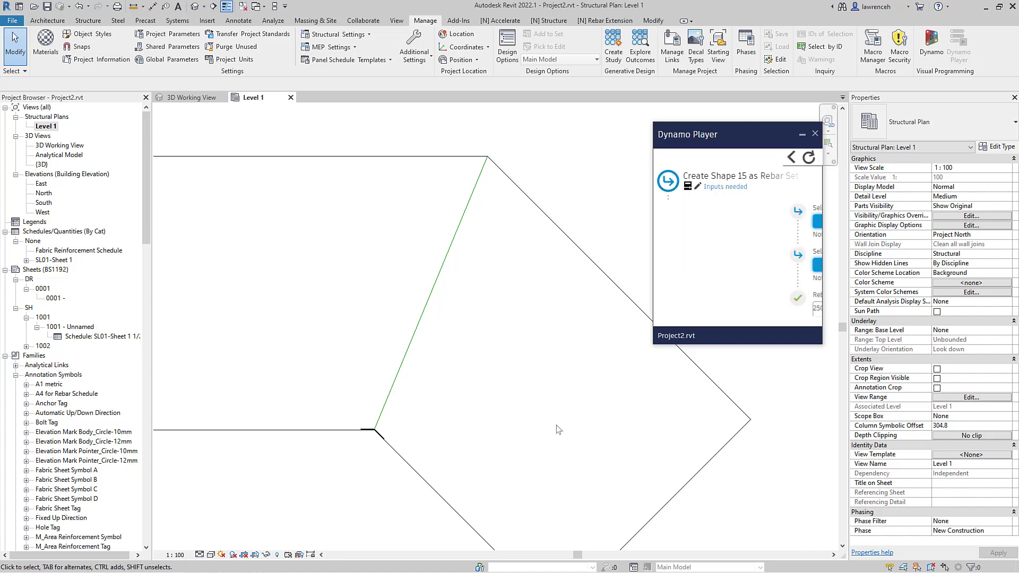
{"action": "scroll", "coordinate": [384, 462], "scroll_direction": "up", "scroll_amount": 6}
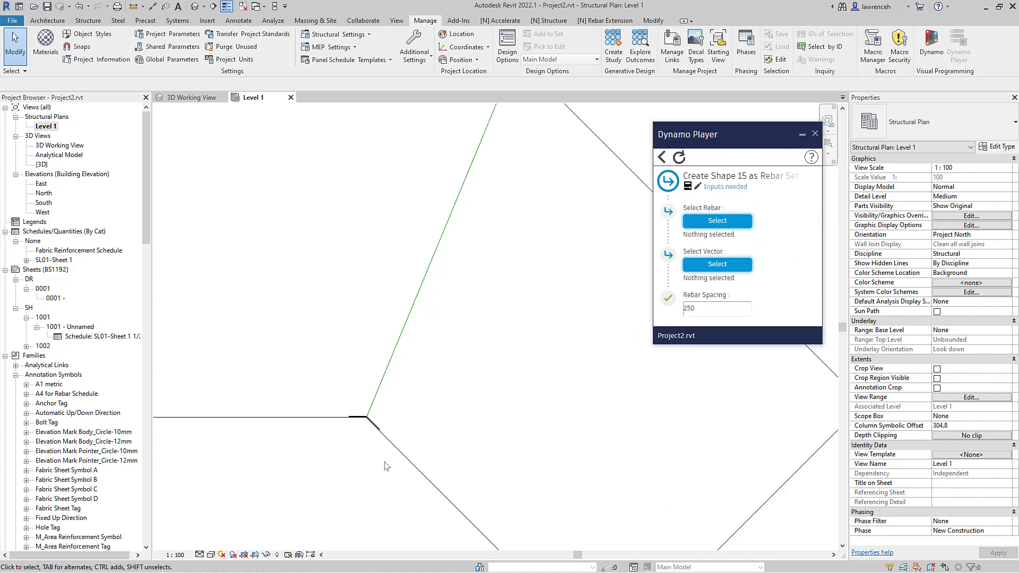
Pick the bent rebar and green direction line, set spacing to 200, and run the script.
{"action": "left_click", "coordinate": [722, 225]}
{"action": "left_click", "coordinate": [425, 416]}
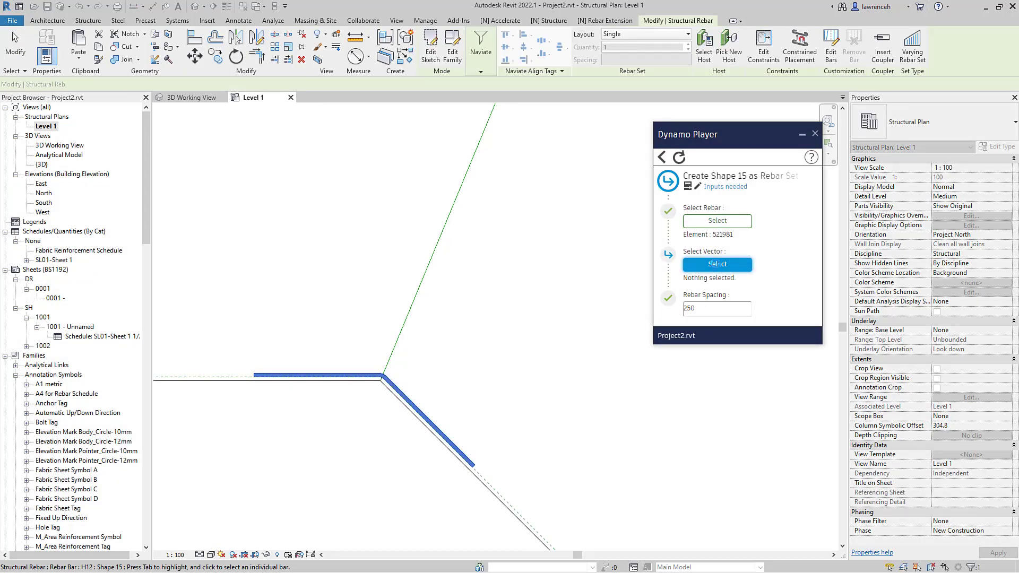
{"action": "left_click", "coordinate": [718, 264]}
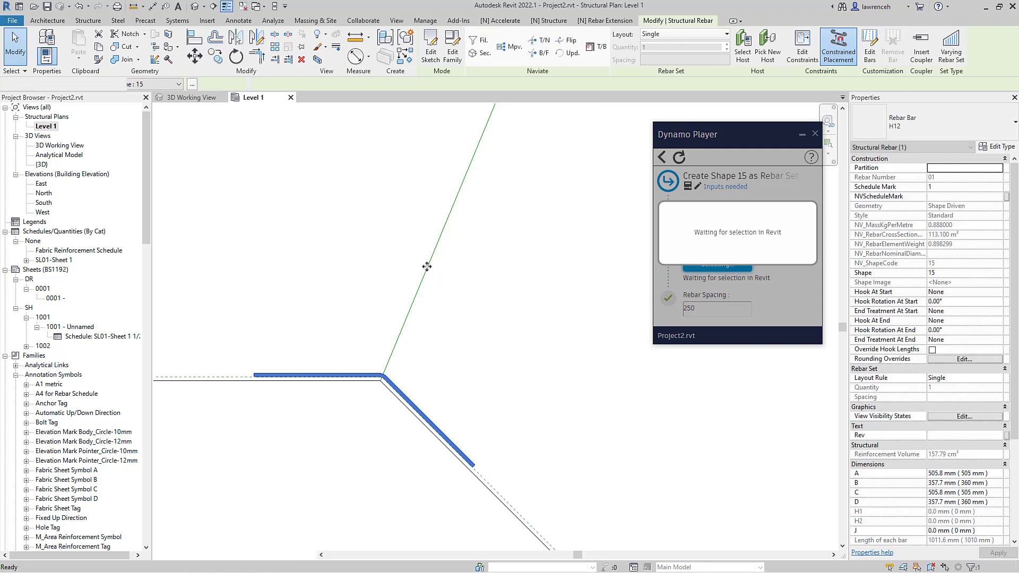
{"action": "left_click", "coordinate": [427, 268]}
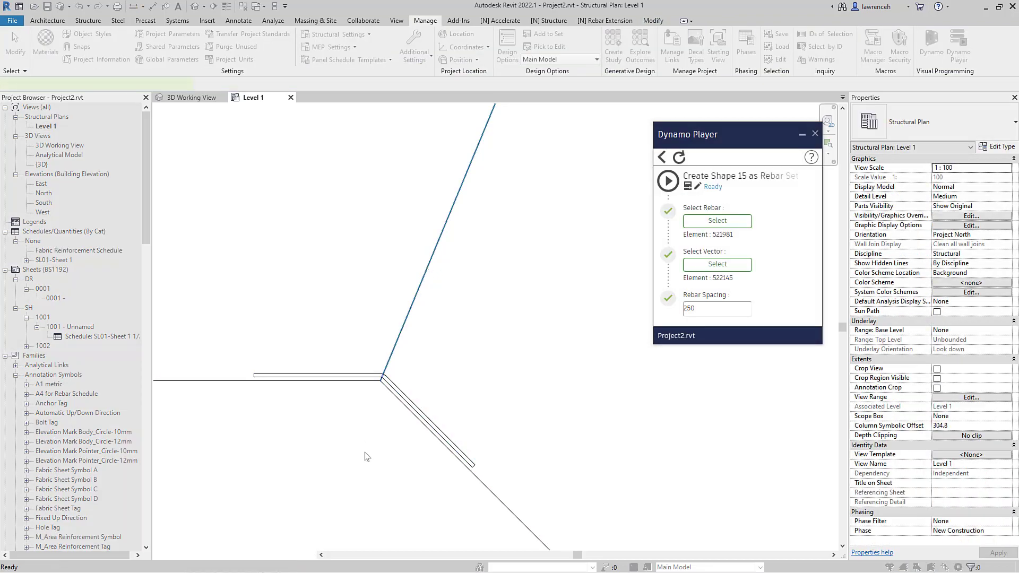
{"action": "left_click", "coordinate": [685, 308]}
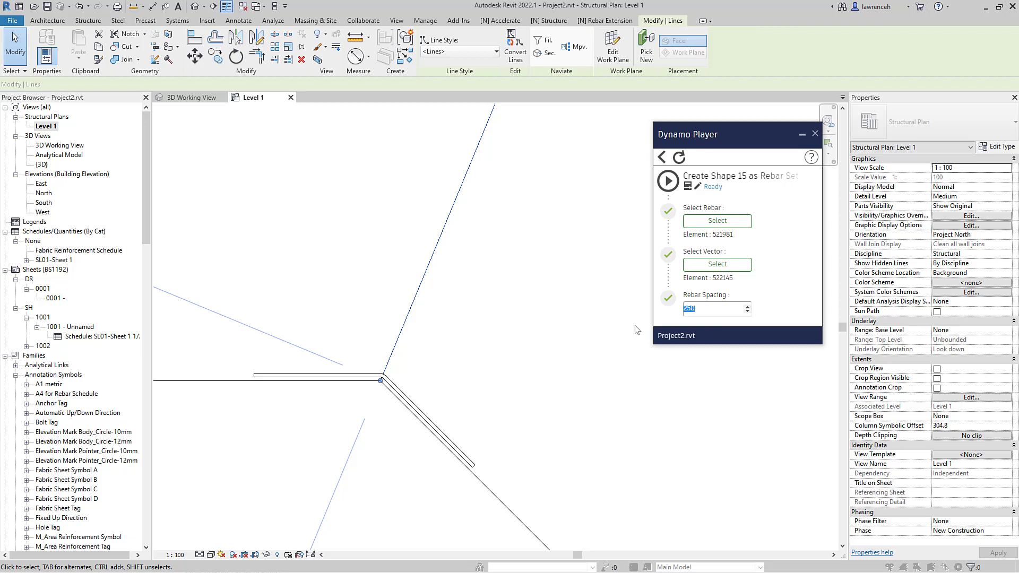
{"action": "type", "text": "200"}
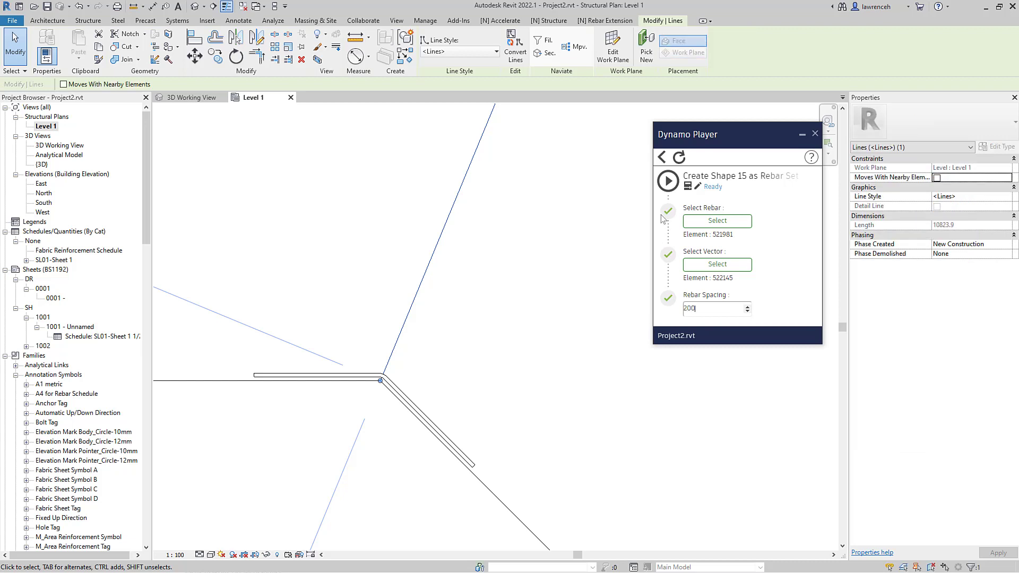
{"action": "left_click", "coordinate": [672, 183]}
{"action": "scroll", "coordinate": [396, 448], "scroll_direction": "down", "scroll_amount": 4}
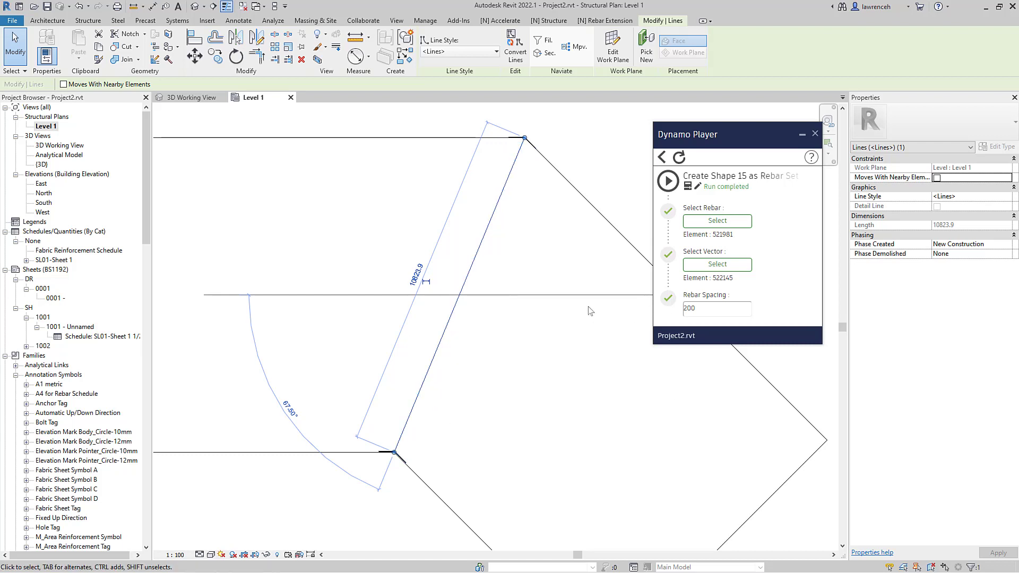
Run ViewRebarAsSolid, check the solid bars in the 3D view, then return to Level 1.
{"action": "left_click", "coordinate": [662, 156]}
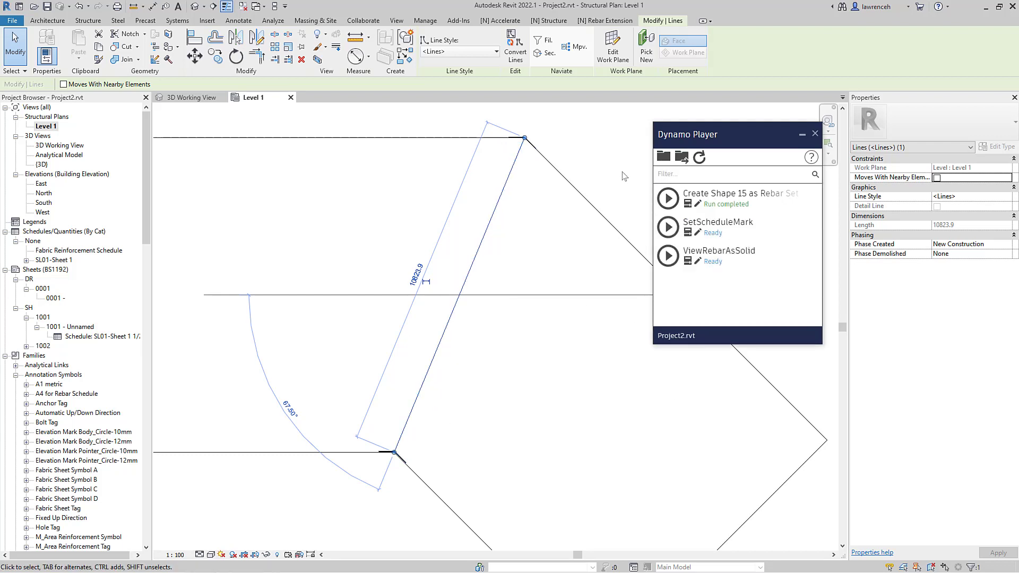
{"action": "left_click", "coordinate": [668, 257]}
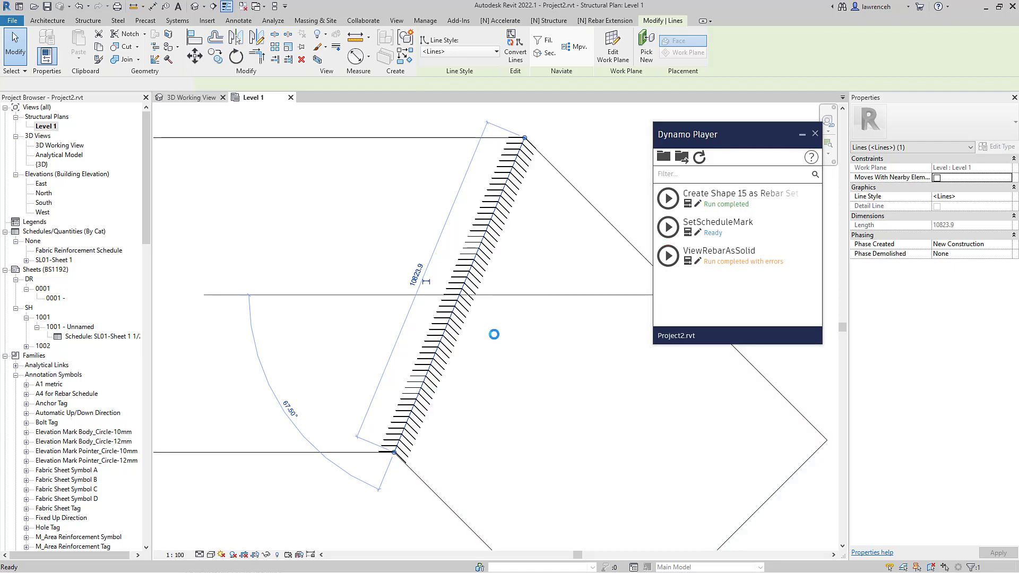
{"action": "left_click", "coordinate": [205, 100]}
{"action": "middle_click_drag", "start_coordinate": [556, 378], "coordinate": [404, 393]}
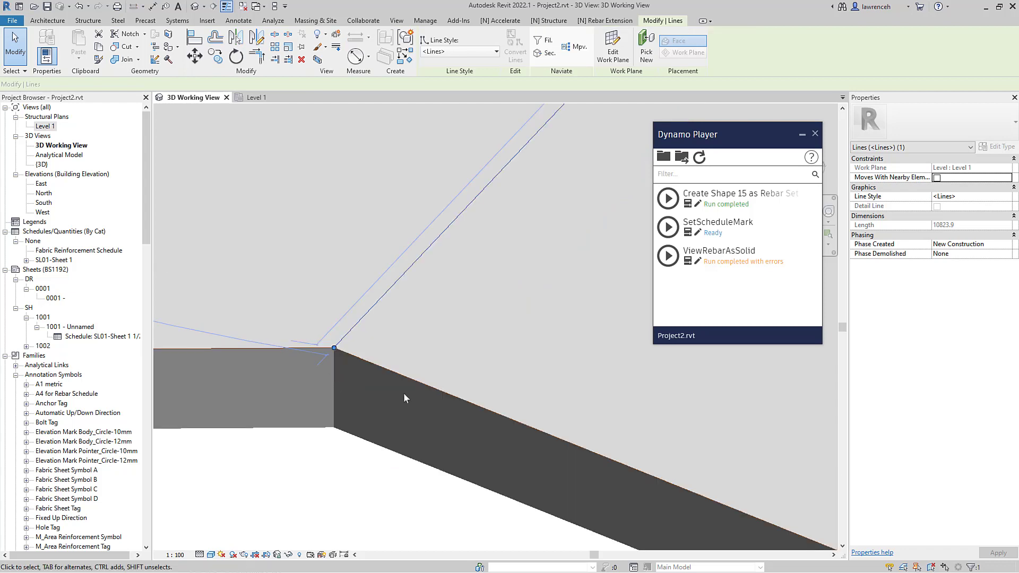
{"action": "scroll", "coordinate": [386, 395], "scroll_direction": "down", "scroll_amount": 2}
{"action": "left_click", "coordinate": [381, 476]}
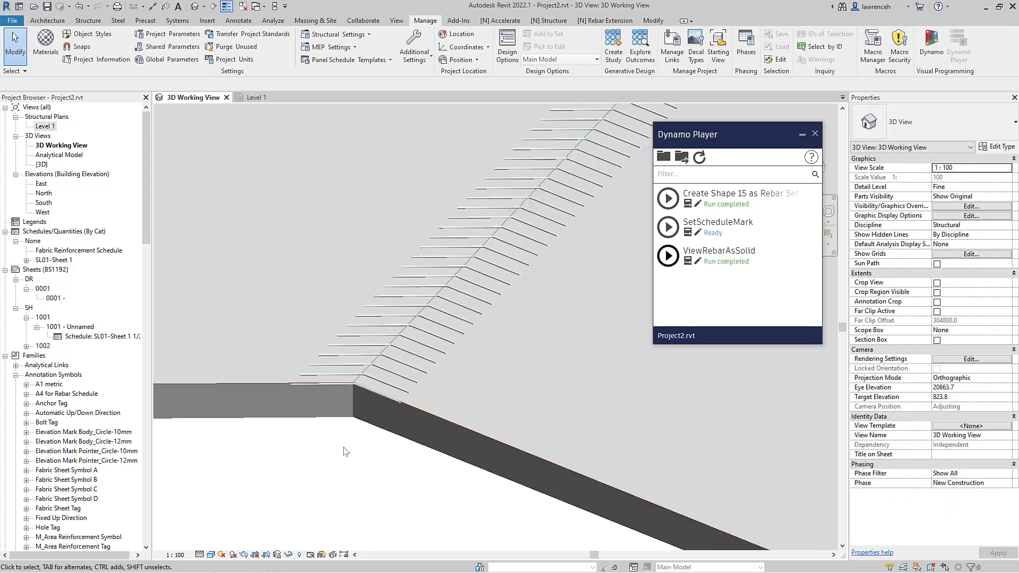
{"action": "scroll", "coordinate": [345, 452], "scroll_direction": "down", "scroll_amount": 3}
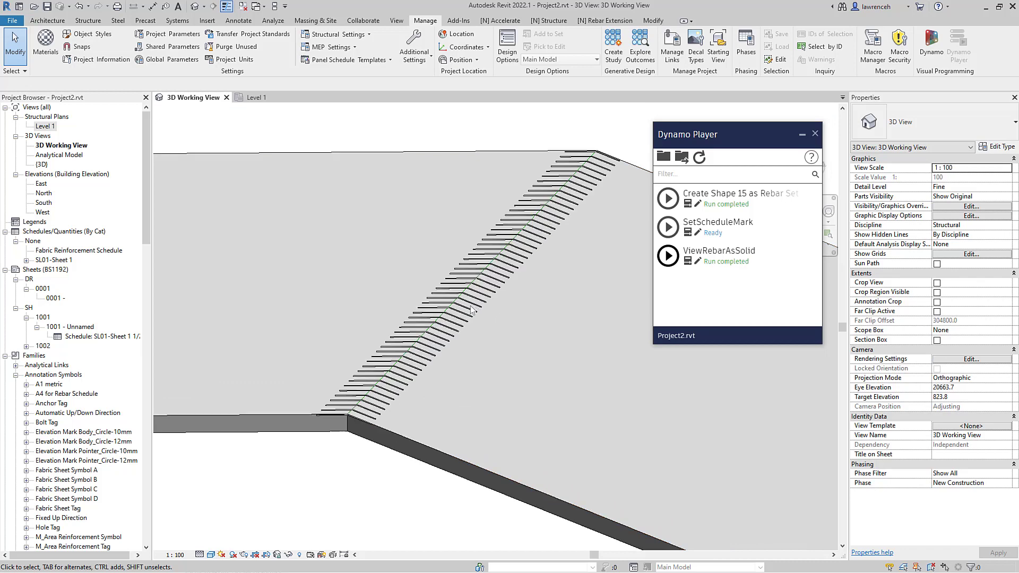
{"action": "middle_click_drag", "start_coordinate": [558, 264], "coordinate": [564, 273]}
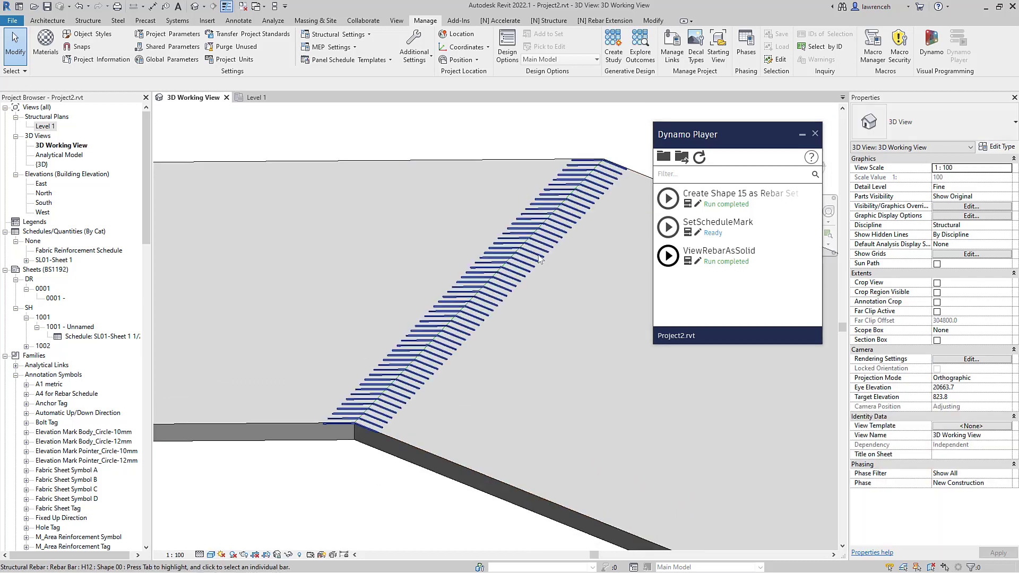
{"action": "left_click", "coordinate": [255, 97]}
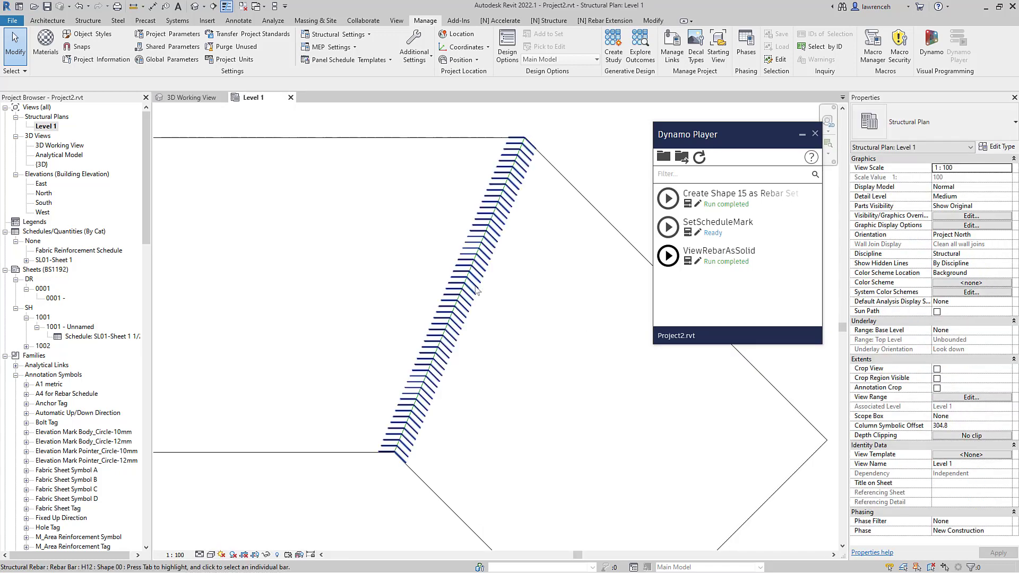
Select the rebar set and change its Workshop Instructions from Keep Straight to Bend.
{"action": "left_click", "coordinate": [522, 170]}
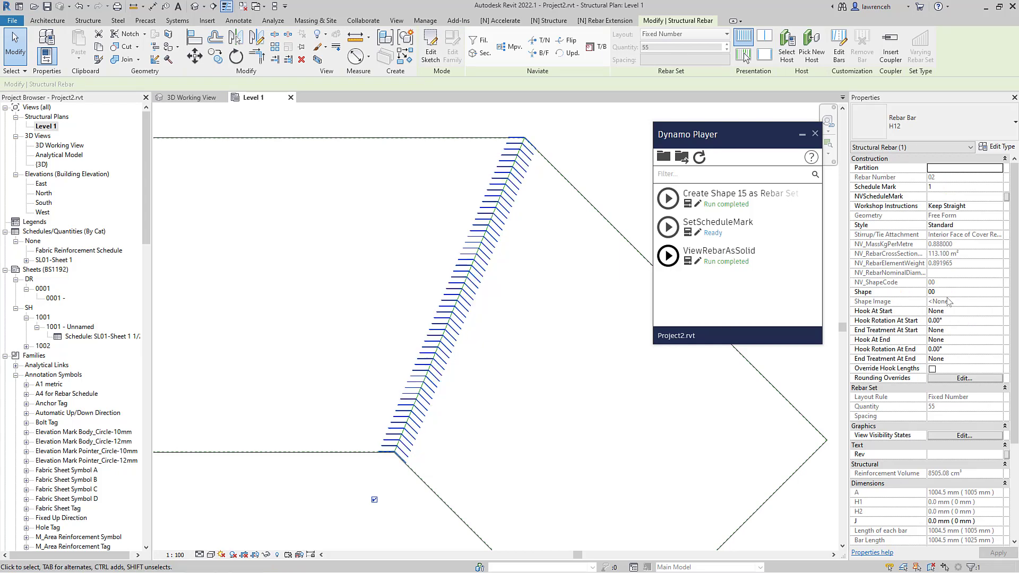
{"action": "scroll", "coordinate": [952, 381], "scroll_direction": "down", "scroll_amount": 1}
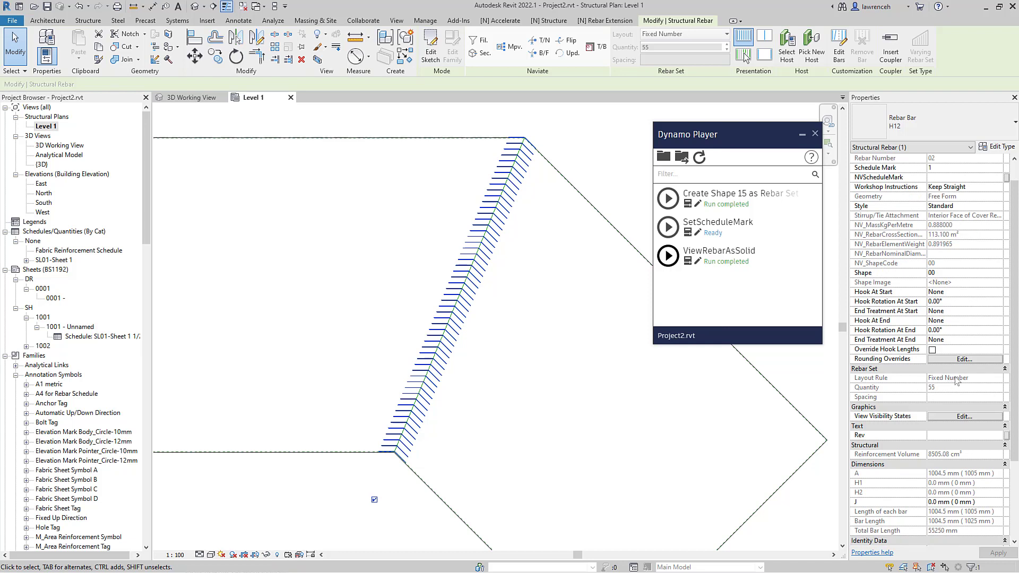
{"action": "key", "text": "ctrl"}
{"action": "key", "text": "ctrl"}
{"action": "key", "text": "ctrl"}
{"action": "scroll", "coordinate": [936, 398], "scroll_direction": "up", "scroll_amount": 1}
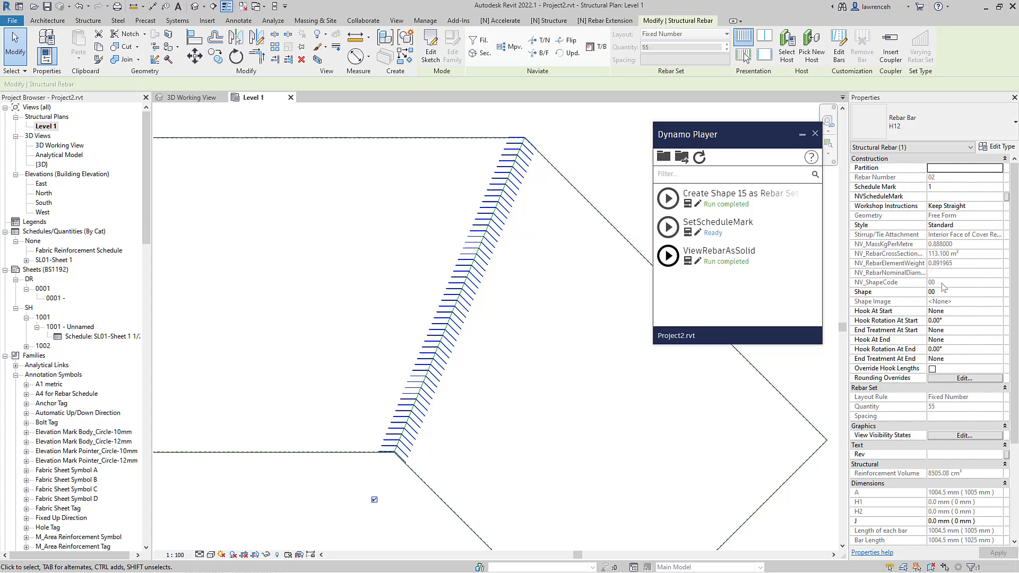
{"action": "left_click", "coordinate": [995, 207]}
{"action": "left_click", "coordinate": [999, 206]}
{"action": "left_click", "coordinate": [936, 223]}
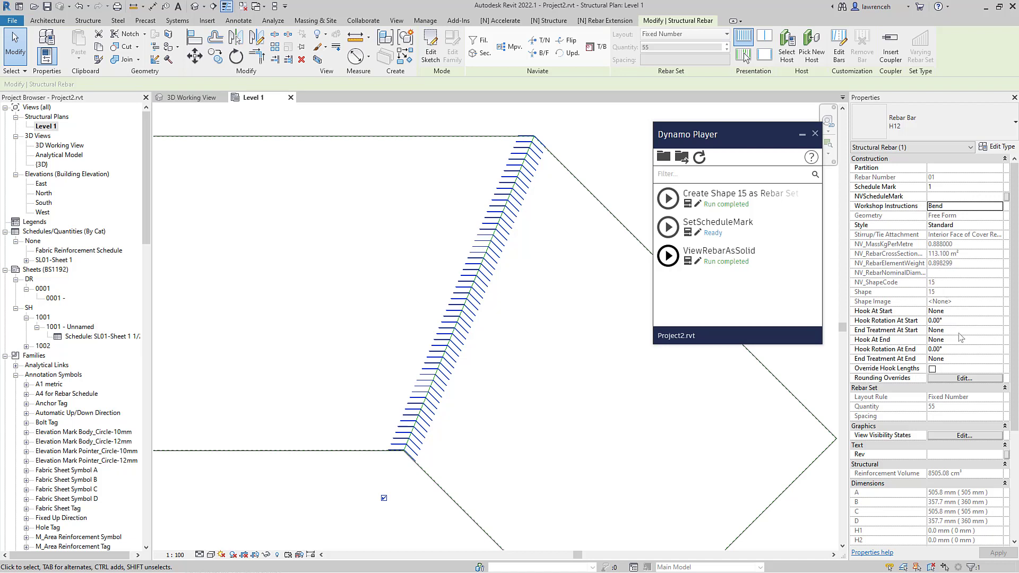
{"action": "scroll", "coordinate": [958, 338], "scroll_direction": "down", "scroll_amount": 5}
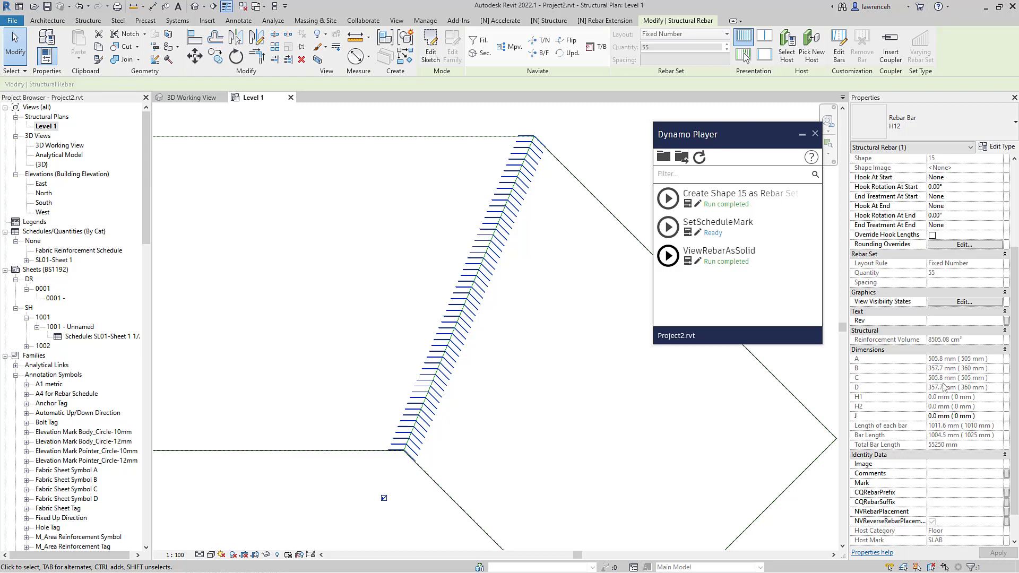
{"action": "left_click", "coordinate": [608, 399]}
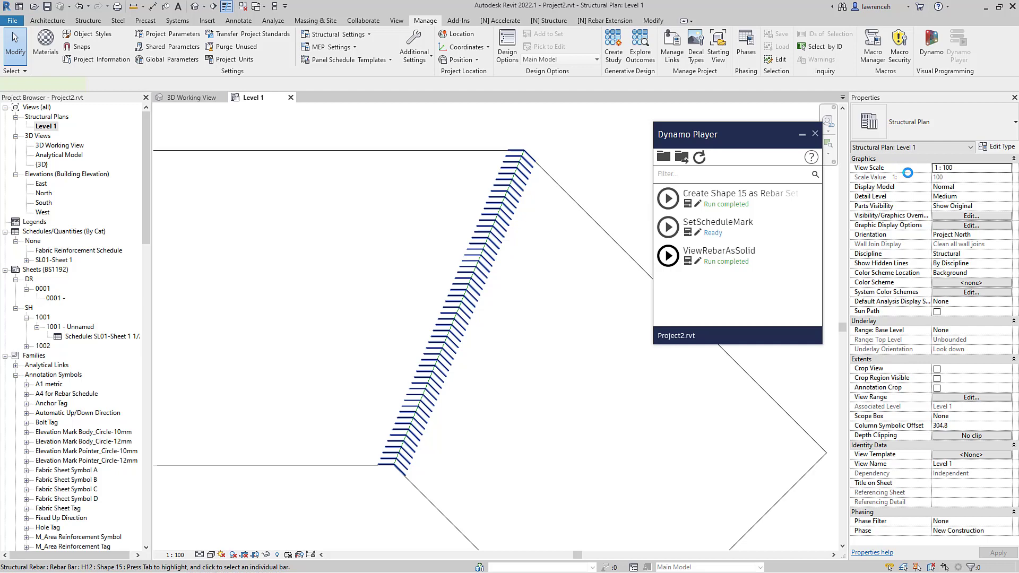
{"action": "left_click", "coordinate": [999, 170]}
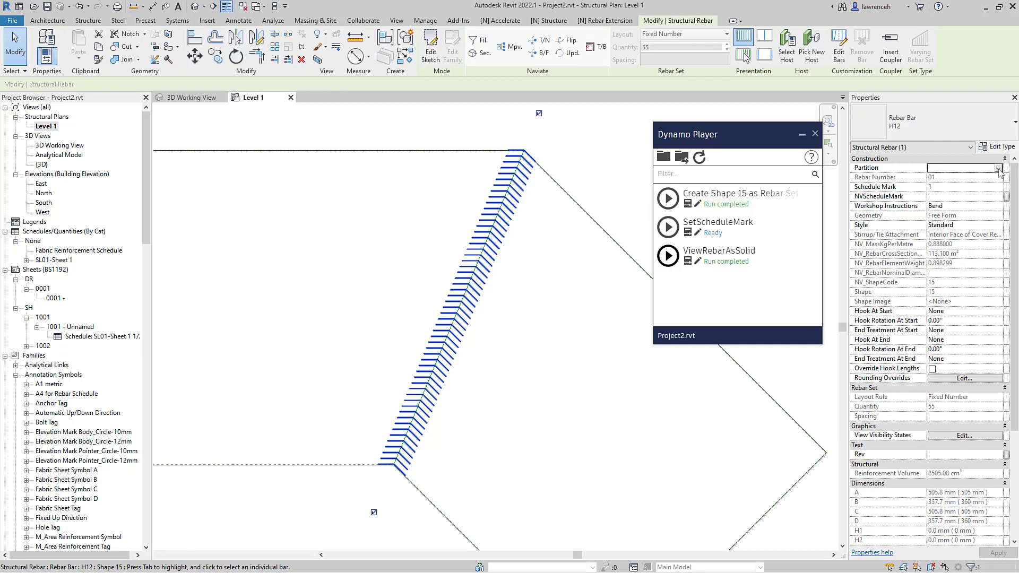
{"action": "left_click", "coordinate": [998, 168]}
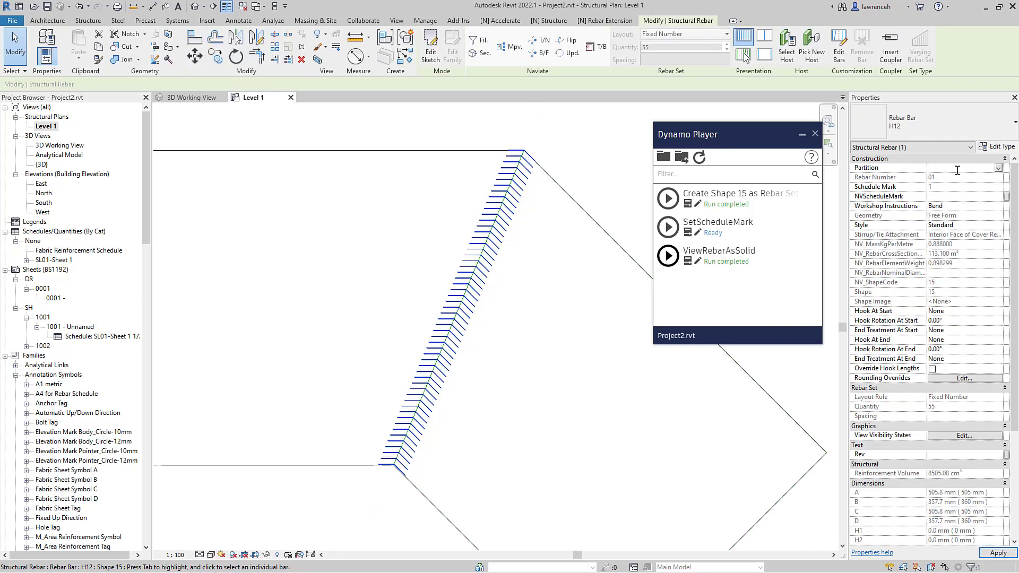
{"action": "type", "text": "SLA"}
{"action": "key", "text": "Escape"}
{"action": "key", "text": "Escape"}
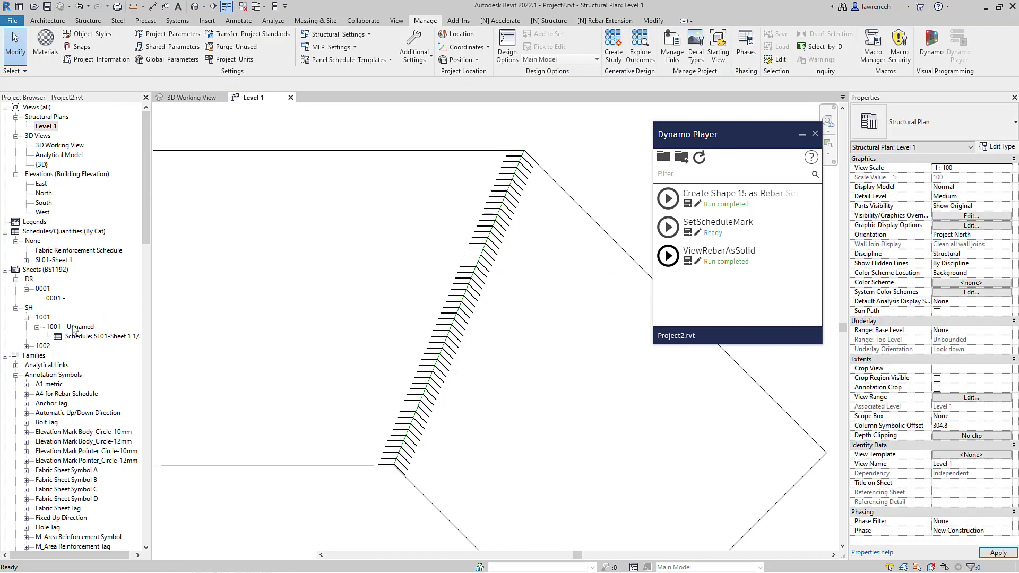
Review sheet 1001's schedule showing 55 H12 Shape 15 bars, then return to Level 1.
{"action": "double_click", "coordinate": [73, 327]}
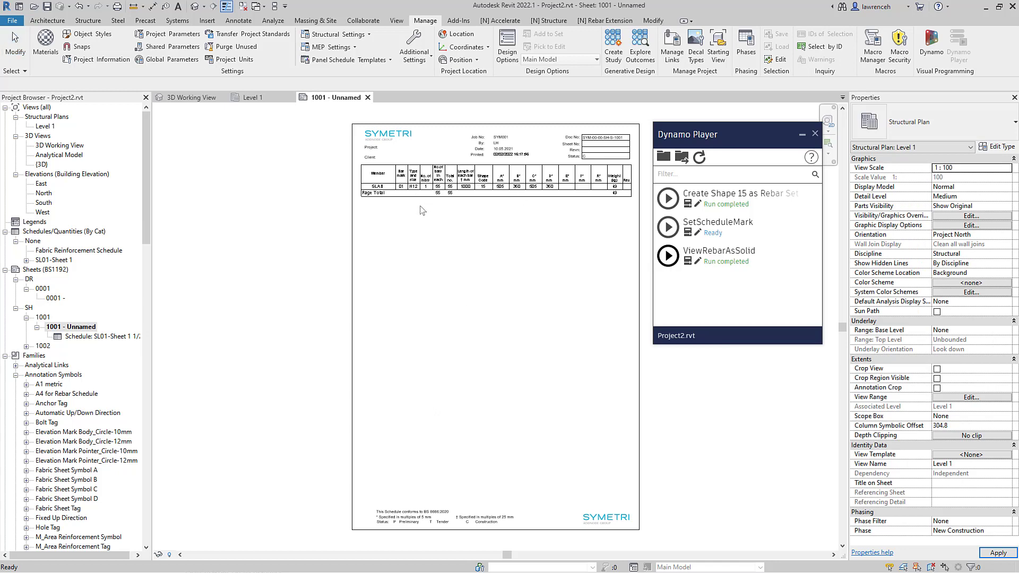
{"action": "scroll", "coordinate": [423, 211], "scroll_direction": "up", "scroll_amount": 5}
{"action": "scroll", "coordinate": [432, 212], "scroll_direction": "down", "scroll_amount": 1}
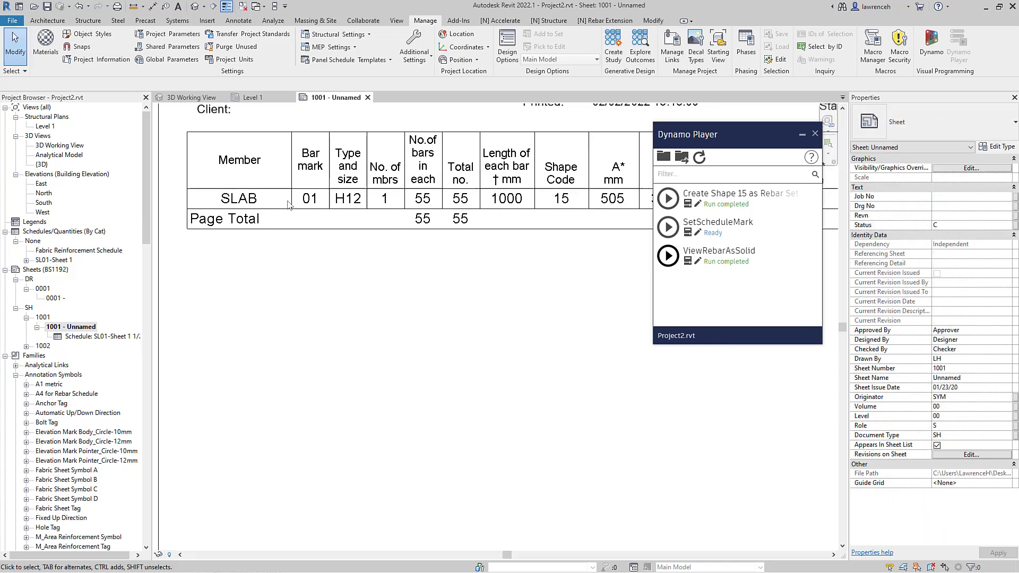
{"action": "middle_click_drag", "start_coordinate": [418, 264], "coordinate": [325, 278]}
{"action": "scroll", "coordinate": [319, 273], "scroll_direction": "down", "scroll_amount": 1}
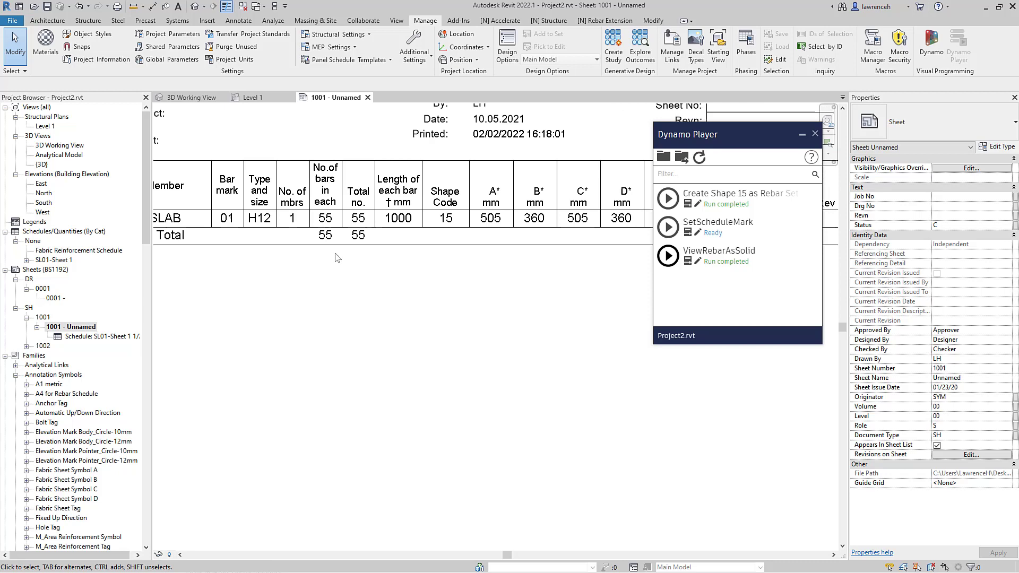
{"action": "middle_click_drag", "start_coordinate": [435, 277], "coordinate": [354, 313]}
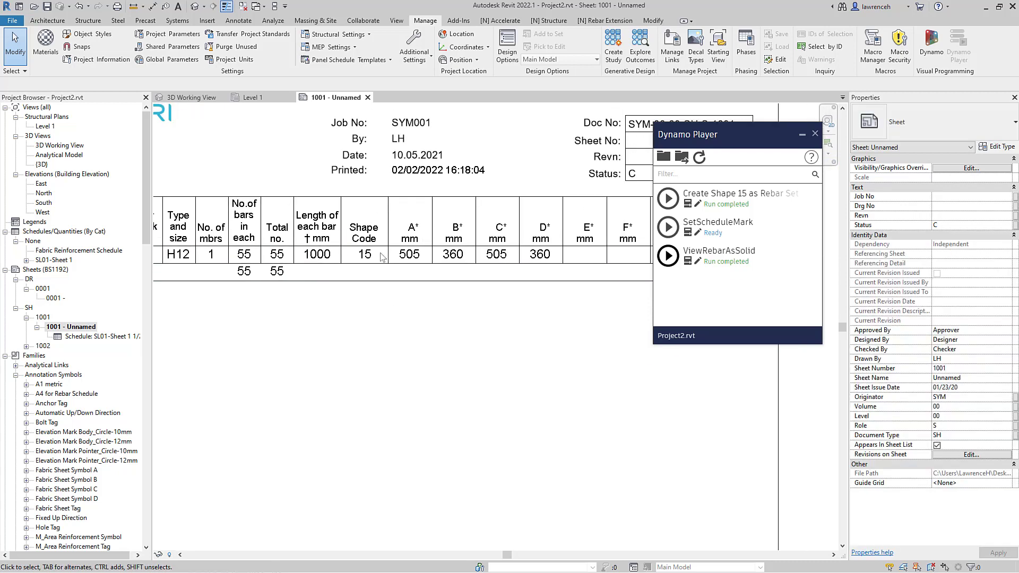
{"action": "middle_click_drag", "start_coordinate": [501, 259], "coordinate": [494, 260]}
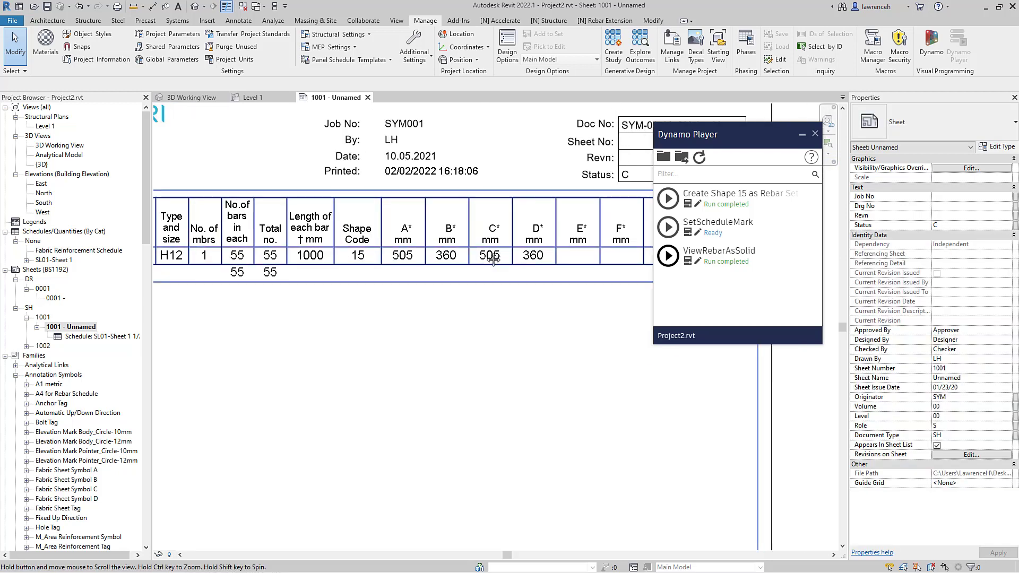
{"action": "scroll", "coordinate": [494, 259], "scroll_direction": "down", "scroll_amount": 5}
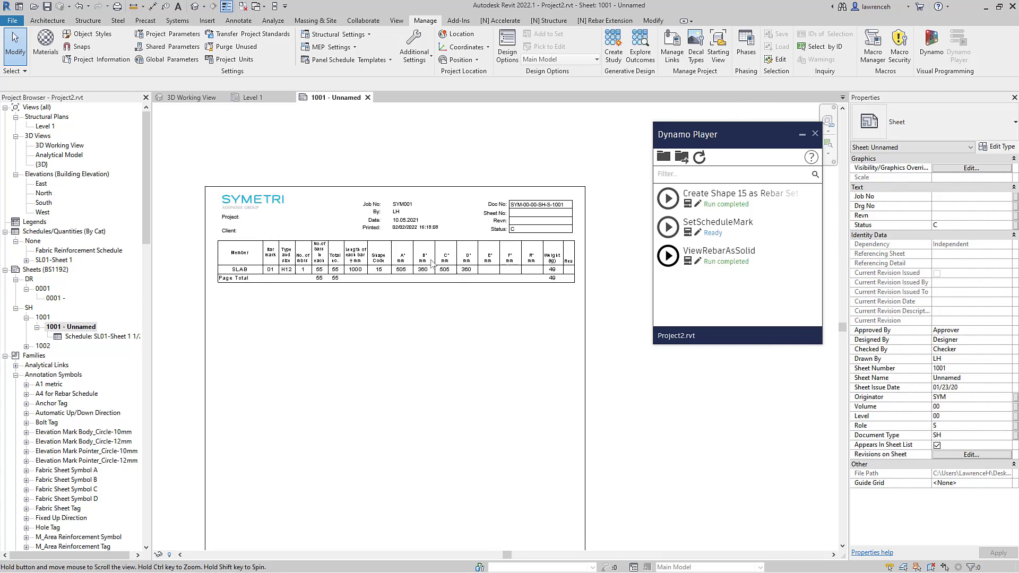
{"action": "left_click", "coordinate": [260, 99]}
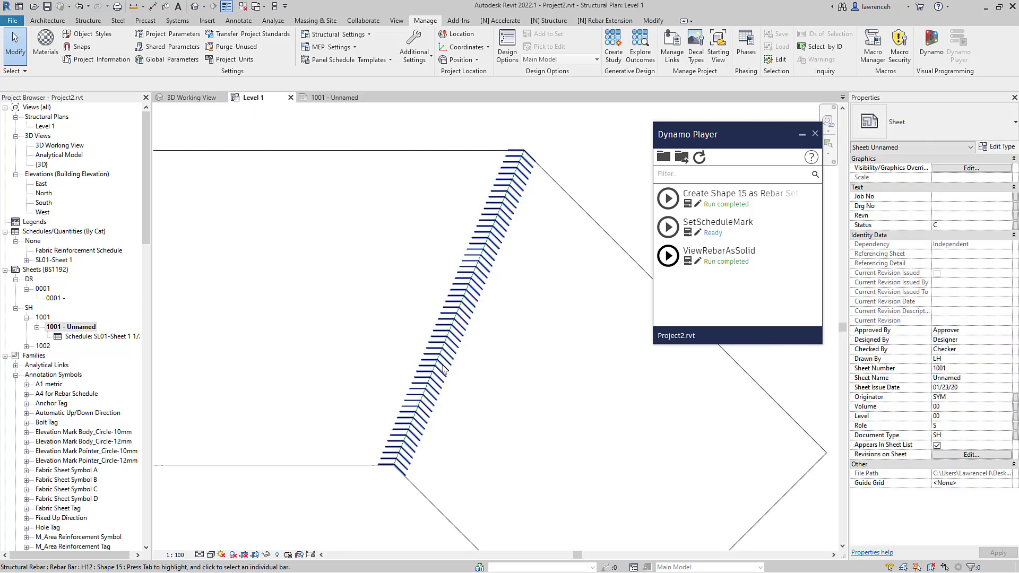
Tag the rebar set by category in the Level 1 plan.
{"action": "left_click", "coordinate": [244, 21]}
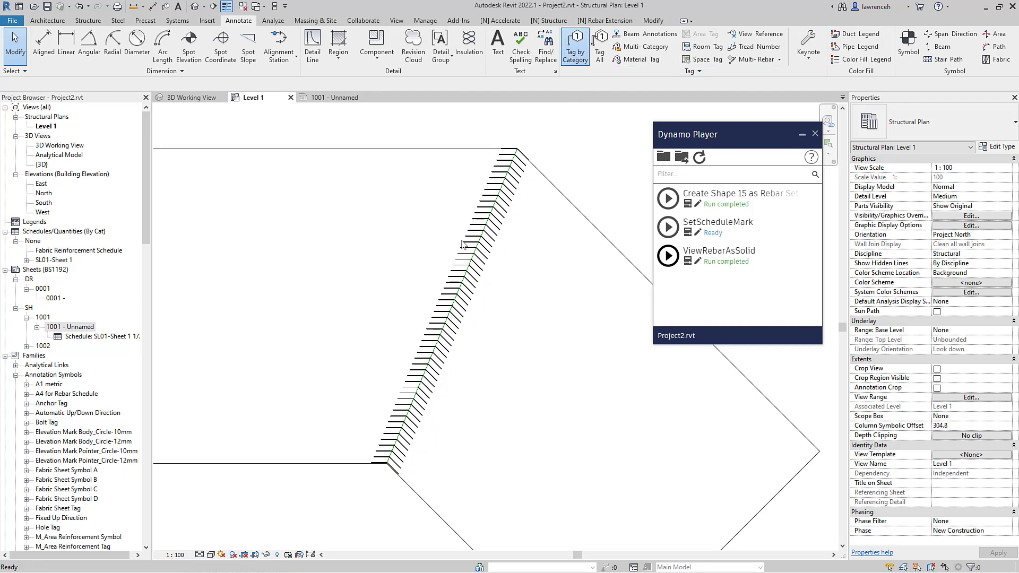
{"action": "left_click", "coordinate": [449, 419]}
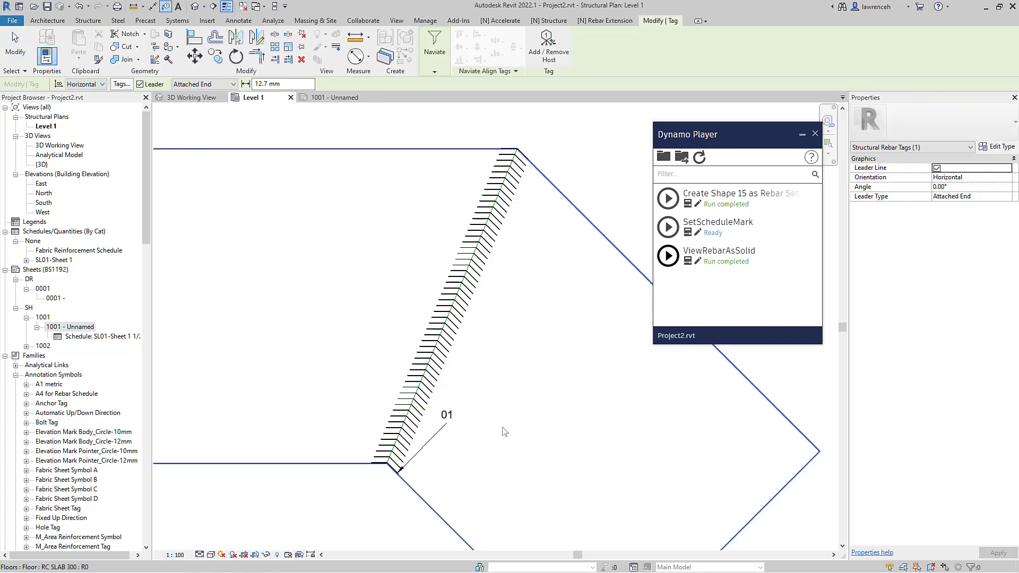
{"action": "key", "text": "Escape"}
{"action": "key", "text": "Escape"}
{"action": "left_click", "coordinate": [448, 417]}
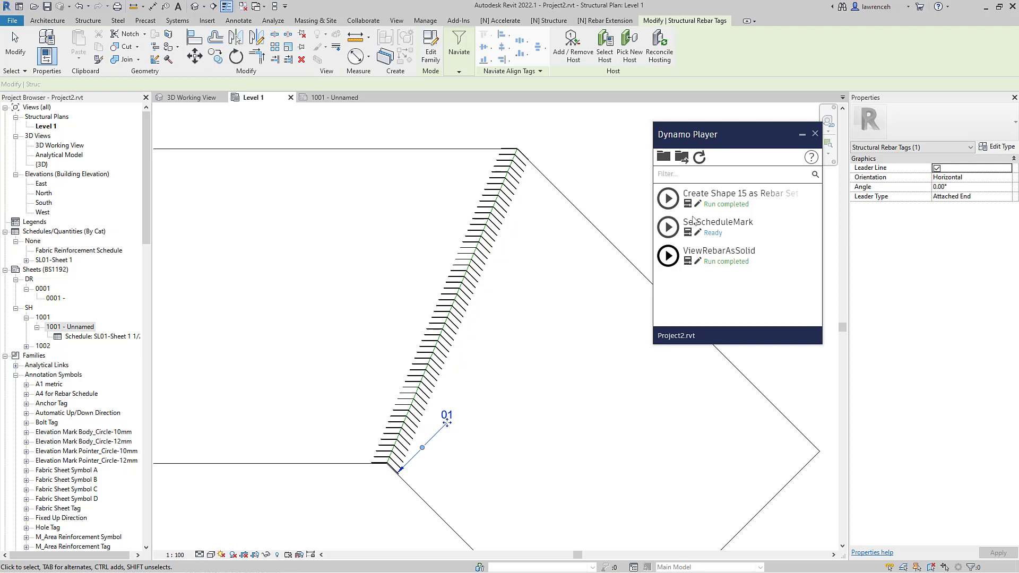
Change the tag to Quantity Type Spacing & Number - 2 Line and move it left of the bars.
{"action": "left_click", "coordinate": [954, 125]}
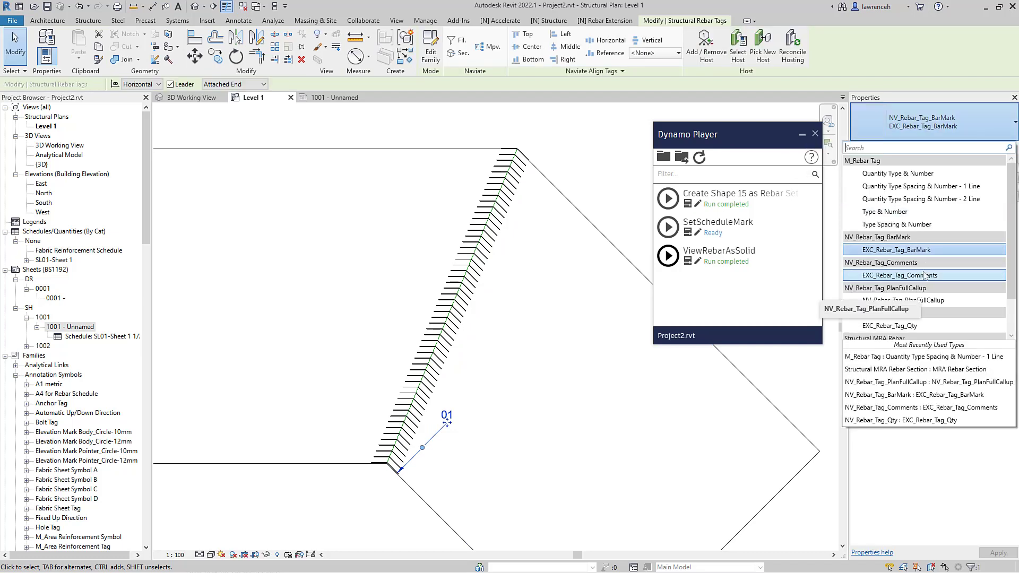
{"action": "left_click", "coordinate": [926, 201]}
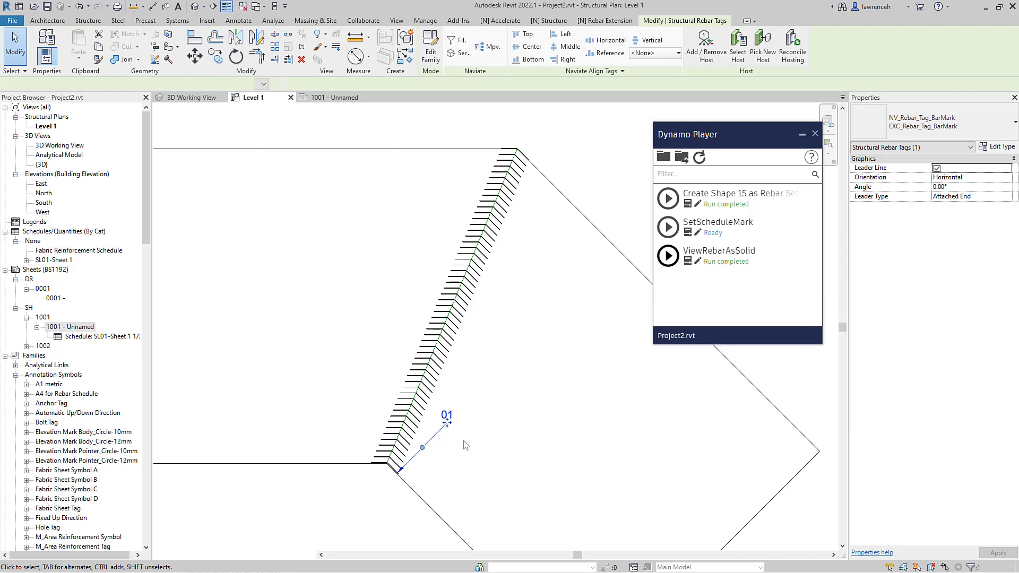
{"action": "scroll", "coordinate": [449, 446], "scroll_direction": "up", "scroll_amount": 2}
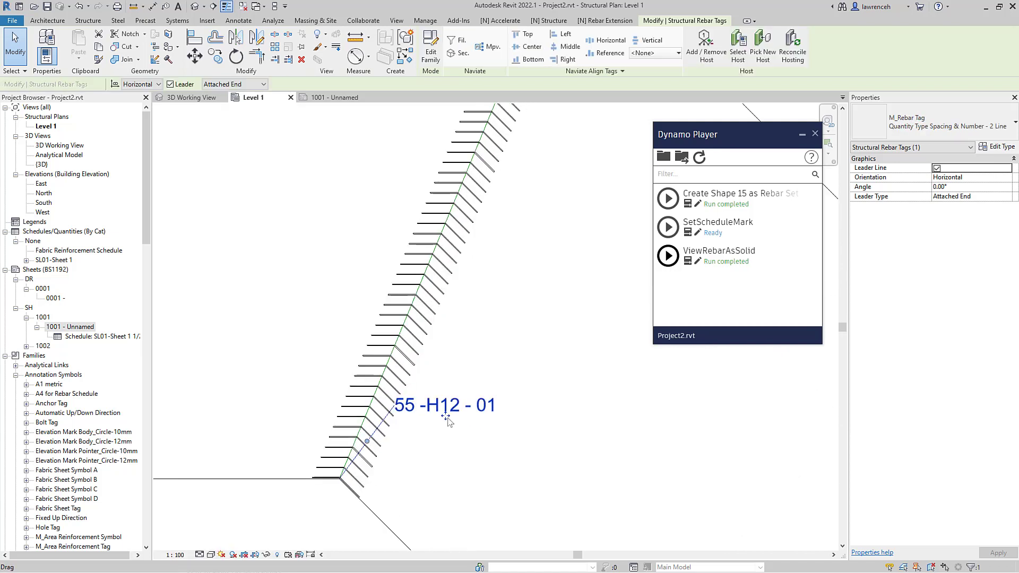
{"action": "left_click_drag", "start_coordinate": [447, 421], "coordinate": [282, 361]}
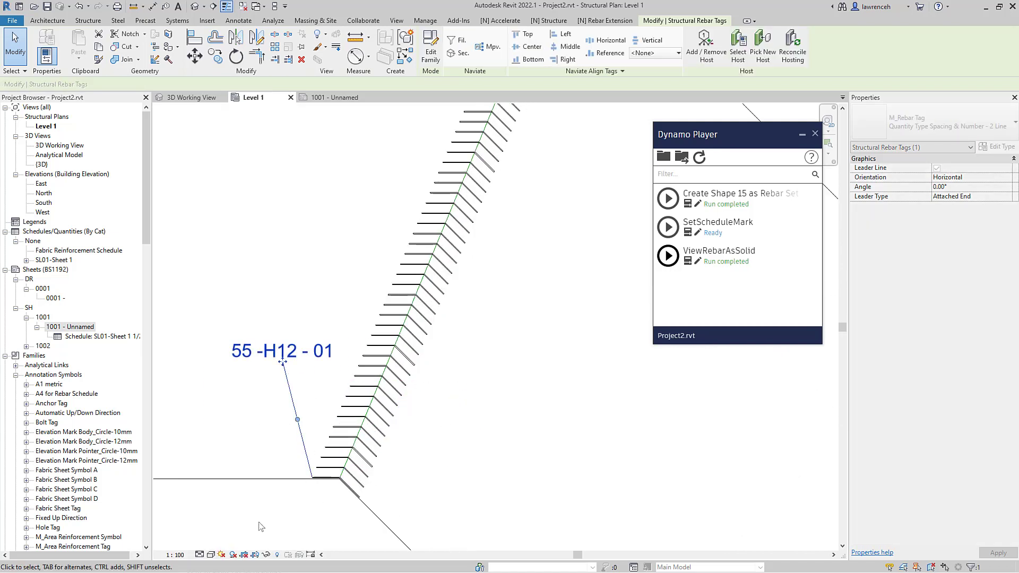
{"action": "left_click", "coordinate": [261, 526]}
{"action": "scroll", "coordinate": [317, 416], "scroll_direction": "down", "scroll_amount": 1}
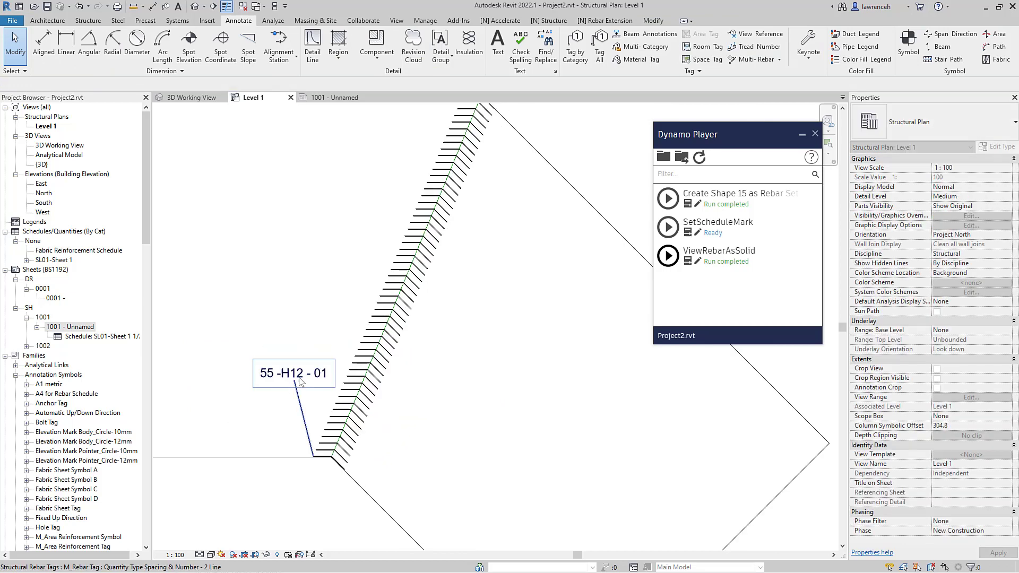
{"action": "left_click", "coordinate": [301, 382]}
{"action": "scroll", "coordinate": [329, 404], "scroll_direction": "down", "scroll_amount": 2}
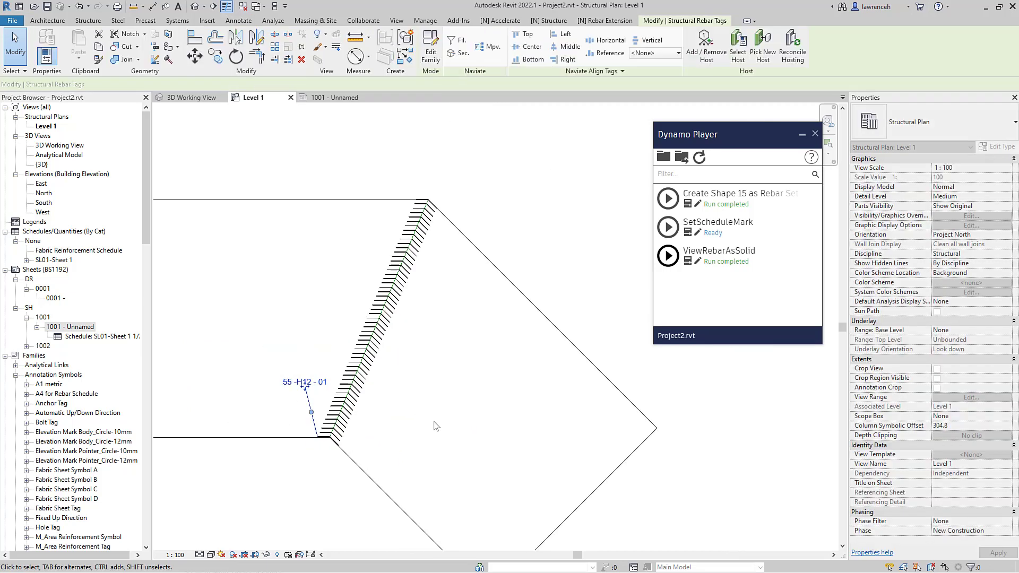
Delete the 55 -H12 - 01 rebar tag from the Level 1 plan.
{"action": "key", "text": "Delete"}
{"action": "scroll", "coordinate": [447, 385], "scroll_direction": "down", "scroll_amount": 1}
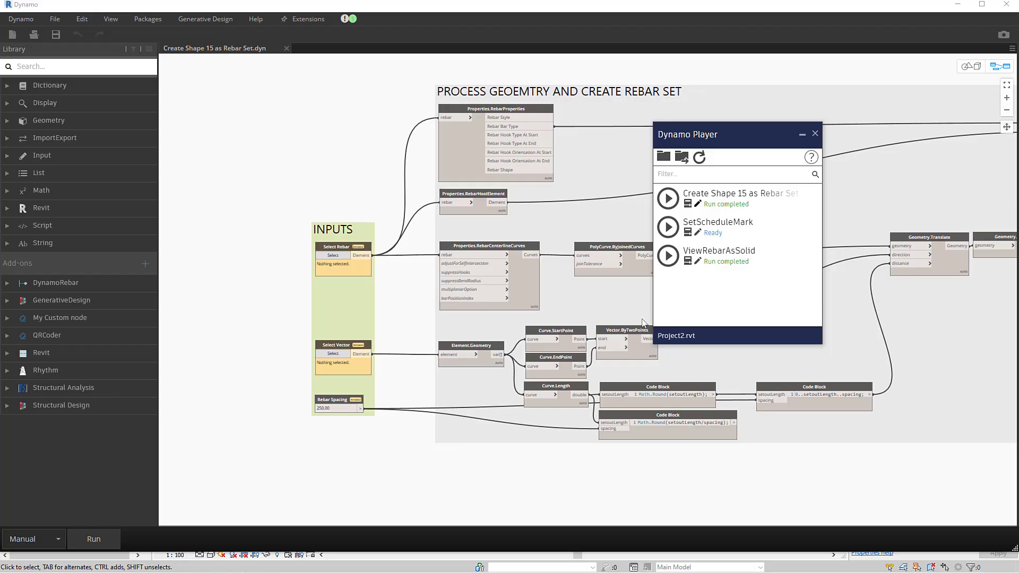
Close Dynamo Player and zoom onto the INPUTS group: Select Rebar, Select Vector, Rebar Spacing 250.00.
{"action": "middle_click_drag", "start_coordinate": [536, 292], "coordinate": [522, 295]}
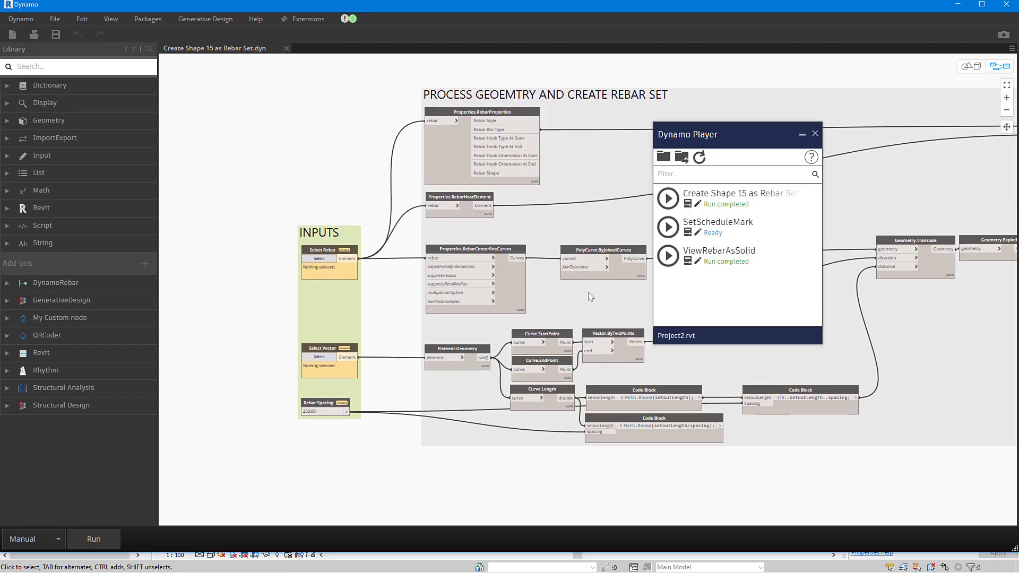
{"action": "left_click", "coordinate": [815, 134]}
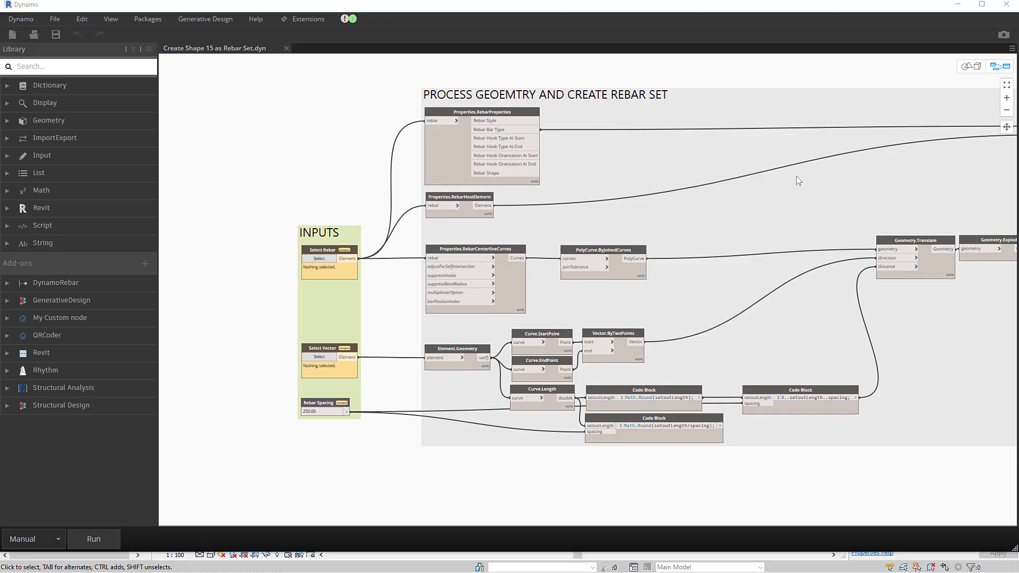
{"action": "scroll", "coordinate": [389, 269], "scroll_direction": "up", "scroll_amount": 1}
{"action": "scroll", "coordinate": [387, 264], "scroll_direction": "up", "scroll_amount": 1}
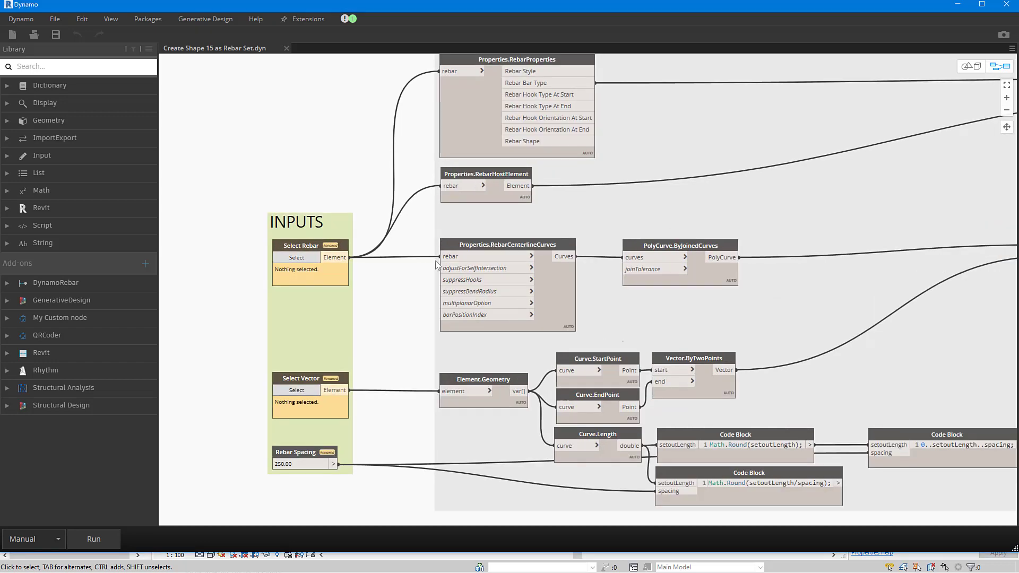
{"action": "middle_click_drag", "start_coordinate": [388, 264], "coordinate": [587, 249]}
{"action": "scroll", "coordinate": [587, 249], "scroll_direction": "up", "scroll_amount": 1}
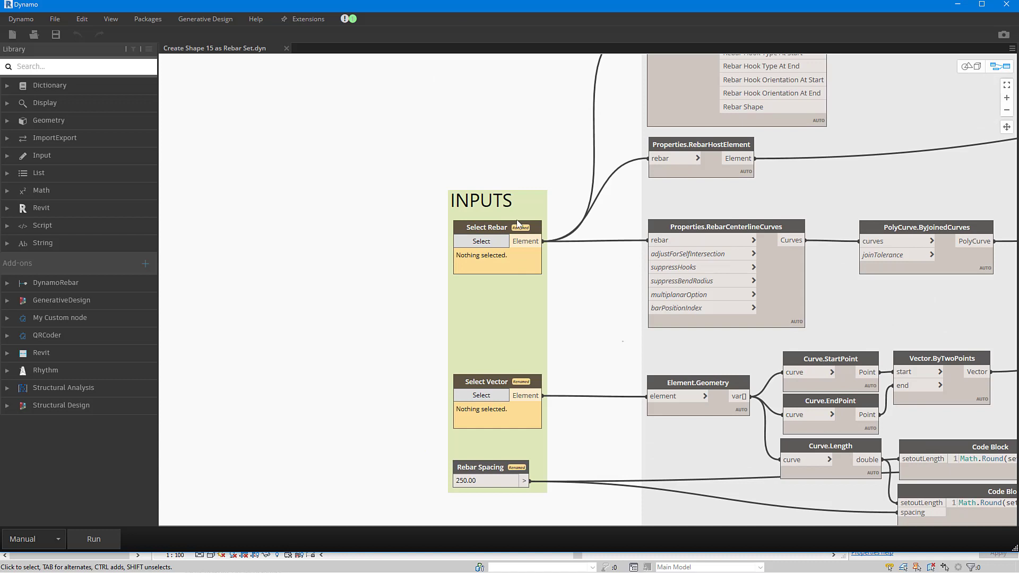
{"action": "middle_click_drag", "start_coordinate": [589, 348], "coordinate": [454, 367]}
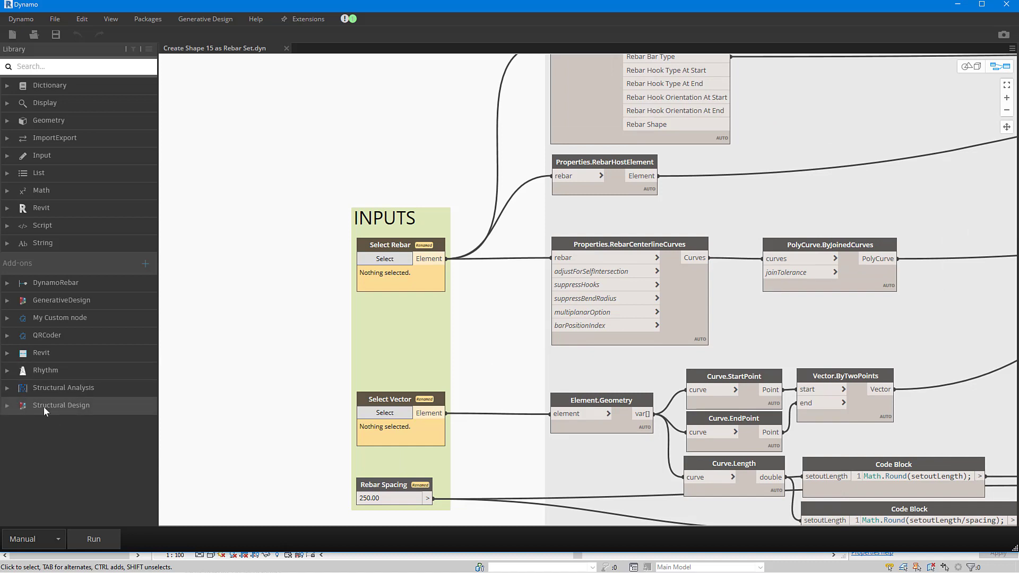
{"action": "left_click", "coordinate": [150, 20]}
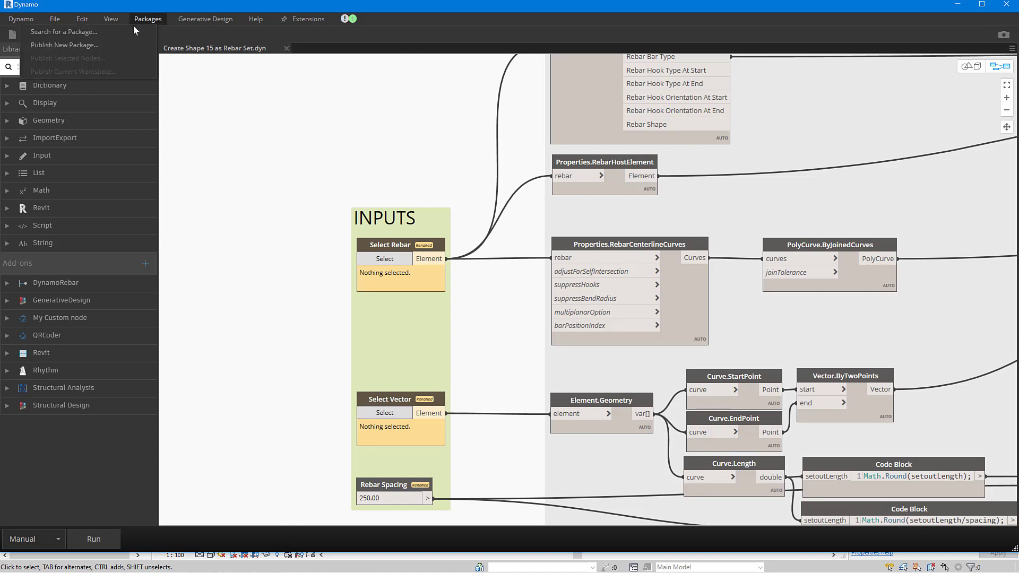
{"action": "left_click", "coordinate": [80, 33]}
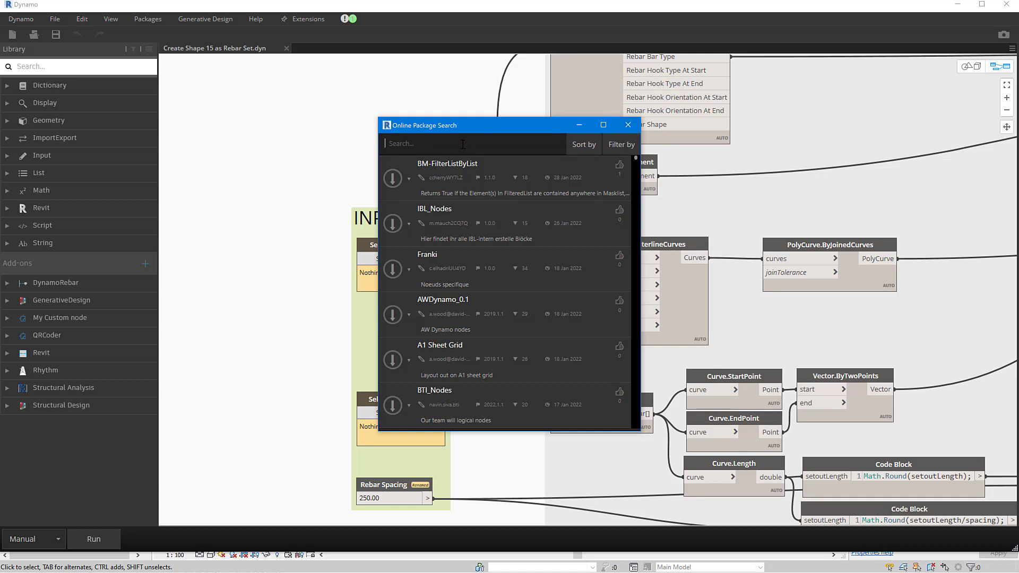
{"action": "type", "text": "strucutral"}
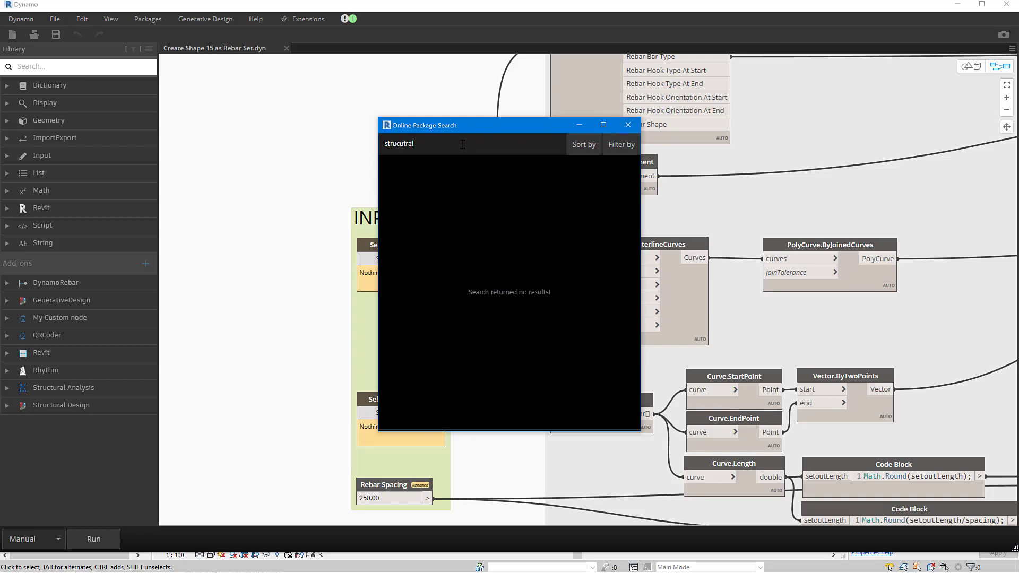
{"action": "key", "text": "BackSpace"}
{"action": "key", "text": "BackSpace"}
{"action": "key", "text": "BackSpace"}
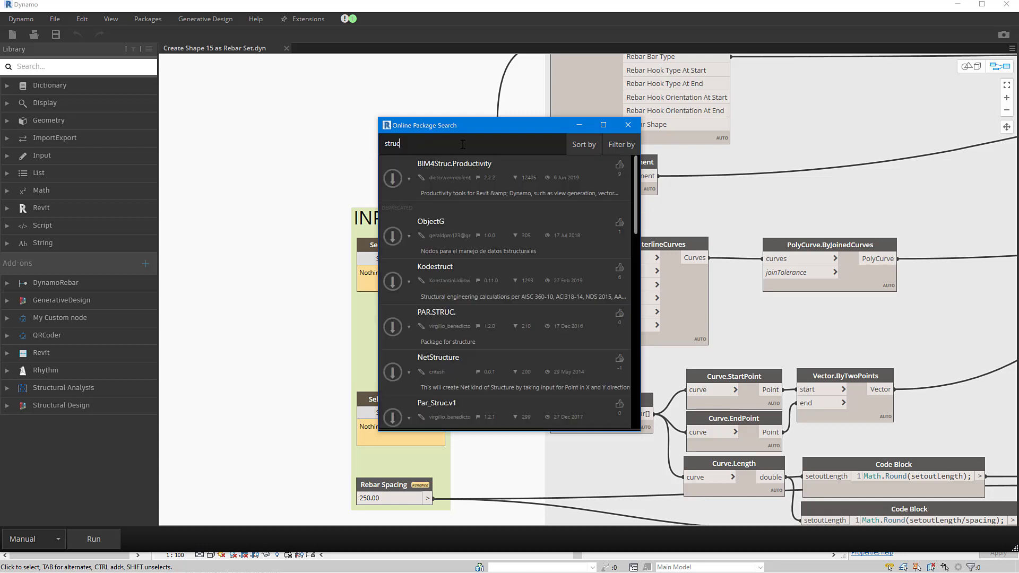
{"action": "type", "text": "ural"}
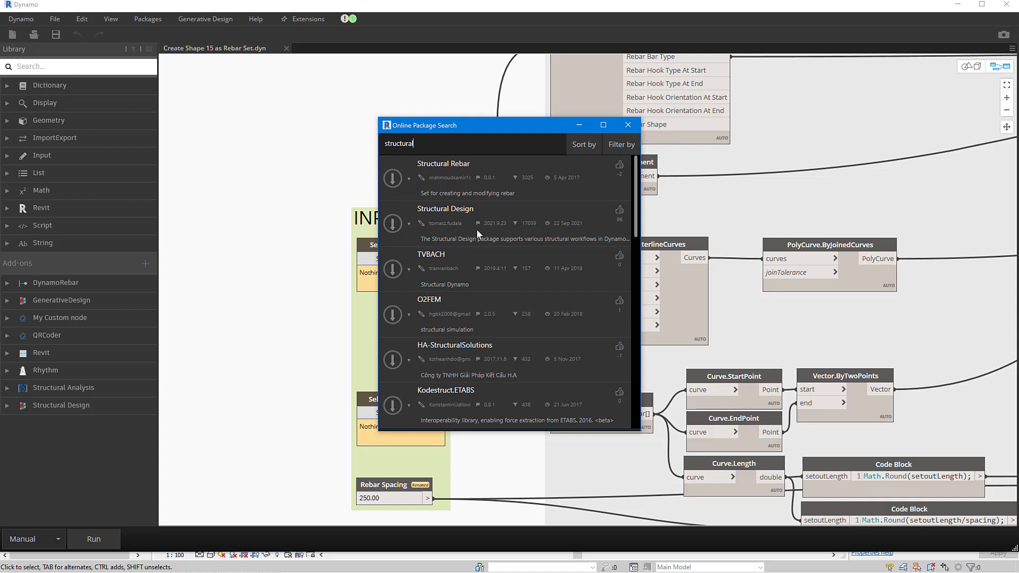
Close the package search and expand the Structural Design > Rebar creation nodes in the library.
{"action": "left_click", "coordinate": [632, 126]}
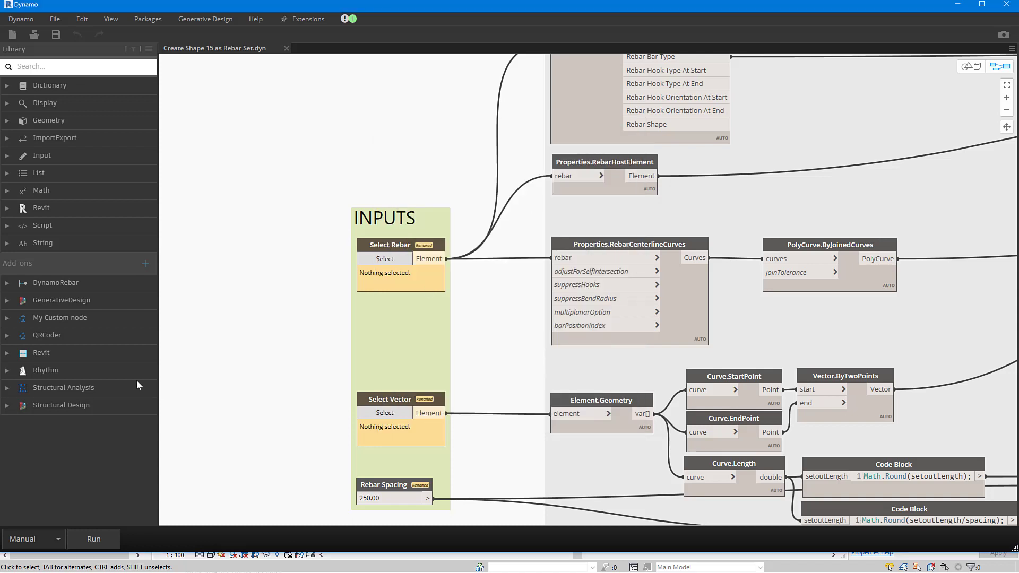
{"action": "left_click", "coordinate": [7, 407]}
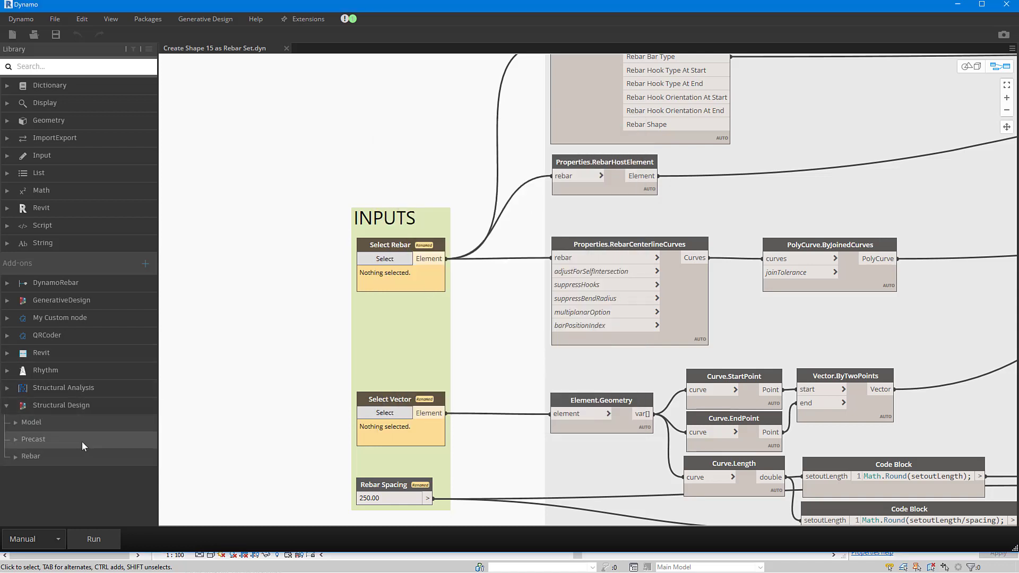
{"action": "left_click", "coordinate": [27, 456]}
{"action": "scroll", "coordinate": [127, 362], "scroll_direction": "down", "scroll_amount": 1}
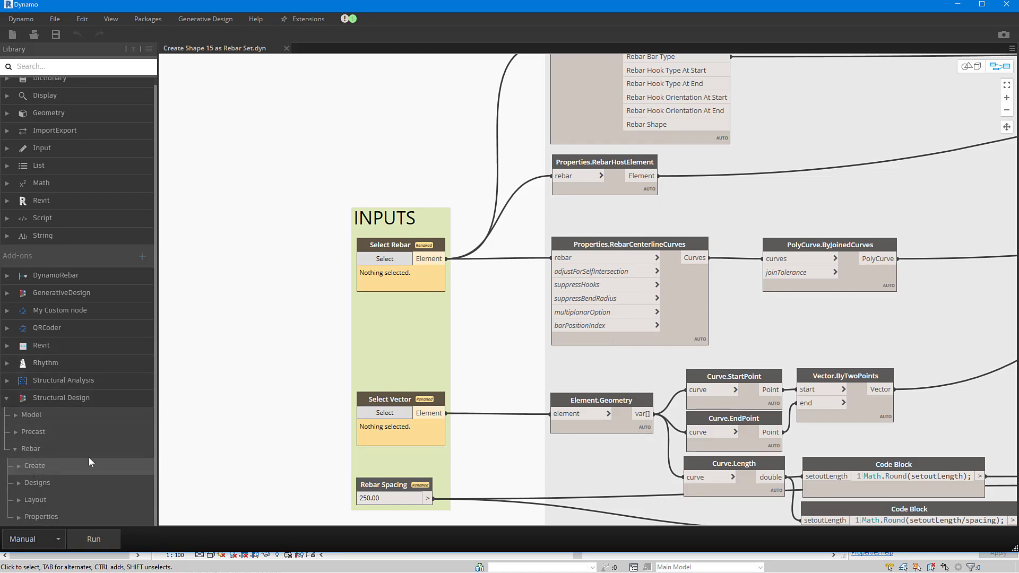
{"action": "left_click", "coordinate": [35, 465]}
{"action": "scroll", "coordinate": [129, 390], "scroll_direction": "down", "scroll_amount": 3}
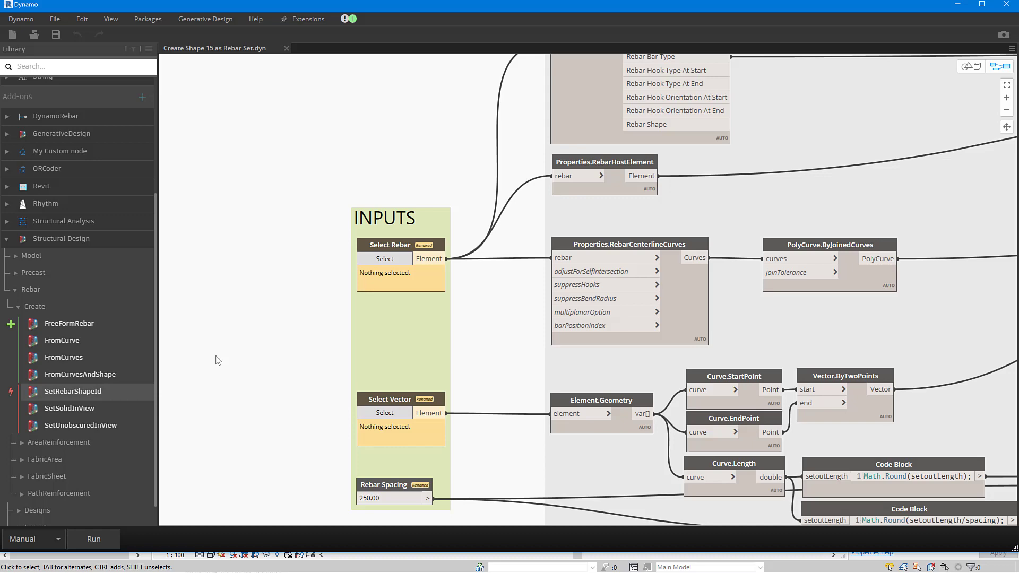
{"action": "scroll", "coordinate": [260, 262], "scroll_direction": "down", "scroll_amount": 1}
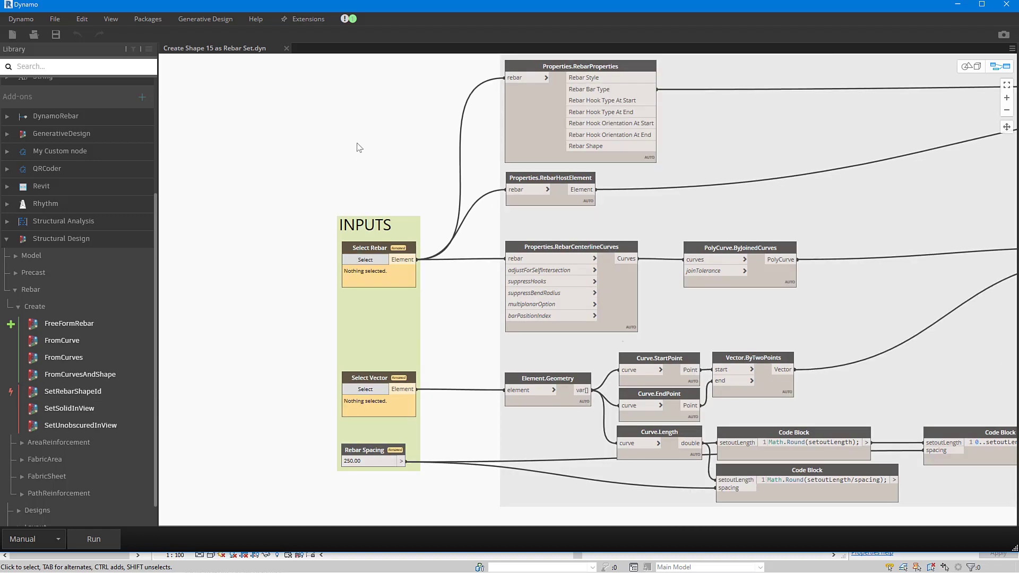
Bring the process group into view and pin the Create.FreeFormRebar node's null preview.
{"action": "middle_click_drag", "start_coordinate": [373, 115], "coordinate": [266, 169]}
{"action": "scroll", "coordinate": [309, 178], "scroll_direction": "down", "scroll_amount": 2}
{"action": "middle_click_drag", "start_coordinate": [811, 162], "coordinate": [671, 185]}
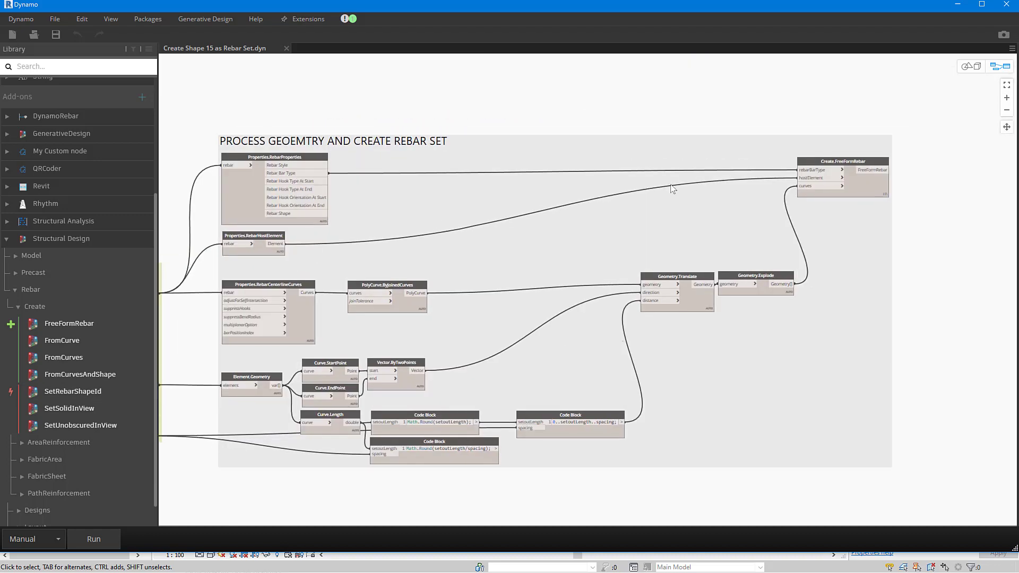
{"action": "scroll", "coordinate": [849, 170], "scroll_direction": "up", "scroll_amount": 5}
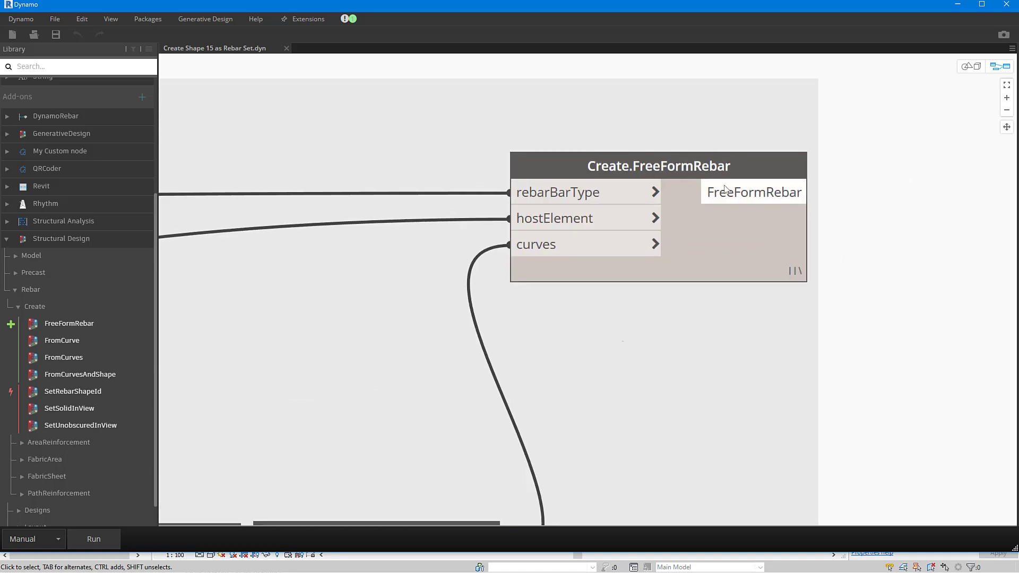
{"action": "mouse_move", "coordinate": [749, 264]}
{"action": "left_click", "coordinate": [797, 300]}
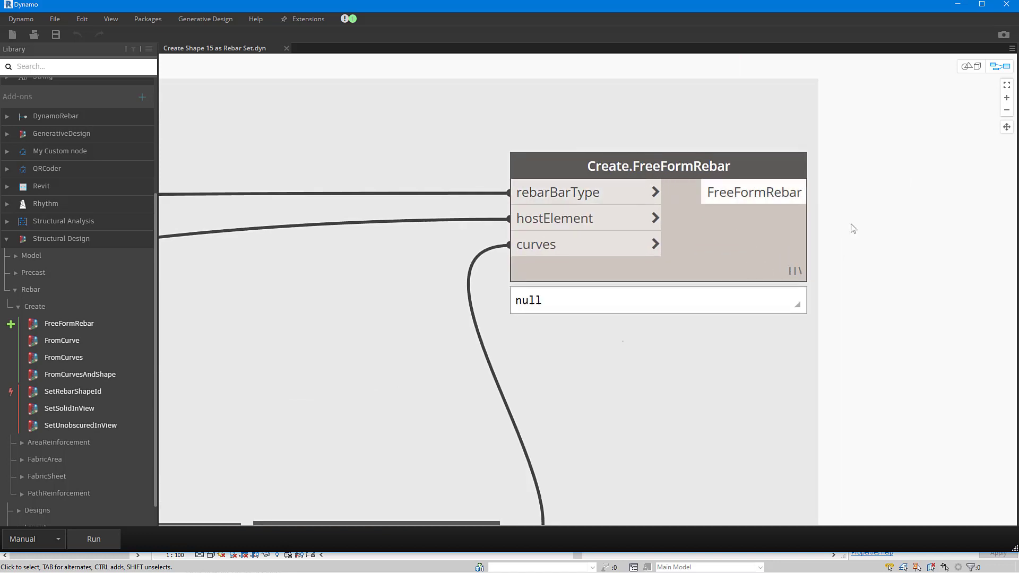
Drag the Dynamo window down and right so the Revit plan with the rebar shows.
{"action": "scroll", "coordinate": [855, 223], "scroll_direction": "down", "scroll_amount": 5}
{"action": "scroll", "coordinate": [711, 200], "scroll_direction": "down", "scroll_amount": 3}
{"action": "scroll", "coordinate": [337, 267], "scroll_direction": "up", "scroll_amount": 4}
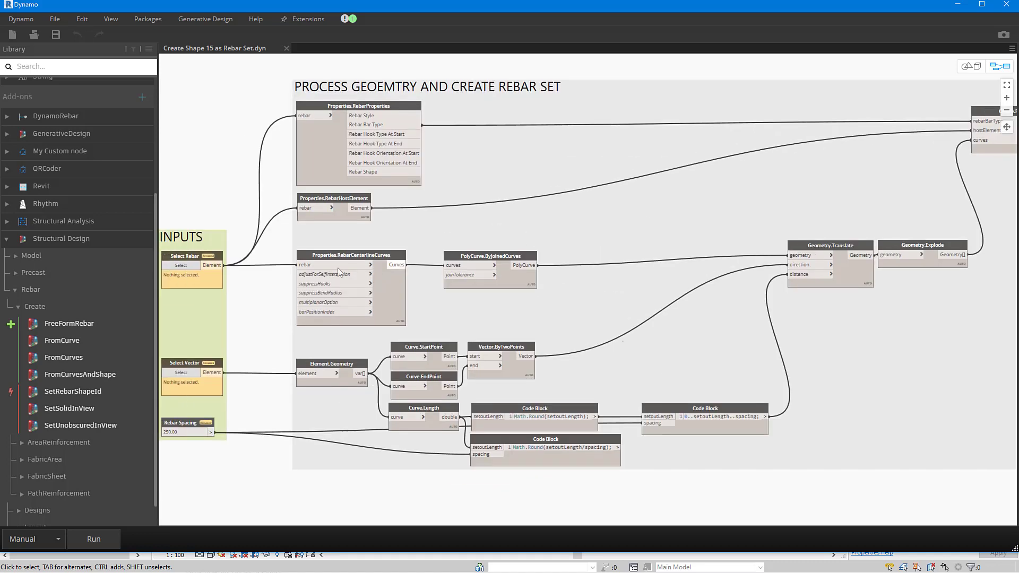
{"action": "scroll", "coordinate": [347, 237], "scroll_direction": "up", "scroll_amount": 4}
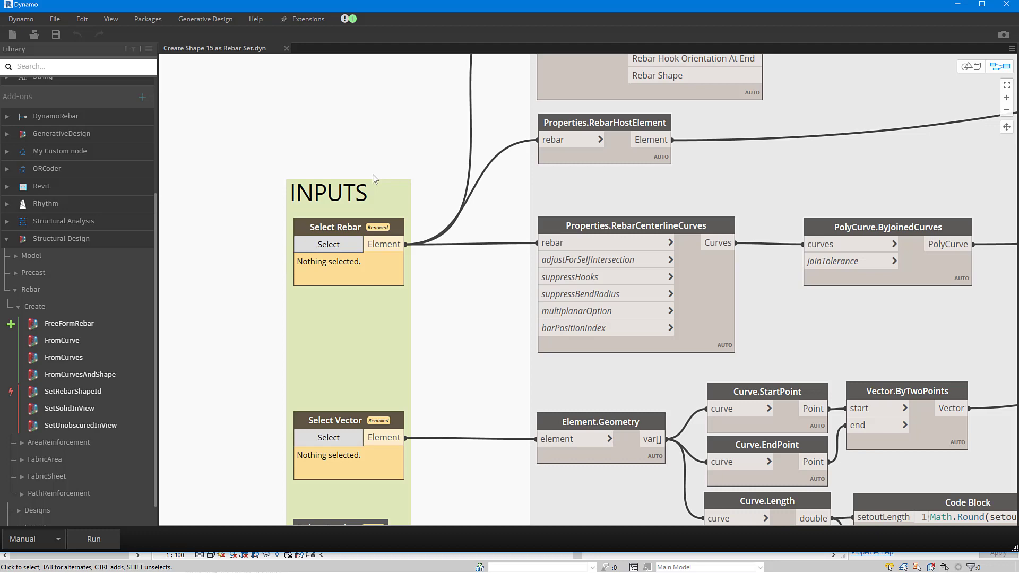
{"action": "scroll", "coordinate": [519, 251], "scroll_direction": "down", "scroll_amount": 3}
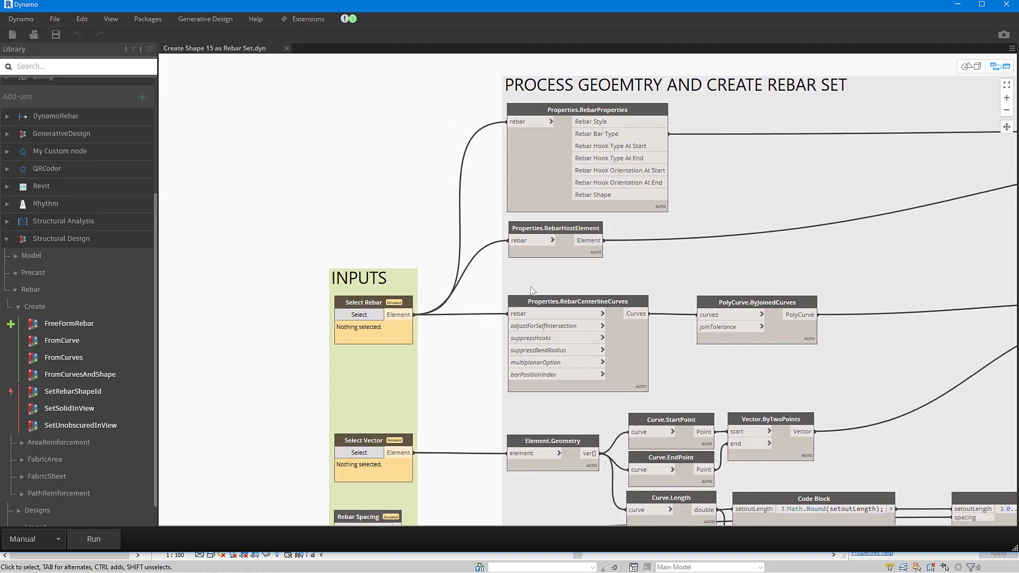
{"action": "scroll", "coordinate": [619, 110], "scroll_direction": "up", "scroll_amount": 2}
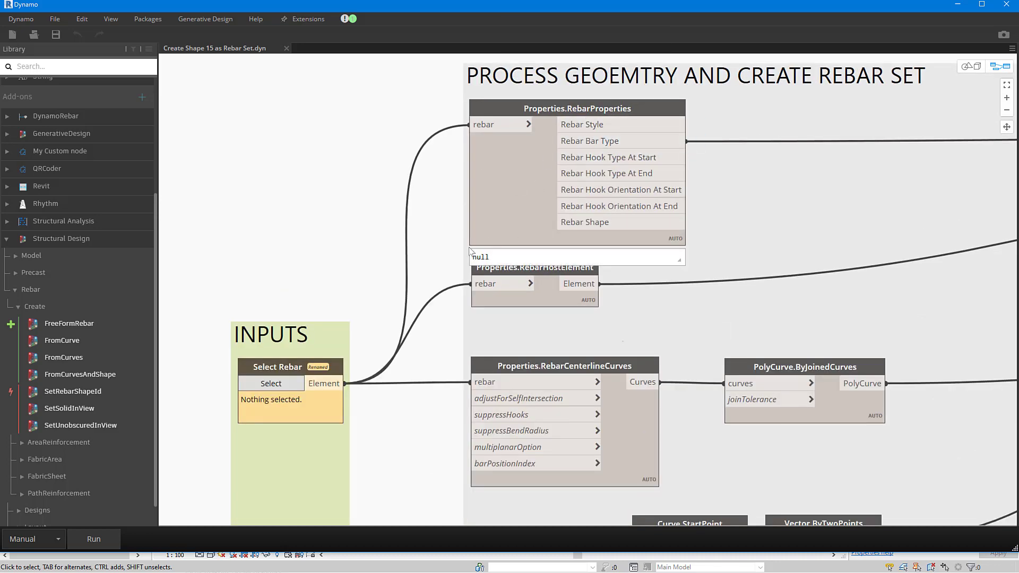
{"action": "left_click_drag", "start_coordinate": [401, 2], "coordinate": [791, 120]}
{"action": "scroll", "coordinate": [334, 371], "scroll_direction": "up", "scroll_amount": 5}
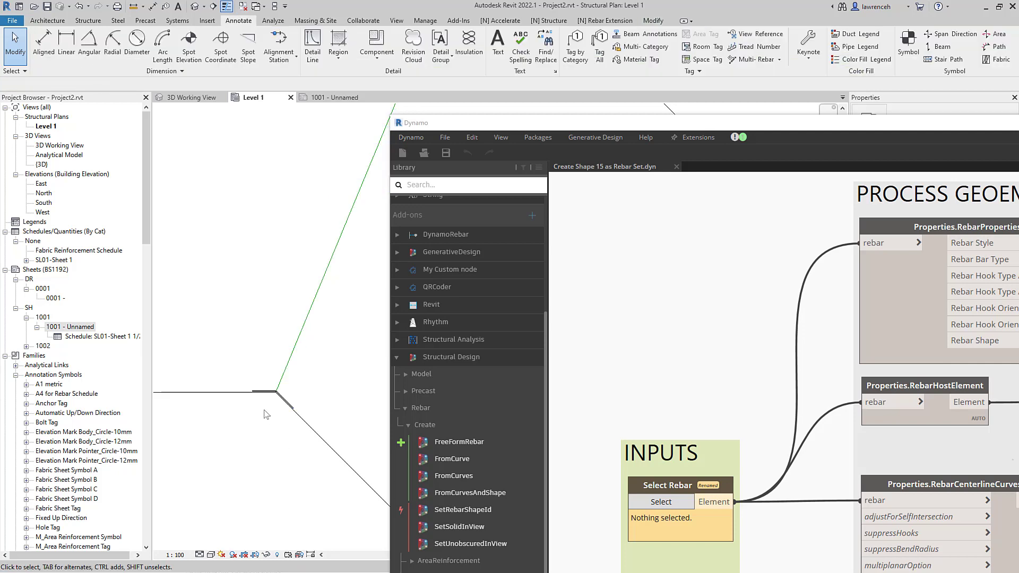
Set the Select Rebar input to the shape 15 rebar set picked in the plan.
{"action": "scroll", "coordinate": [270, 419], "scroll_direction": "up", "scroll_amount": 2}
{"action": "middle_click_drag", "start_coordinate": [271, 422], "coordinate": [298, 416]}
{"action": "middle_click_drag", "start_coordinate": [760, 314], "coordinate": [792, 188]}
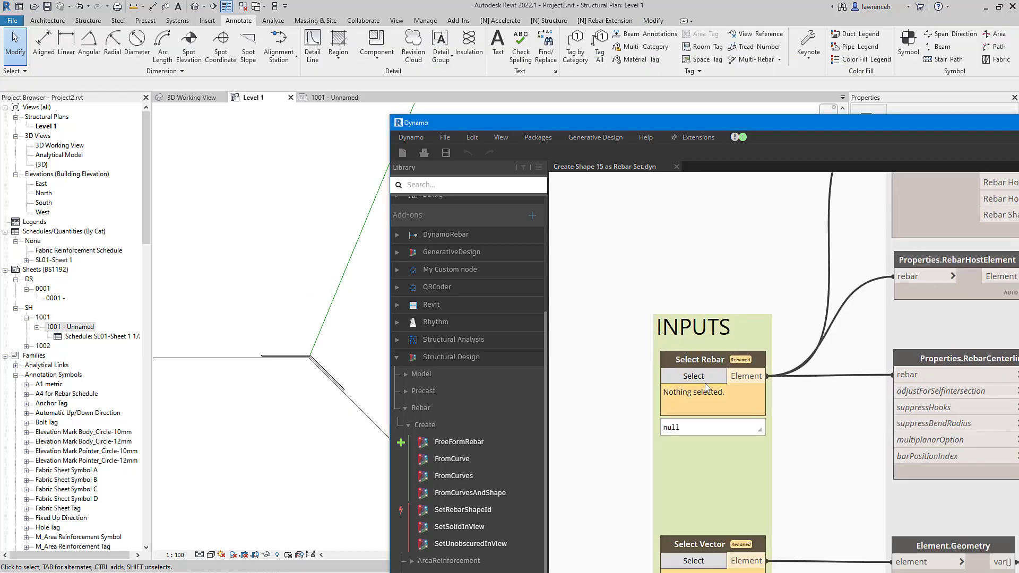
{"action": "left_click", "coordinate": [702, 378]}
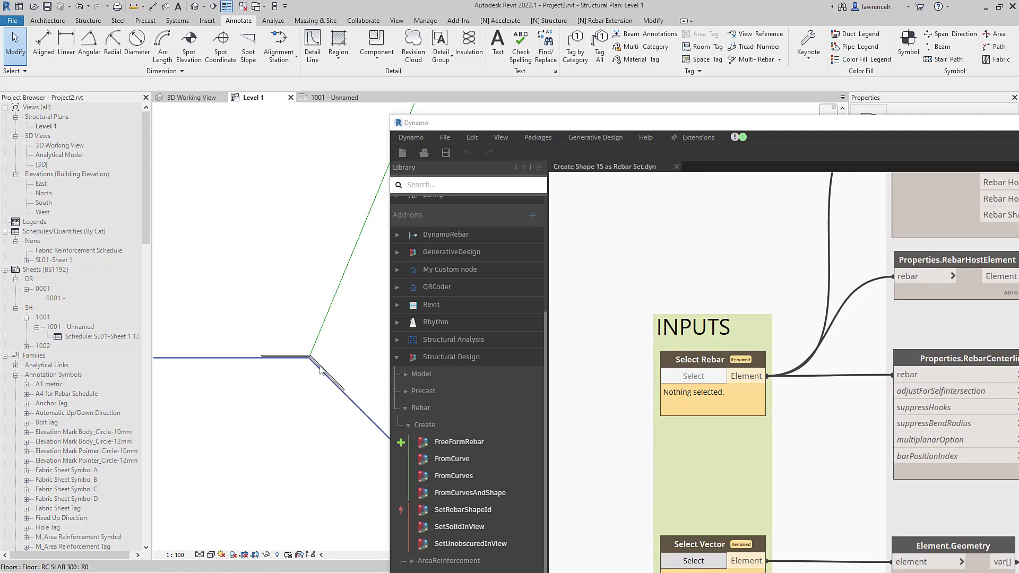
{"action": "left_click", "coordinate": [321, 370]}
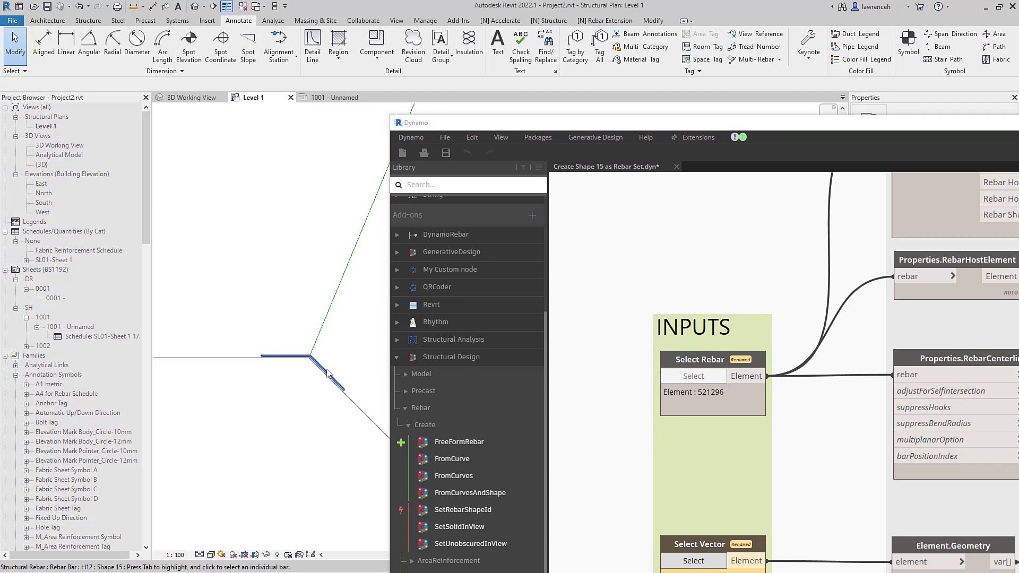
{"action": "left_click", "coordinate": [326, 373]}
Set the Select Vector input to the diagonal model line.
{"action": "middle_click_drag", "start_coordinate": [837, 368], "coordinate": [859, 245]}
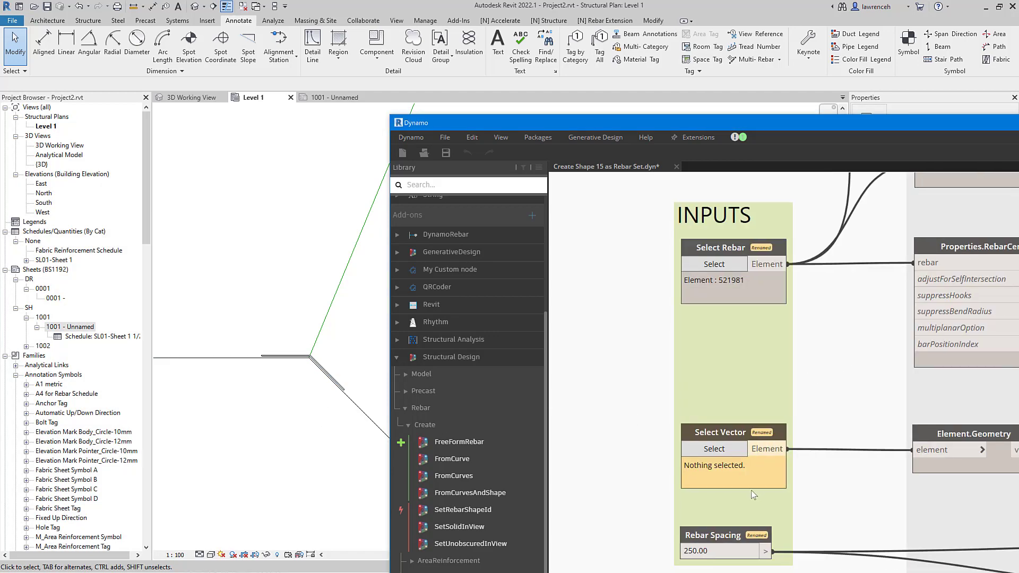
{"action": "left_click", "coordinate": [725, 439]}
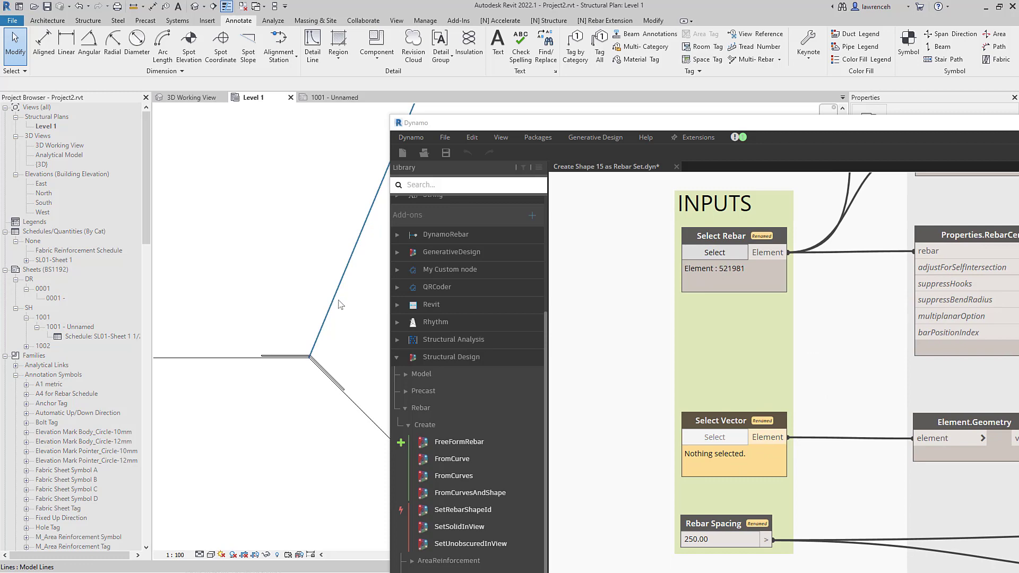
{"action": "left_click", "coordinate": [335, 303]}
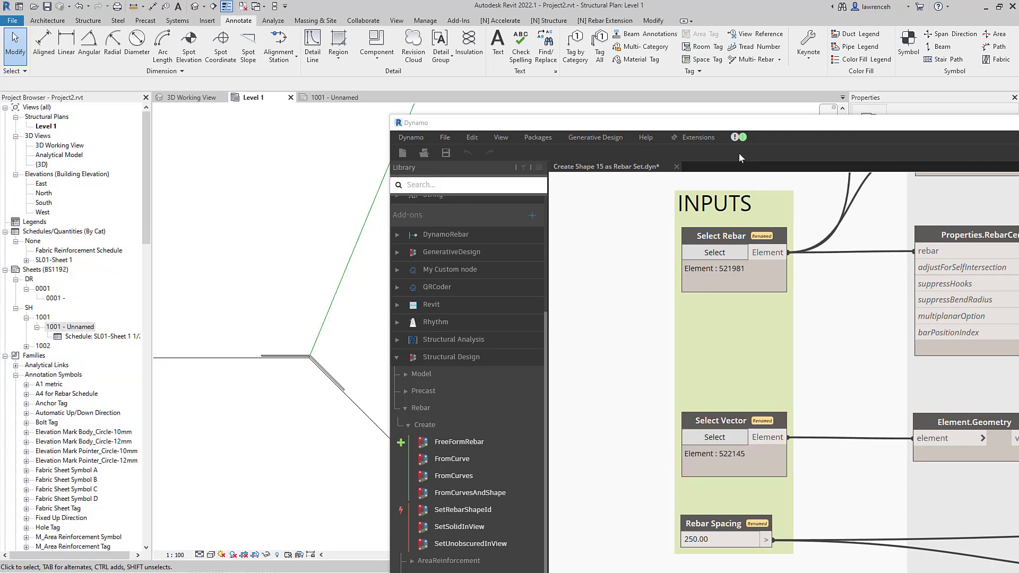
Move the Dynamo window aside to uncover the Revit plan and its properties.
{"action": "left_click_drag", "start_coordinate": [784, 133], "coordinate": [745, 84]}
{"action": "middle_click_drag", "start_coordinate": [565, 395], "coordinate": [569, 393]}
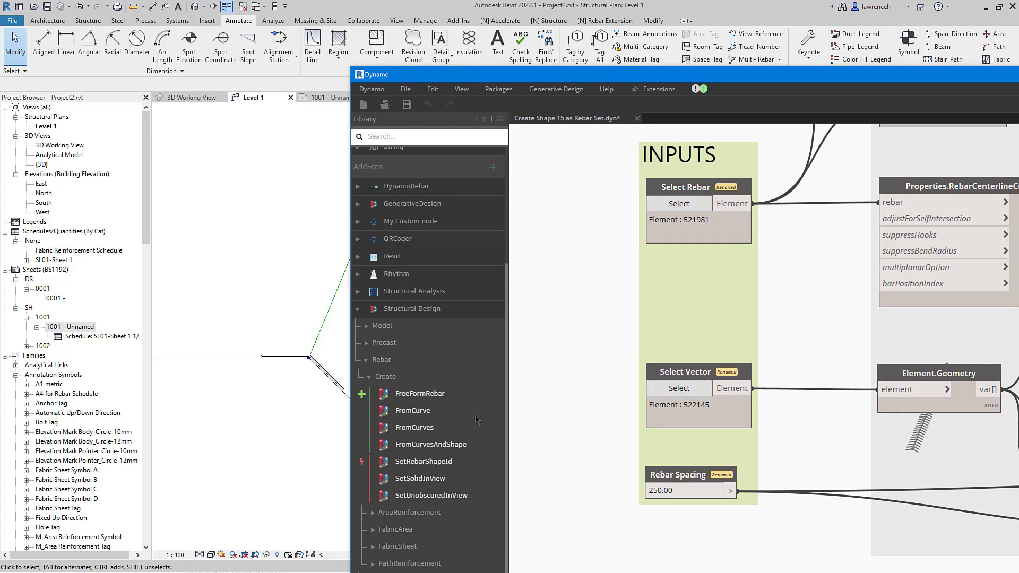
{"action": "left_click", "coordinate": [296, 405]}
{"action": "scroll", "coordinate": [294, 406], "scroll_direction": "down", "scroll_amount": 2}
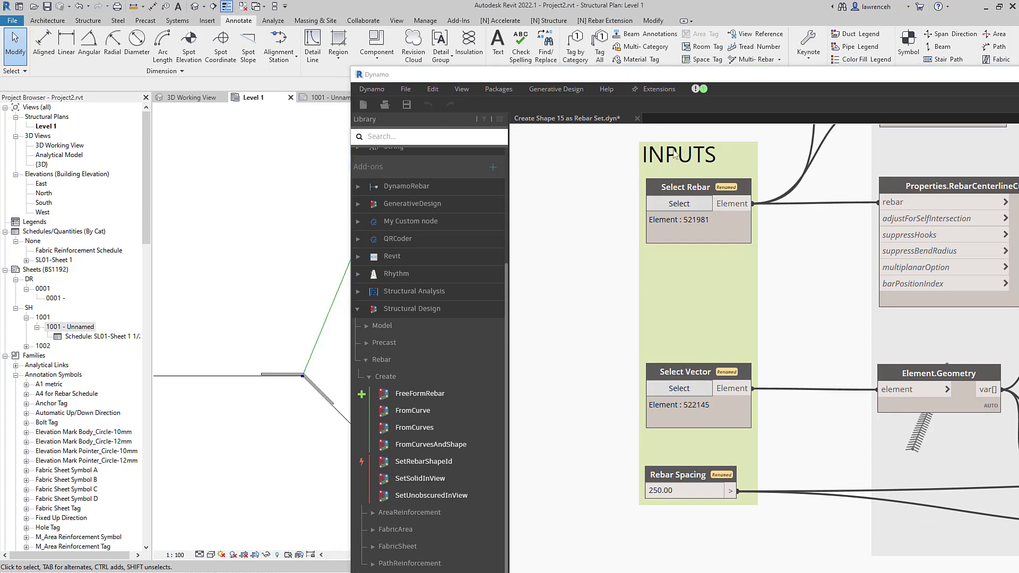
{"action": "left_click_drag", "start_coordinate": [740, 75], "coordinate": [475, 168]}
{"action": "left_click_drag", "start_coordinate": [869, 172], "coordinate": [754, 156]}
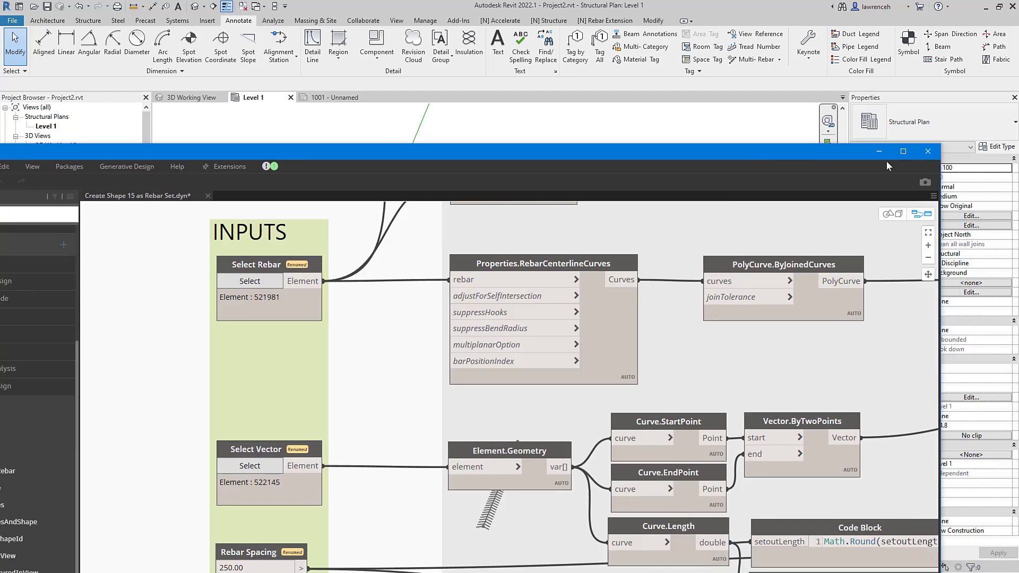
Maximize Dynamo and inspect the Properties.RebarProperties values of the picked rebar.
{"action": "left_click", "coordinate": [903, 151]}
{"action": "middle_click_drag", "start_coordinate": [468, 213], "coordinate": [458, 367]}
{"action": "mouse_move", "coordinate": [380, 271]}
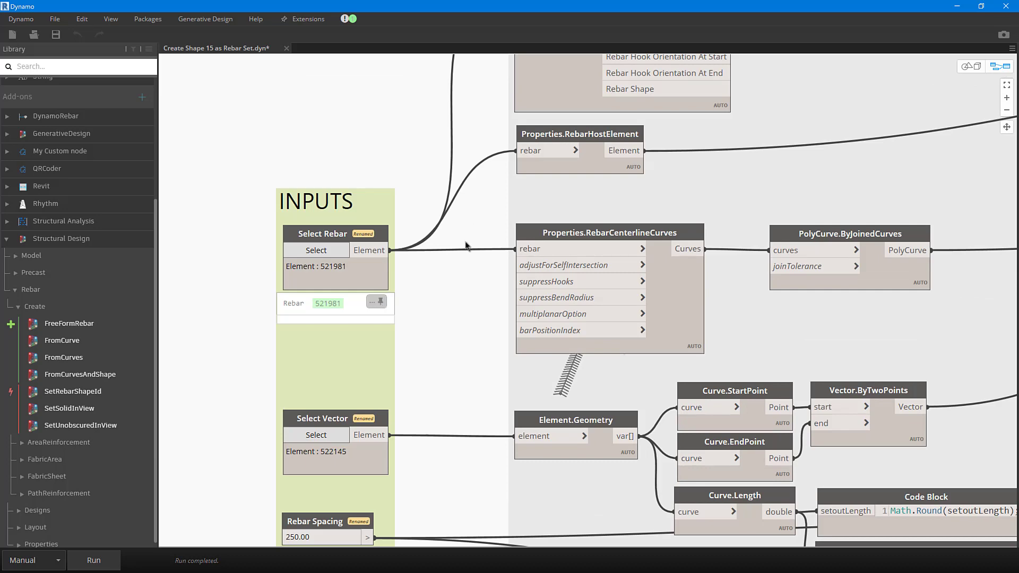
{"action": "middle_click_drag", "start_coordinate": [421, 335], "coordinate": [389, 455]}
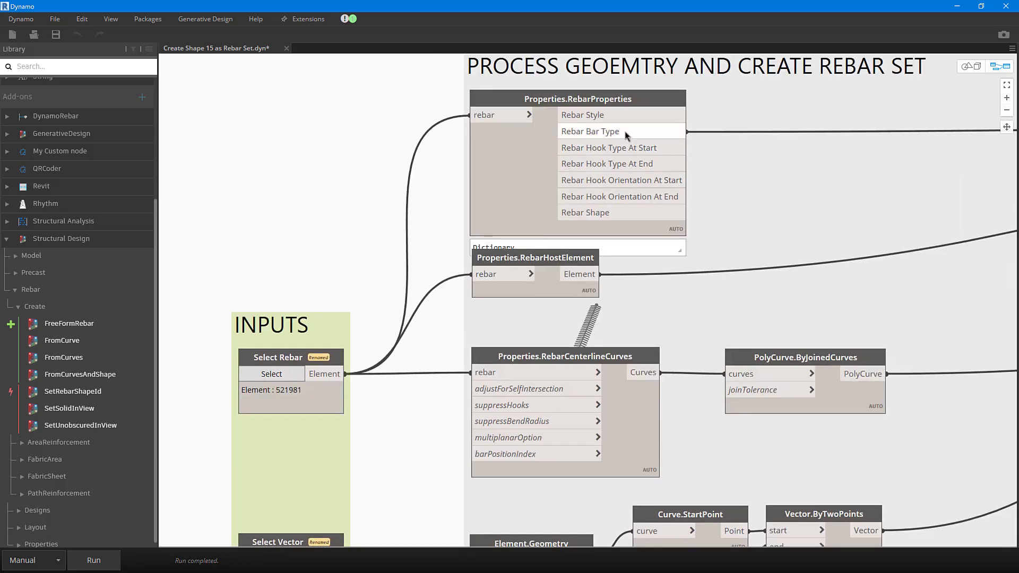
{"action": "left_click", "coordinate": [674, 248]}
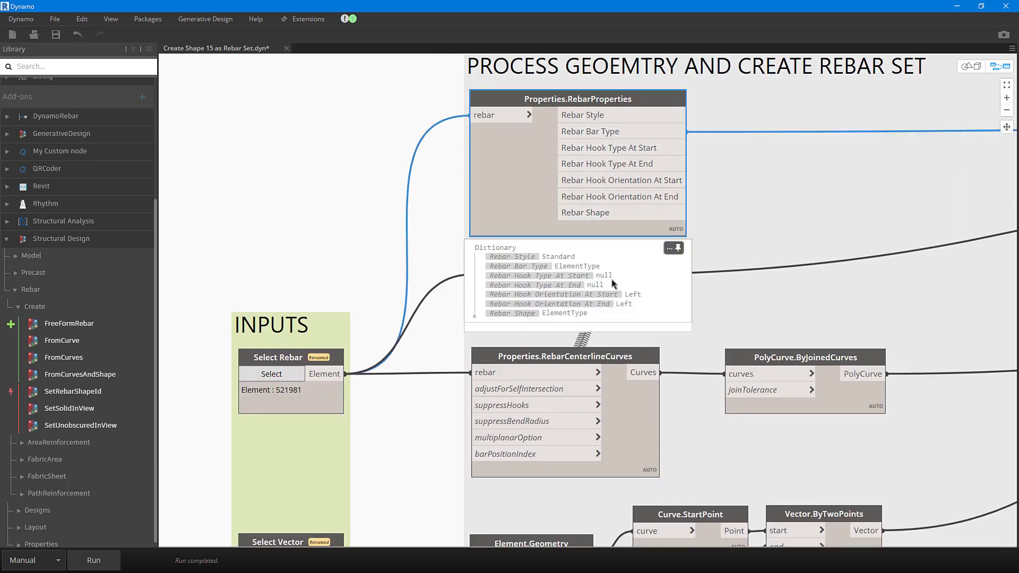
{"action": "middle_click_drag", "start_coordinate": [831, 184], "coordinate": [615, 208]}
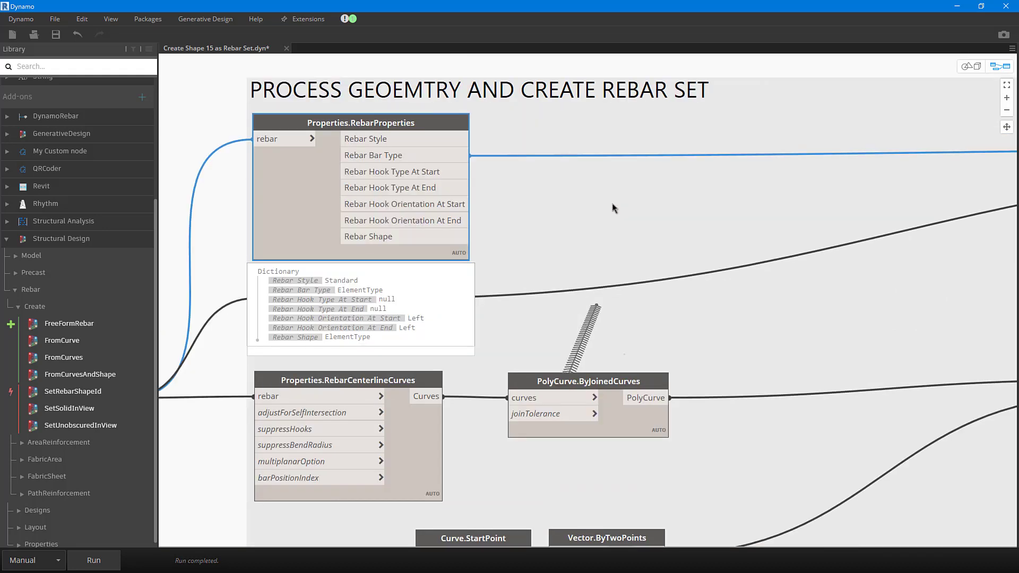
{"action": "scroll", "coordinate": [614, 208], "scroll_direction": "down", "scroll_amount": 3}
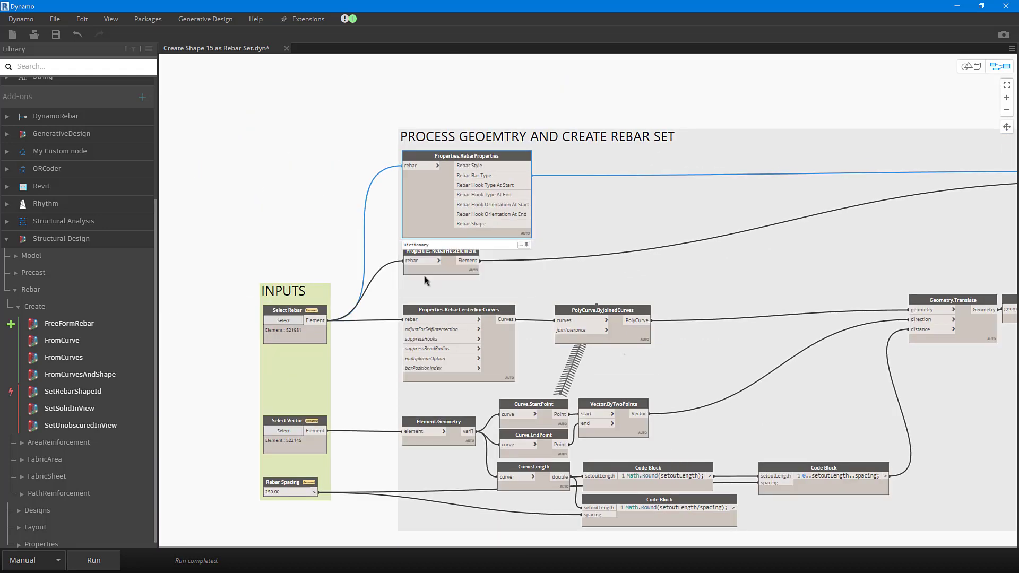
{"action": "scroll", "coordinate": [401, 289], "scroll_direction": "up", "scroll_amount": 3}
{"action": "mouse_move", "coordinate": [531, 259]}
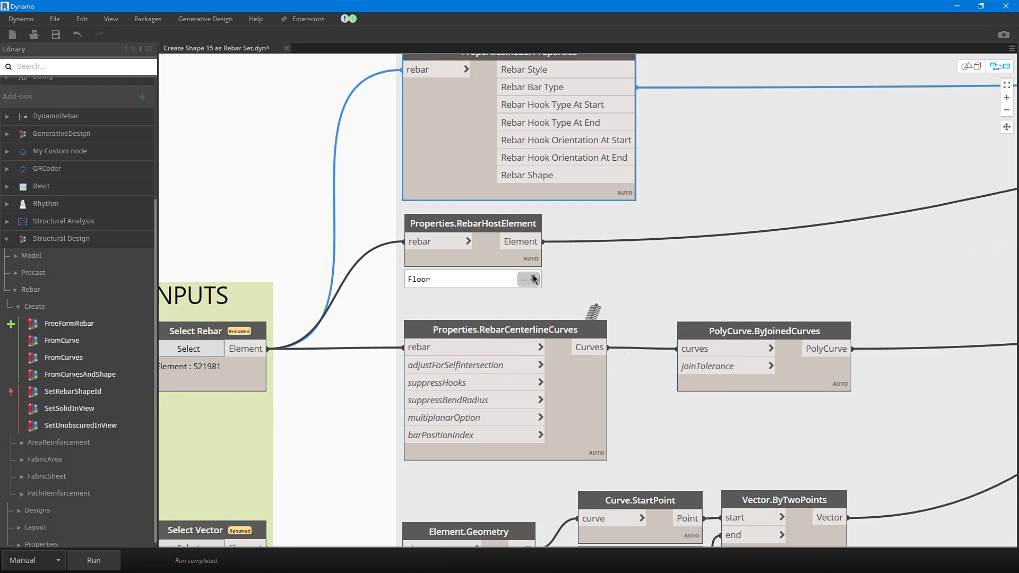
Check the Floor host and Create.FreeFormRebar output previews, then view the whole process group.
{"action": "scroll", "coordinate": [334, 328], "scroll_direction": "down", "scroll_amount": 3}
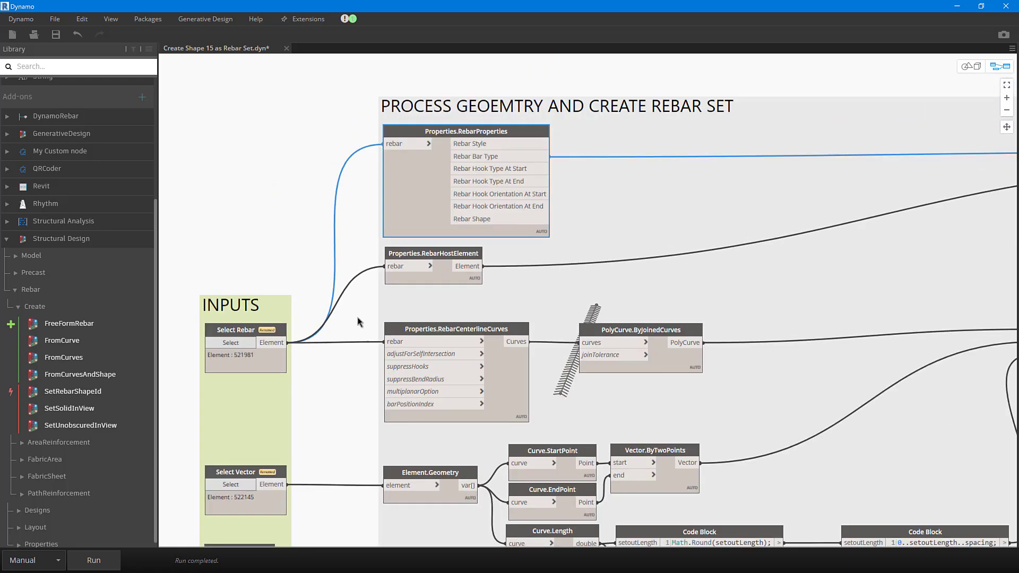
{"action": "middle_click_drag", "start_coordinate": [809, 253], "coordinate": [614, 301]}
{"action": "scroll", "coordinate": [1001, 278], "scroll_direction": "up", "scroll_amount": 5}
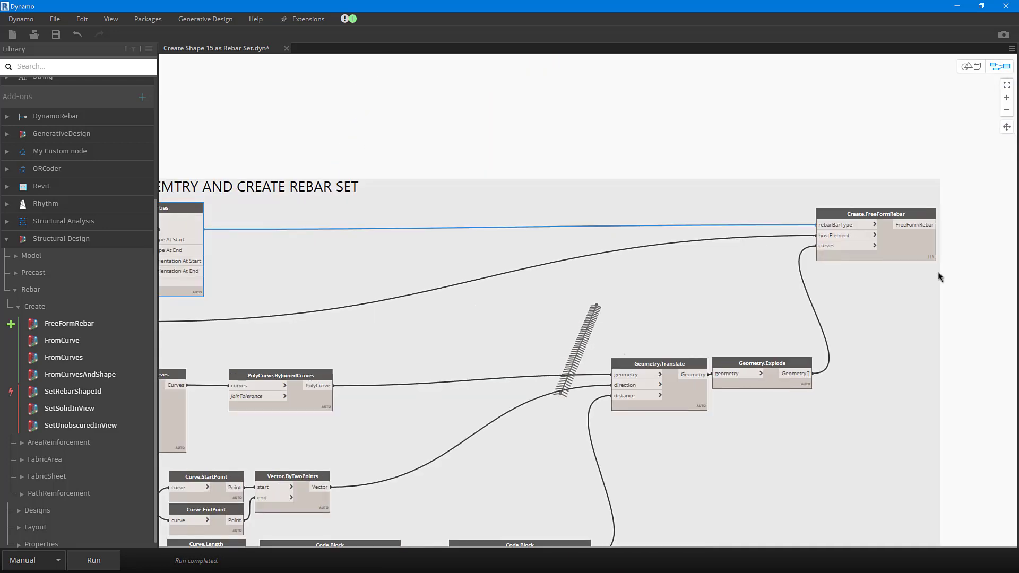
{"action": "mouse_move", "coordinate": [641, 170]}
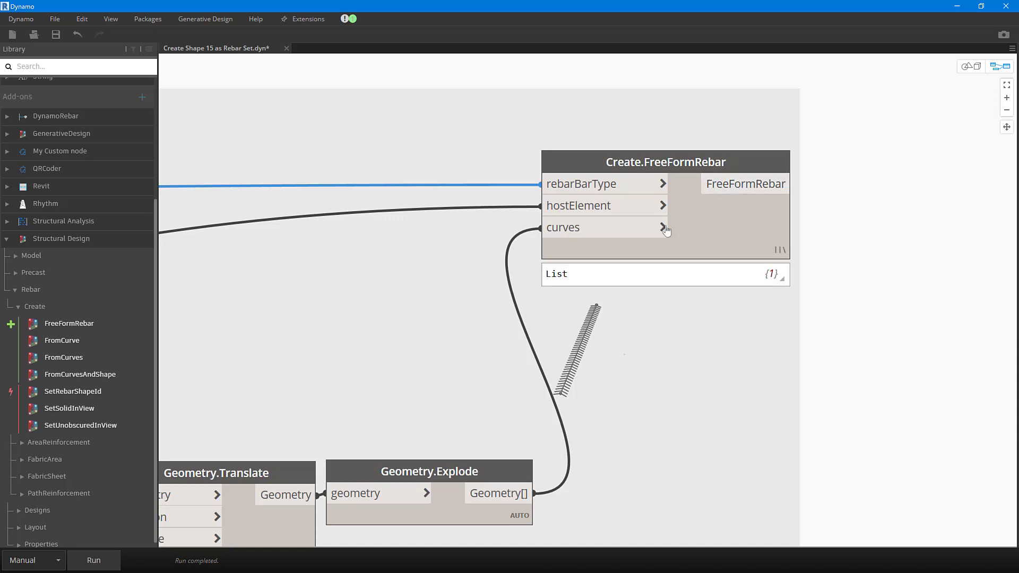
{"action": "mouse_move", "coordinate": [590, 186]}
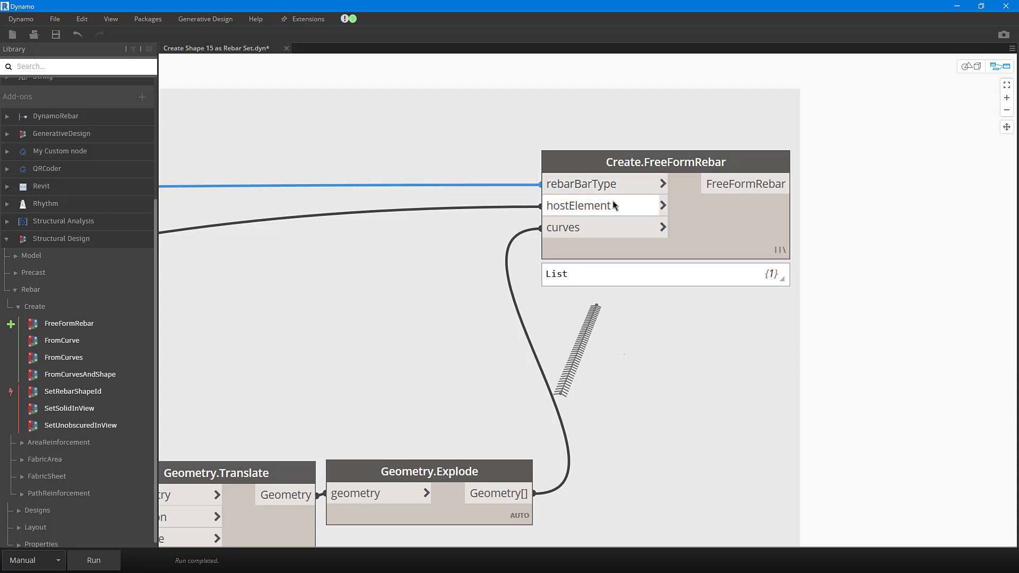
{"action": "scroll", "coordinate": [881, 210], "scroll_direction": "down", "scroll_amount": 6}
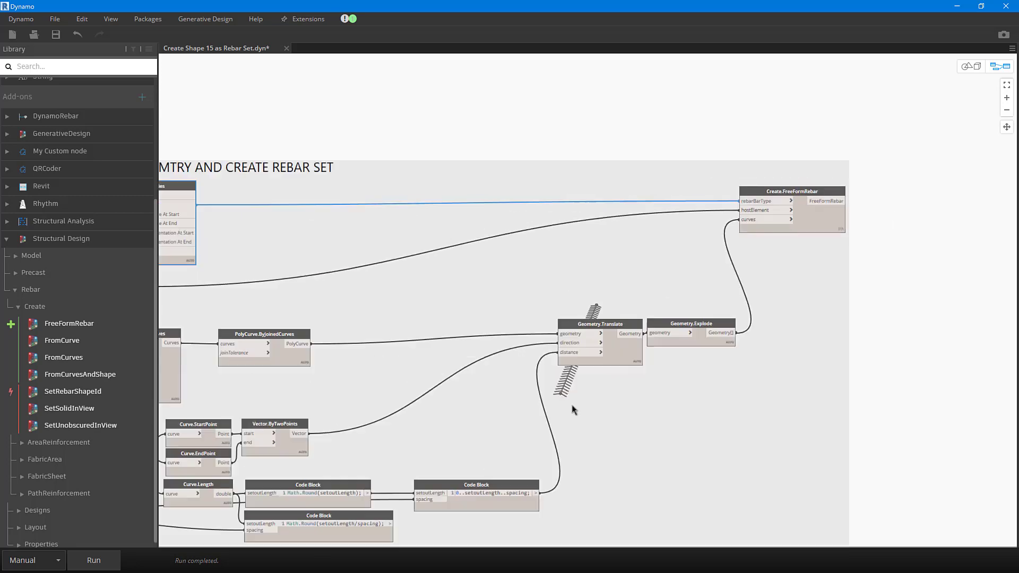
{"action": "middle_click_drag", "start_coordinate": [574, 410], "coordinate": [784, 361]}
{"action": "scroll", "coordinate": [314, 347], "scroll_direction": "up", "scroll_amount": 3}
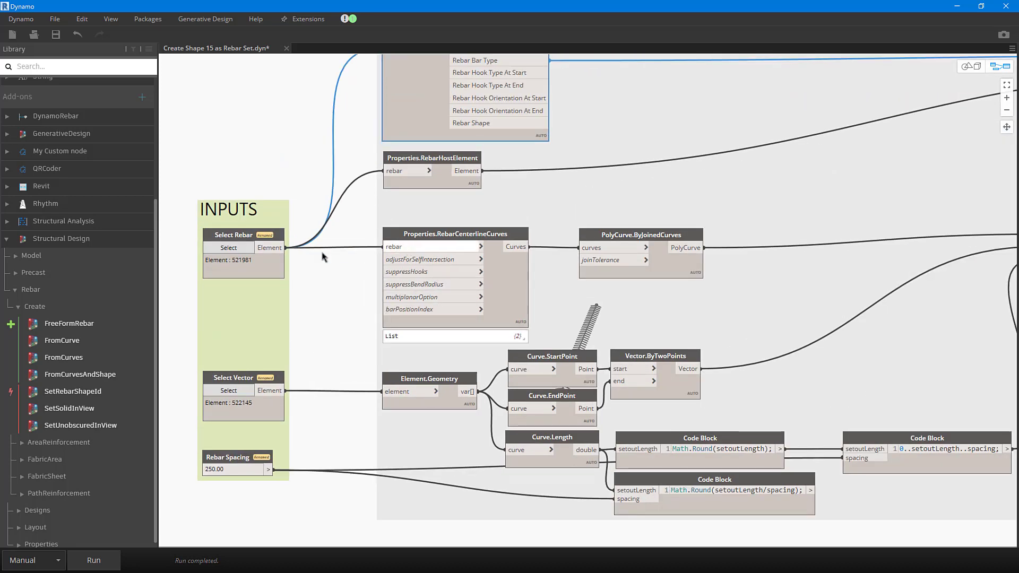
{"action": "mouse_move", "coordinate": [449, 236]}
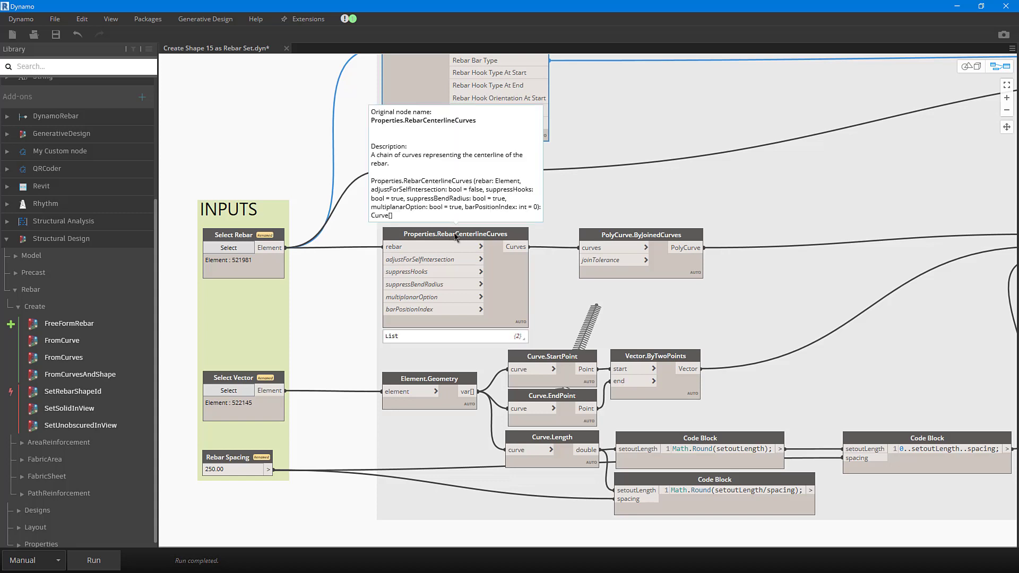
{"action": "mouse_move", "coordinate": [521, 338]}
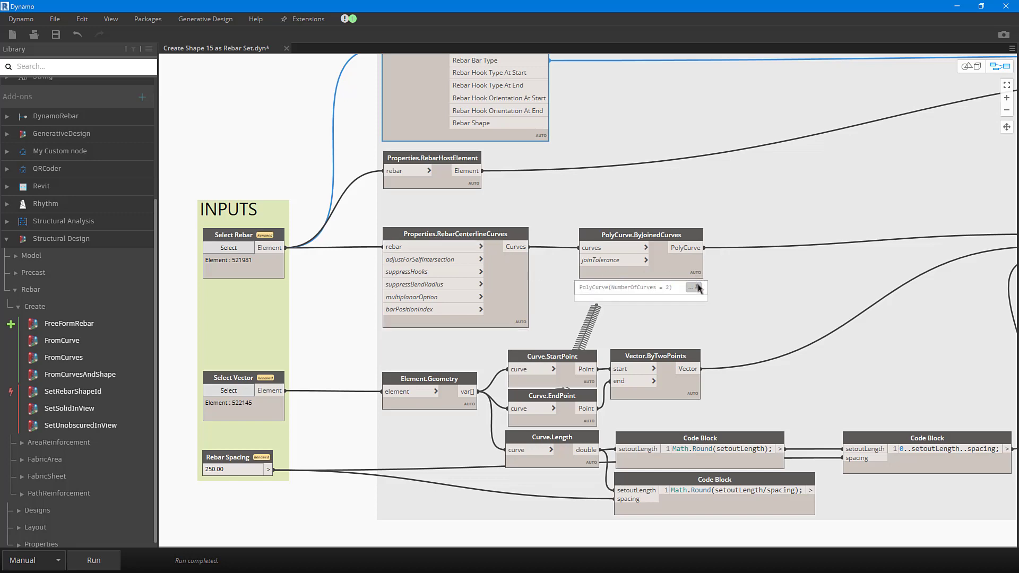
{"action": "middle_click_drag", "start_coordinate": [757, 298], "coordinate": [437, 311]}
{"action": "scroll", "coordinate": [799, 321], "scroll_direction": "down", "scroll_amount": 1}
{"action": "scroll", "coordinate": [802, 318], "scroll_direction": "up", "scroll_amount": 1}
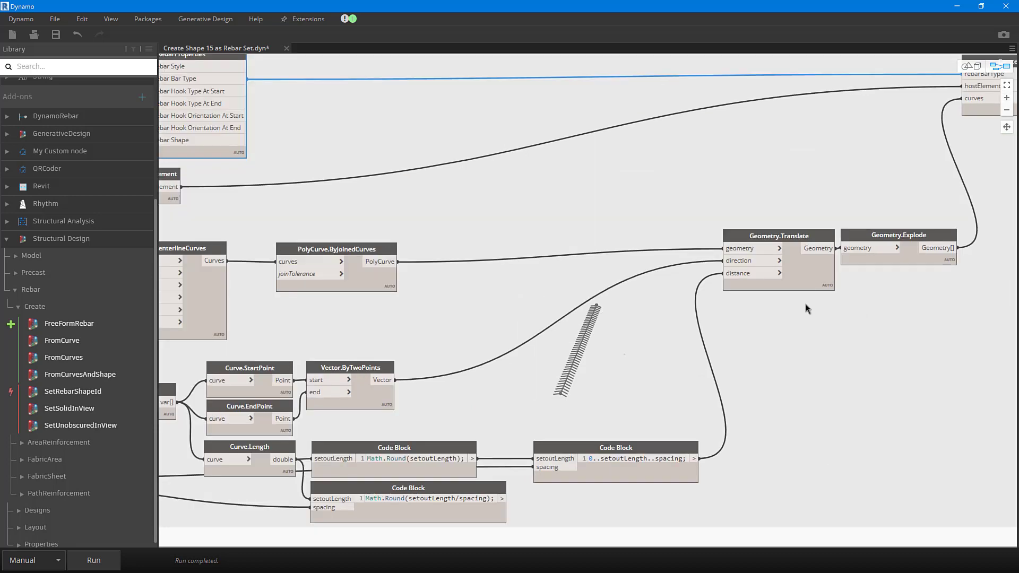
{"action": "middle_click_drag", "start_coordinate": [500, 345], "coordinate": [657, 268]}
{"action": "middle_click_drag", "start_coordinate": [333, 359], "coordinate": [501, 343]}
{"action": "mouse_move", "coordinate": [295, 325]}
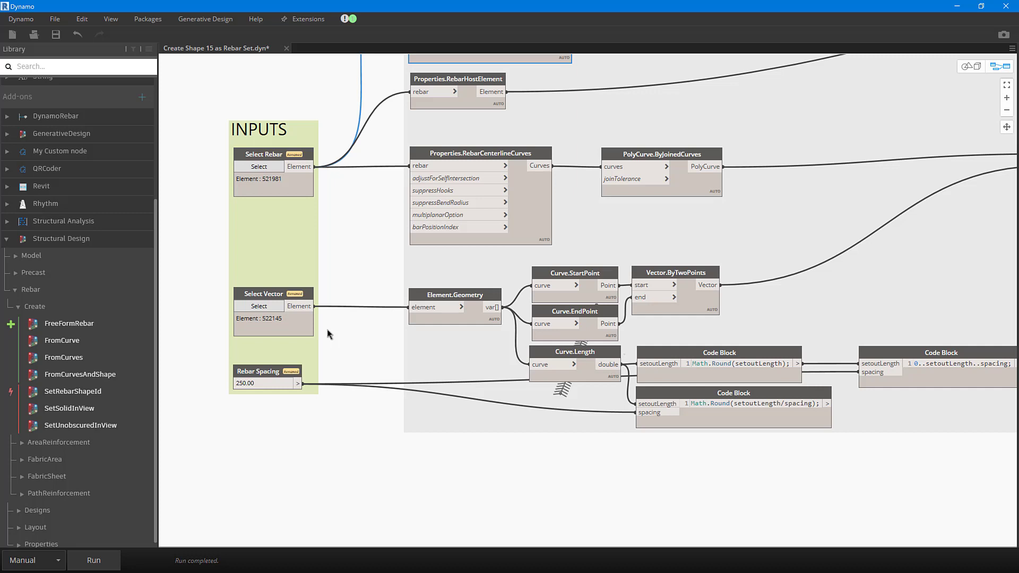
{"action": "scroll", "coordinate": [271, 386], "scroll_direction": "up", "scroll_amount": 3}
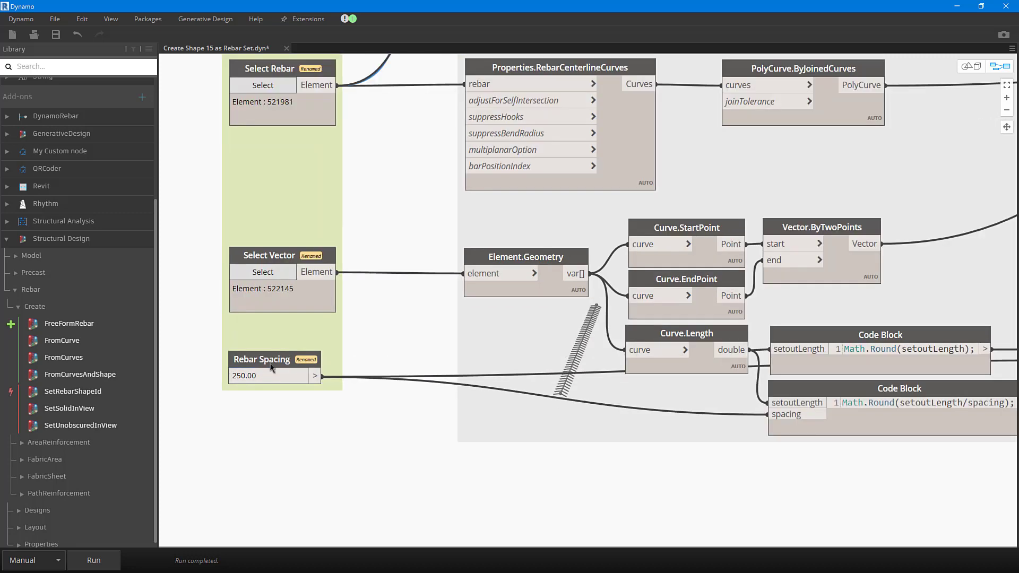
{"action": "scroll", "coordinate": [295, 408], "scroll_direction": "down", "scroll_amount": 1}
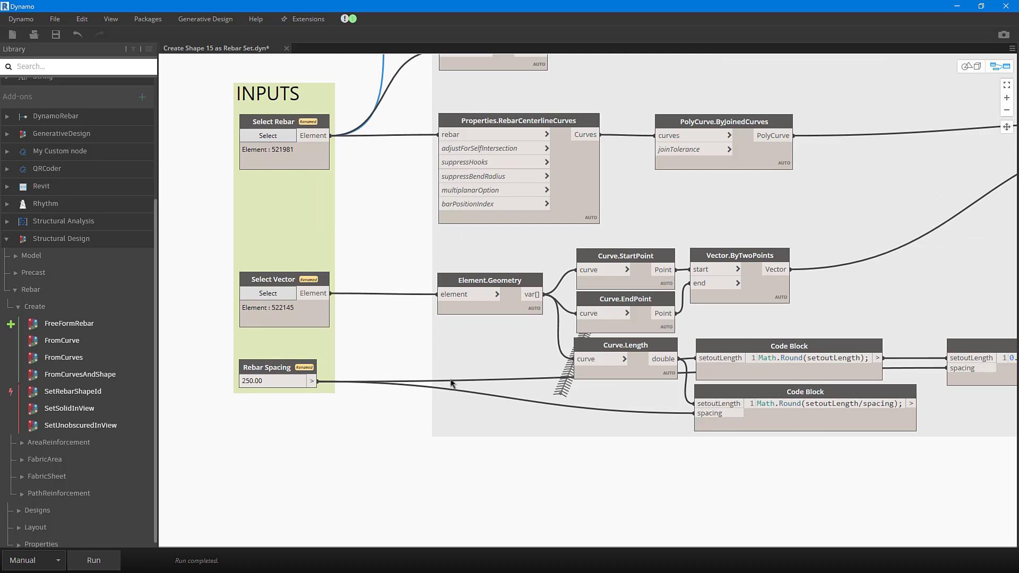
{"action": "scroll", "coordinate": [450, 381], "scroll_direction": "up", "scroll_amount": 1}
{"action": "middle_click_drag", "start_coordinate": [496, 339], "coordinate": [460, 342]}
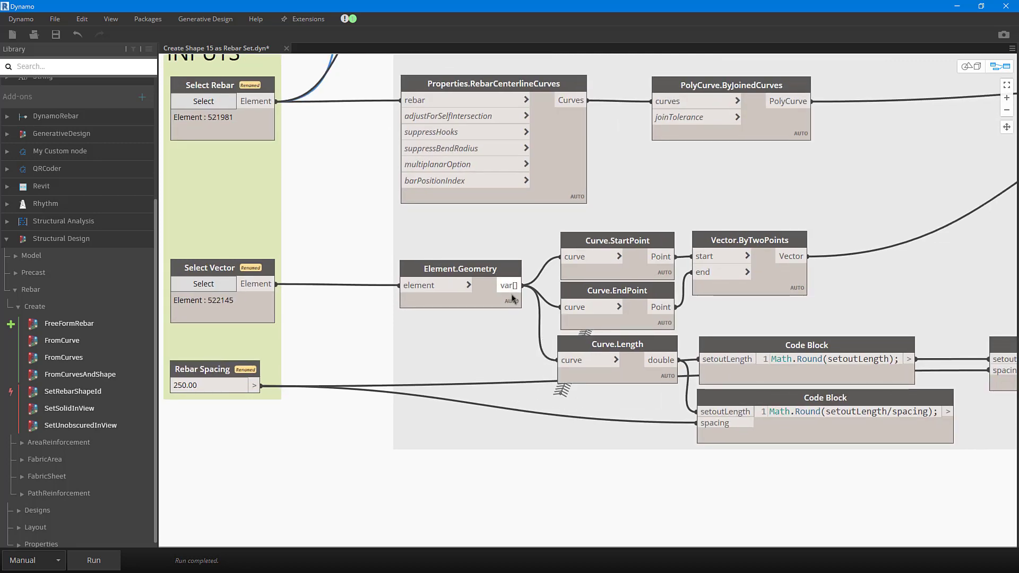
{"action": "mouse_move", "coordinate": [513, 322]}
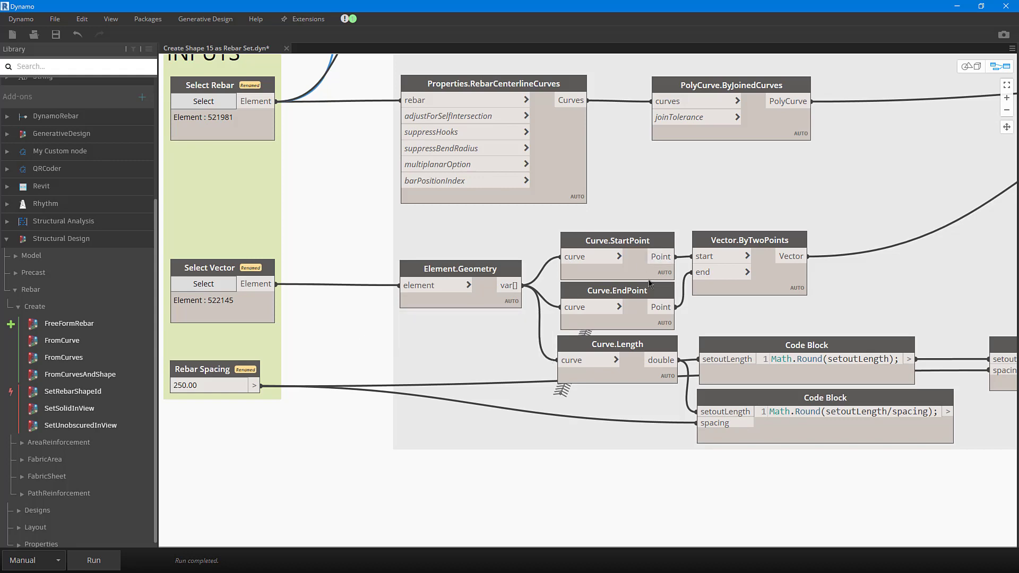
{"action": "mouse_move", "coordinate": [799, 310]}
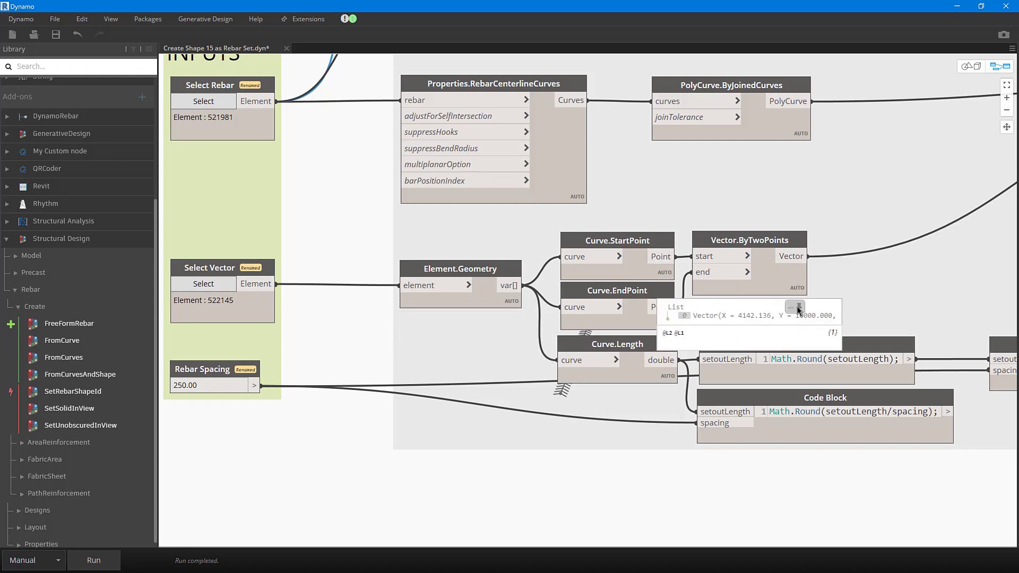
{"action": "middle_click_drag", "start_coordinate": [882, 277], "coordinate": [632, 327]}
{"action": "scroll", "coordinate": [632, 327], "scroll_direction": "down", "scroll_amount": 2}
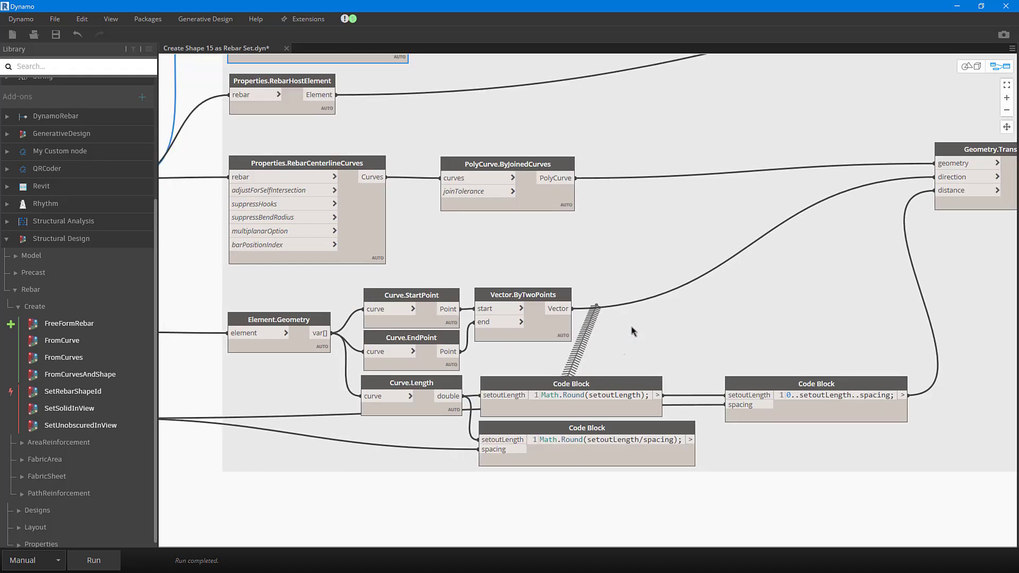
{"action": "middle_click_drag", "start_coordinate": [757, 293], "coordinate": [713, 286]}
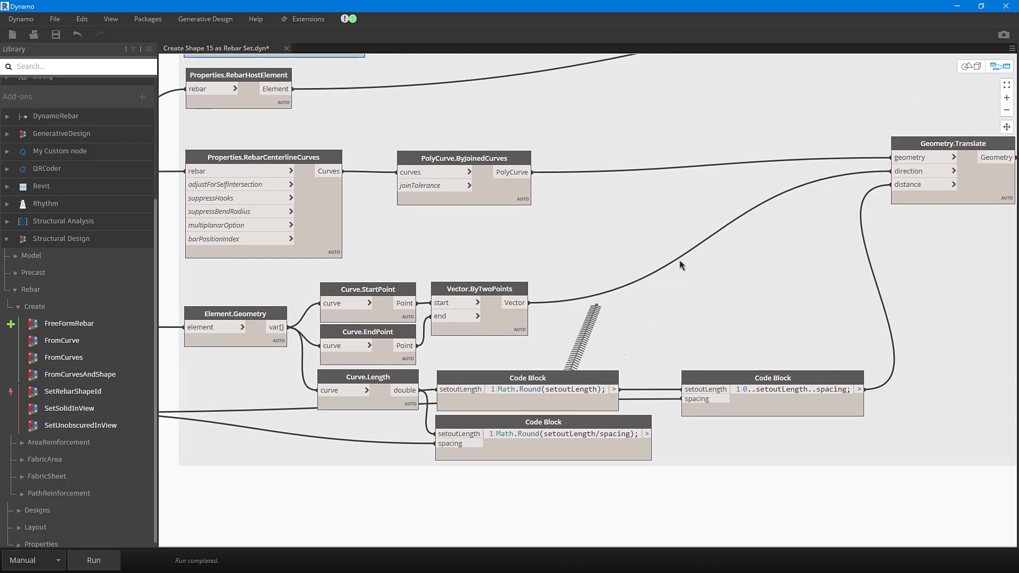
{"action": "middle_click_drag", "start_coordinate": [678, 253], "coordinate": [634, 254]}
{"action": "mouse_move", "coordinate": [913, 151]}
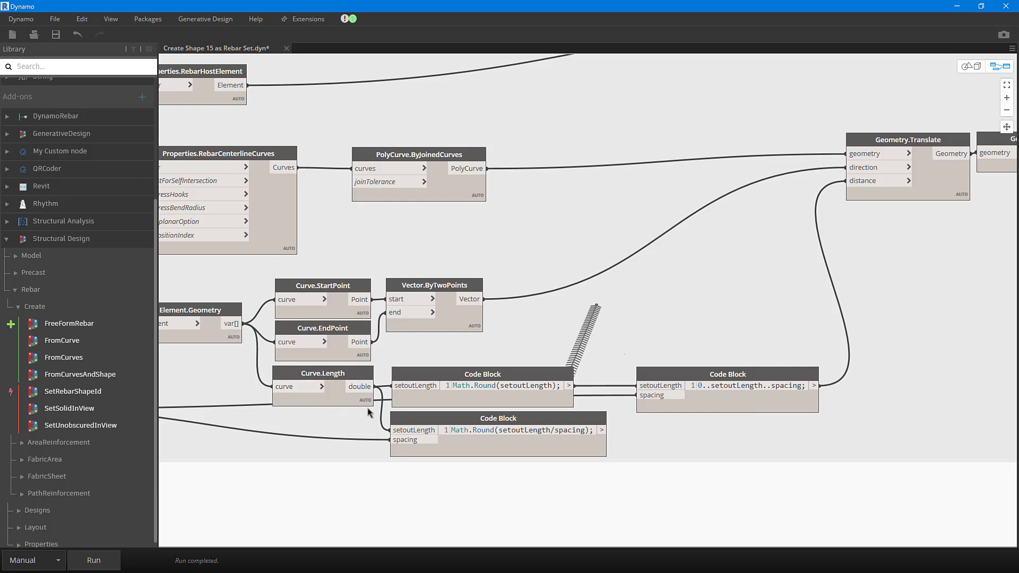
Pin the Curve.Length preview and the range Code Block's 44 spacing distances.
{"action": "middle_click_drag", "start_coordinate": [370, 412], "coordinate": [402, 393]}
{"action": "mouse_move", "coordinate": [402, 381]}
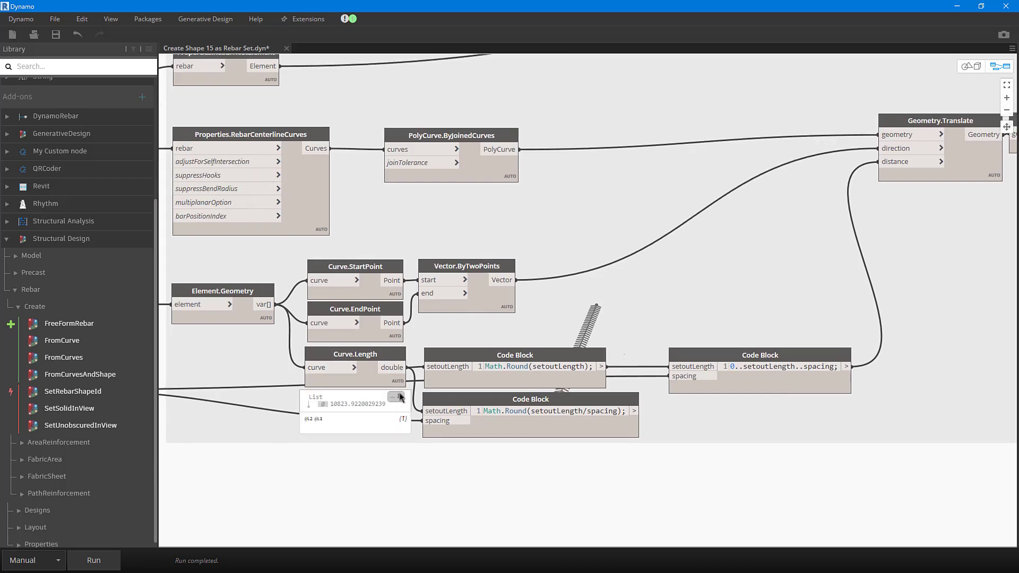
{"action": "left_click", "coordinate": [401, 397]}
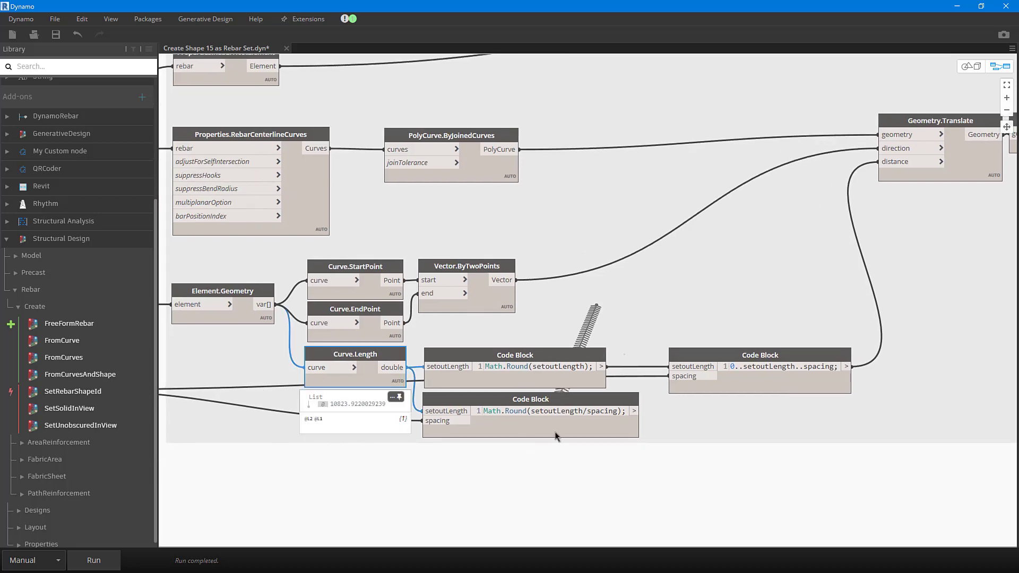
{"action": "mouse_move", "coordinate": [598, 402]}
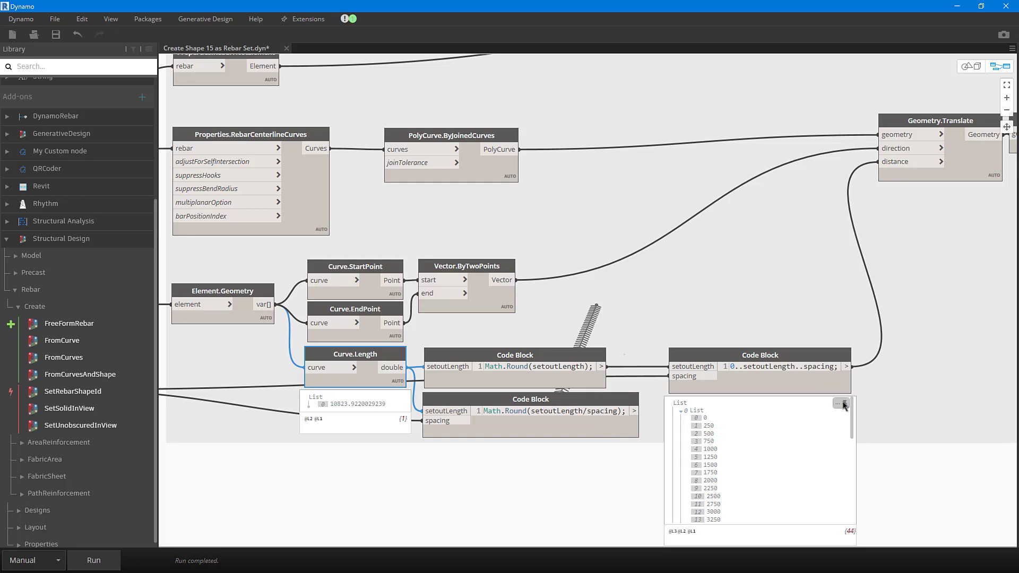
{"action": "left_click", "coordinate": [844, 404]}
Inspect the Geometry.Translate output and pan the graph to Create.FreeFormRebar.
{"action": "scroll", "coordinate": [876, 448], "scroll_direction": "up", "scroll_amount": 3}
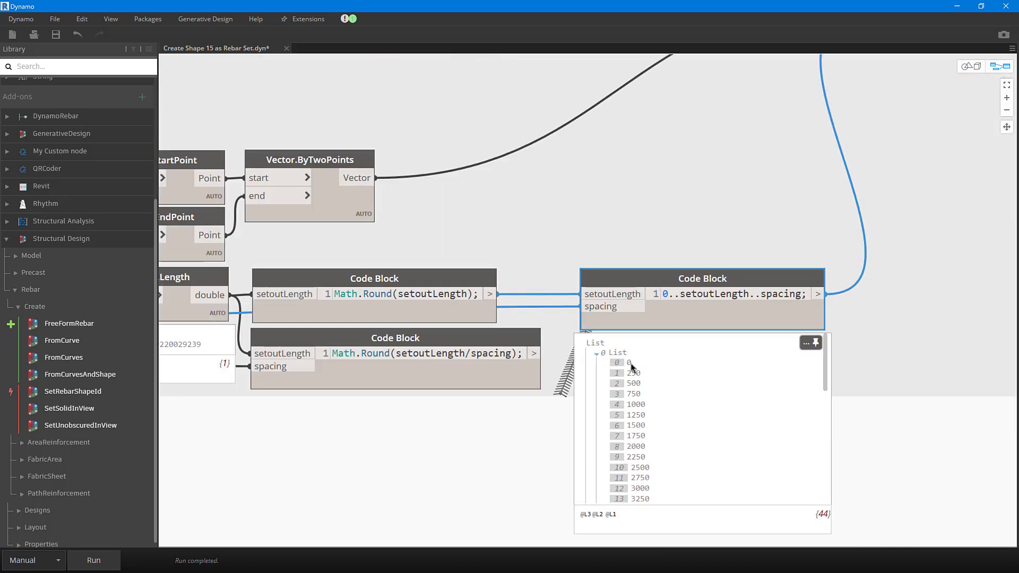
{"action": "scroll", "coordinate": [656, 423], "scroll_direction": "down", "scroll_amount": 4}
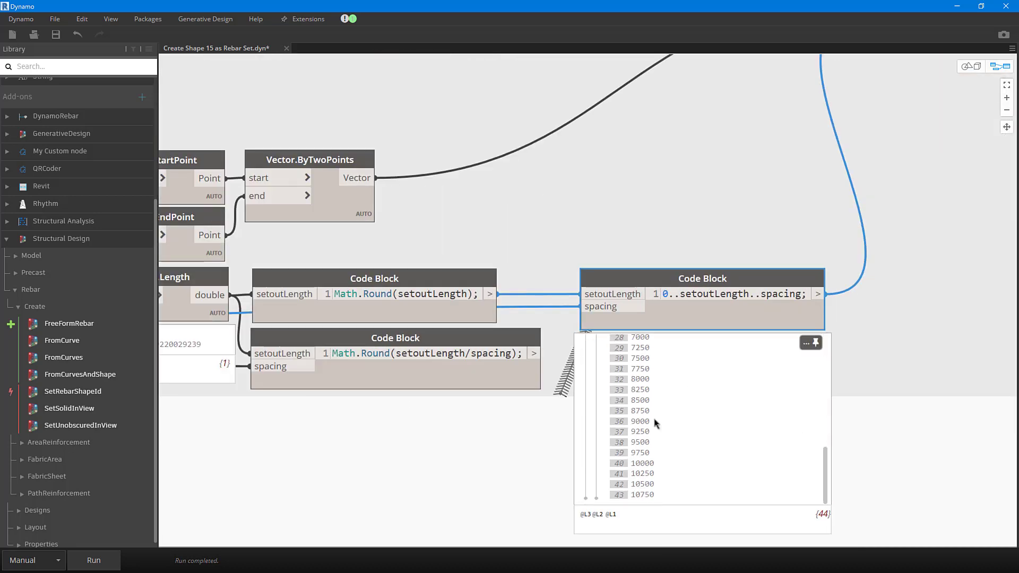
{"action": "scroll", "coordinate": [656, 423], "scroll_direction": "up", "scroll_amount": 3}
{"action": "scroll", "coordinate": [755, 457], "scroll_direction": "down", "scroll_amount": 3}
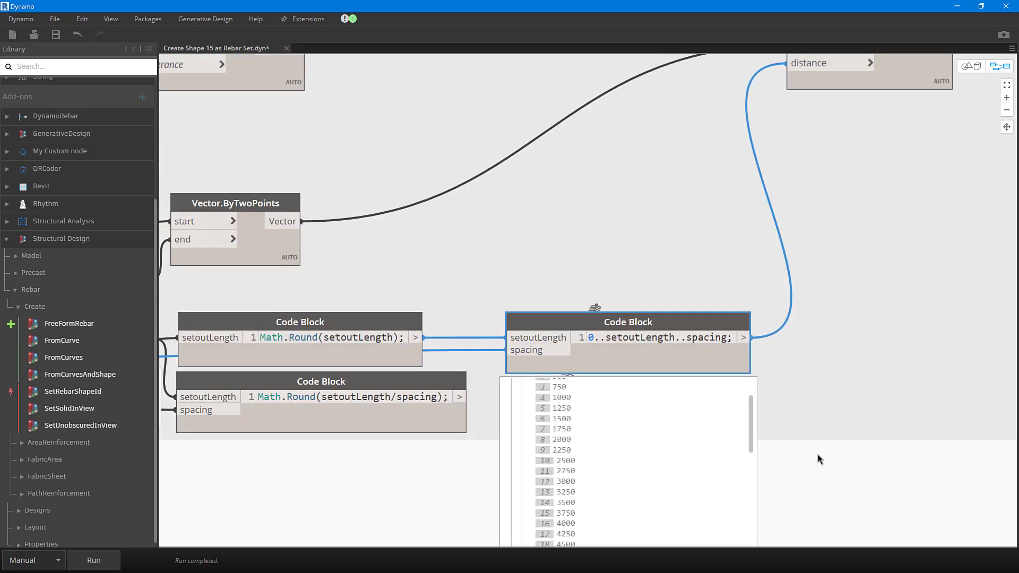
{"action": "mouse_move", "coordinate": [906, 208]}
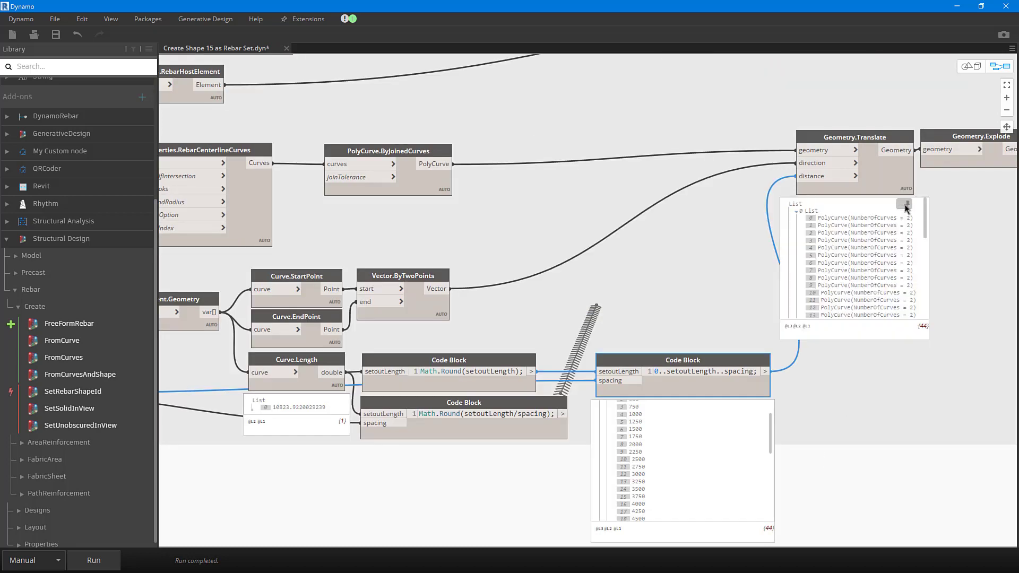
{"action": "scroll", "coordinate": [828, 277], "scroll_direction": "down", "scroll_amount": 6}
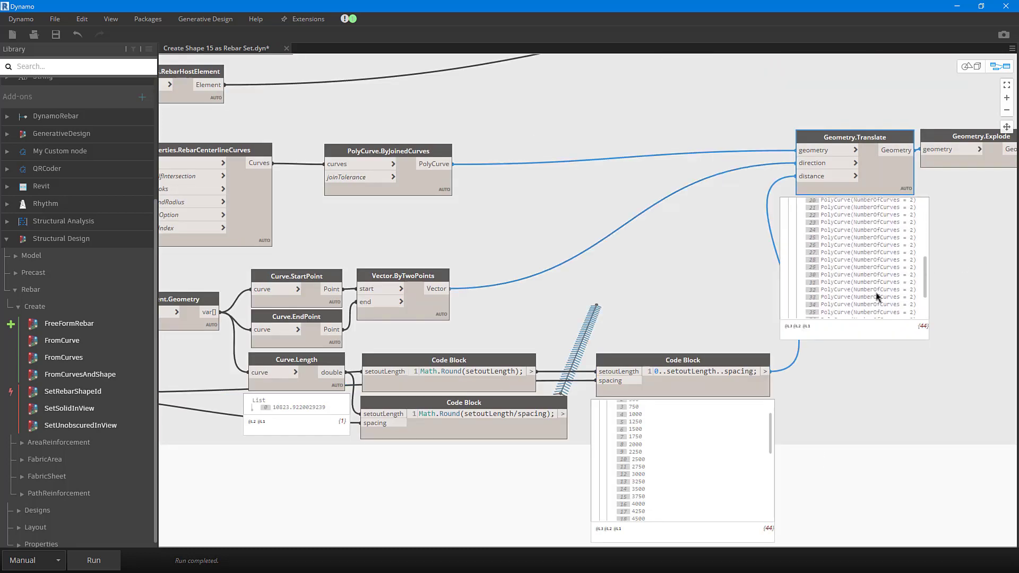
{"action": "scroll", "coordinate": [836, 348], "scroll_direction": "down", "scroll_amount": 2}
{"action": "middle_click_drag", "start_coordinate": [890, 297], "coordinate": [792, 350]}
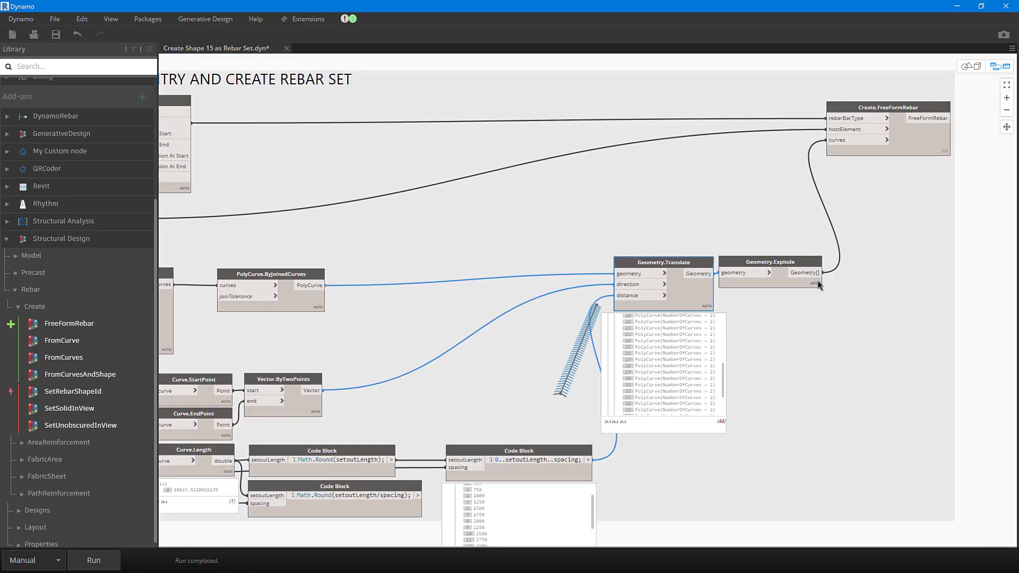
{"action": "scroll", "coordinate": [818, 285], "scroll_direction": "up", "scroll_amount": 2}
{"action": "mouse_move", "coordinate": [815, 301]}
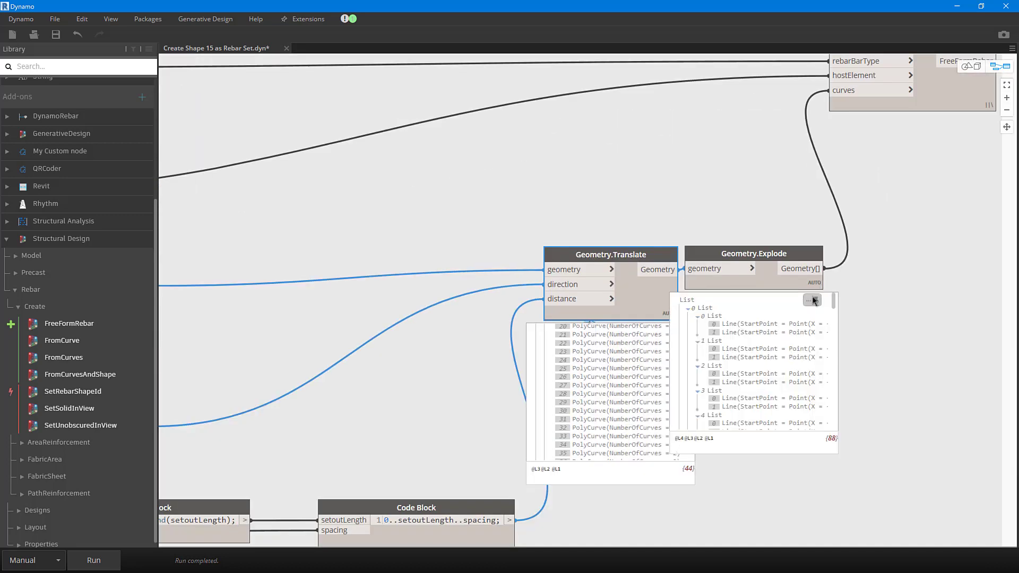
{"action": "middle_click_drag", "start_coordinate": [869, 194], "coordinate": [763, 296]}
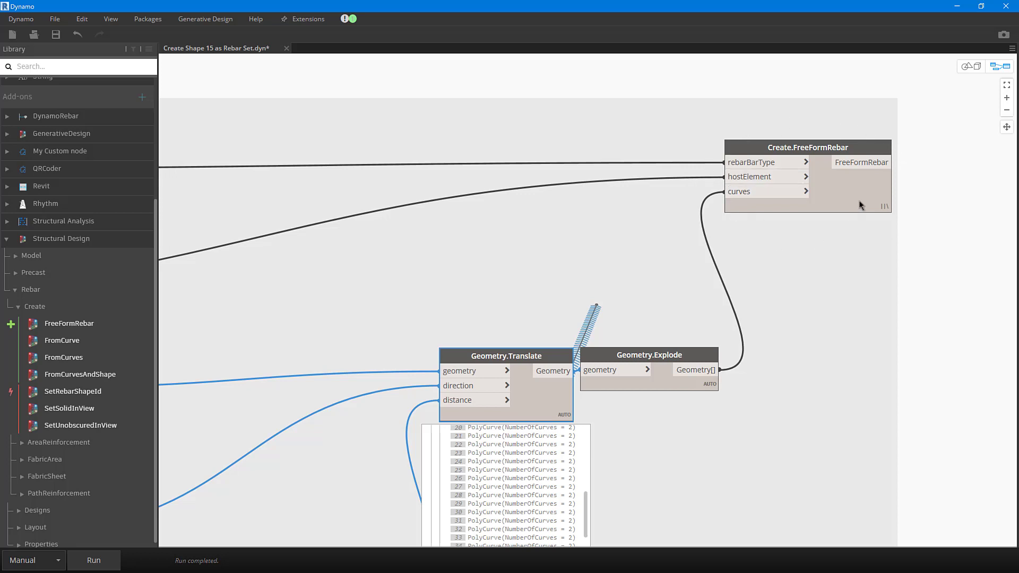
{"action": "scroll", "coordinate": [920, 250], "scroll_direction": "down", "scroll_amount": 1}
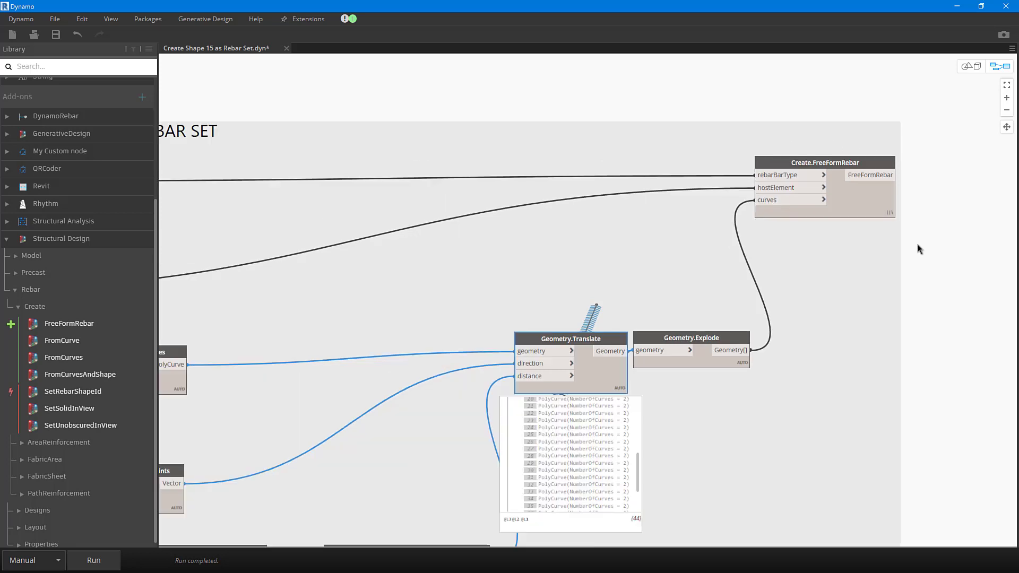
{"action": "scroll", "coordinate": [920, 250], "scroll_direction": "down", "scroll_amount": 3}
{"action": "left_click_drag", "start_coordinate": [735, 8], "coordinate": [680, 220]}
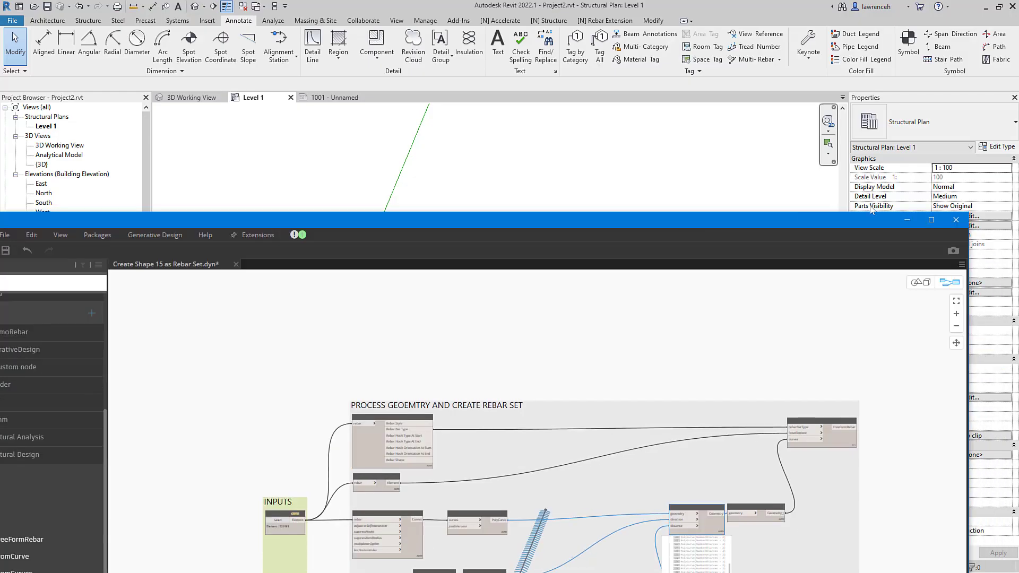
{"action": "left_click", "coordinate": [932, 219]}
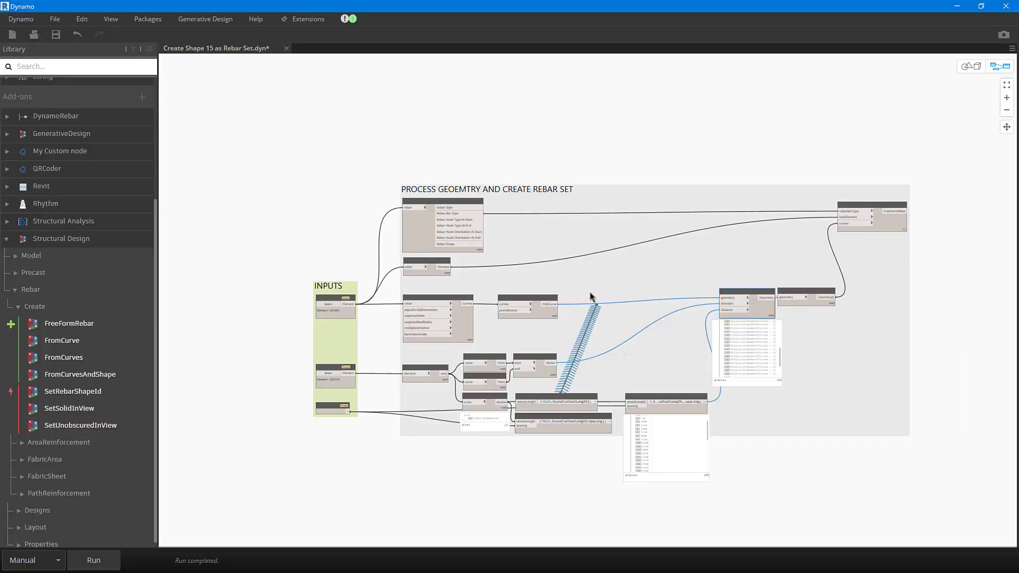
{"action": "scroll", "coordinate": [347, 429], "scroll_direction": "up", "scroll_amount": 2}
{"action": "middle_click_drag", "start_coordinate": [347, 426], "coordinate": [341, 429]}
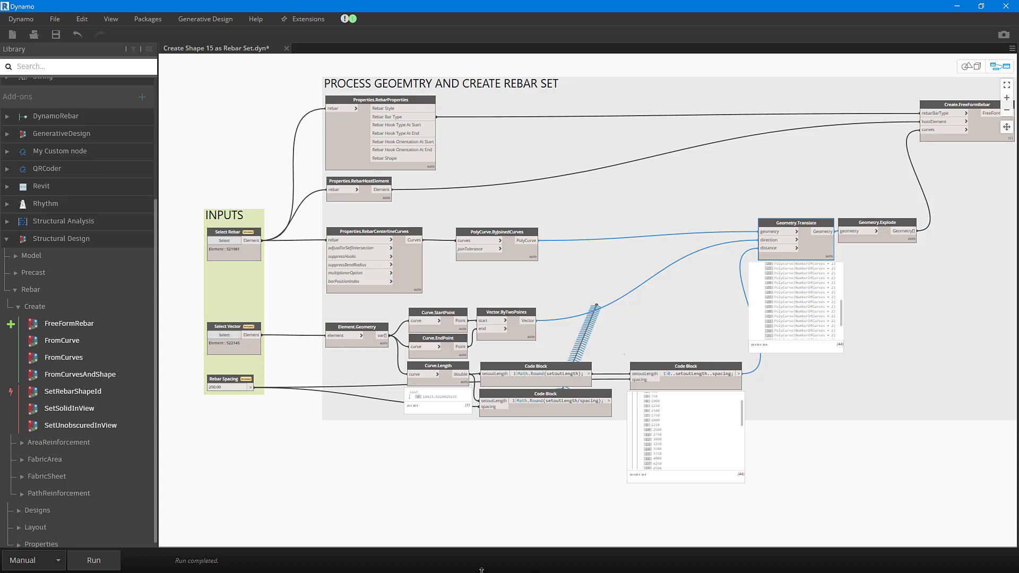
{"action": "scroll", "coordinate": [494, 459], "scroll_direction": "down", "scroll_amount": 3}
{"action": "left_click", "coordinate": [526, 453]}
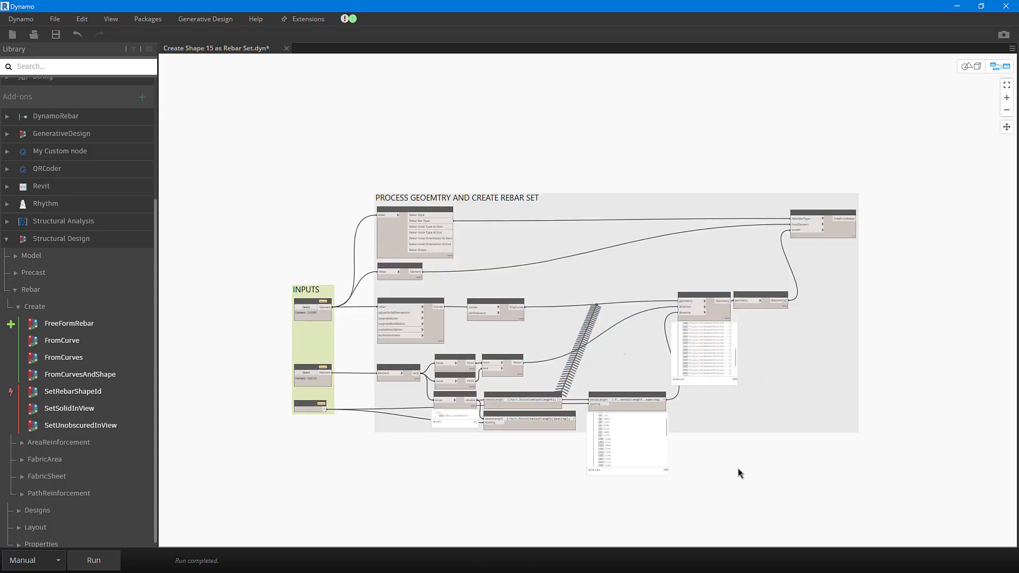
{"action": "middle_click_drag", "start_coordinate": [757, 468], "coordinate": [737, 469]}
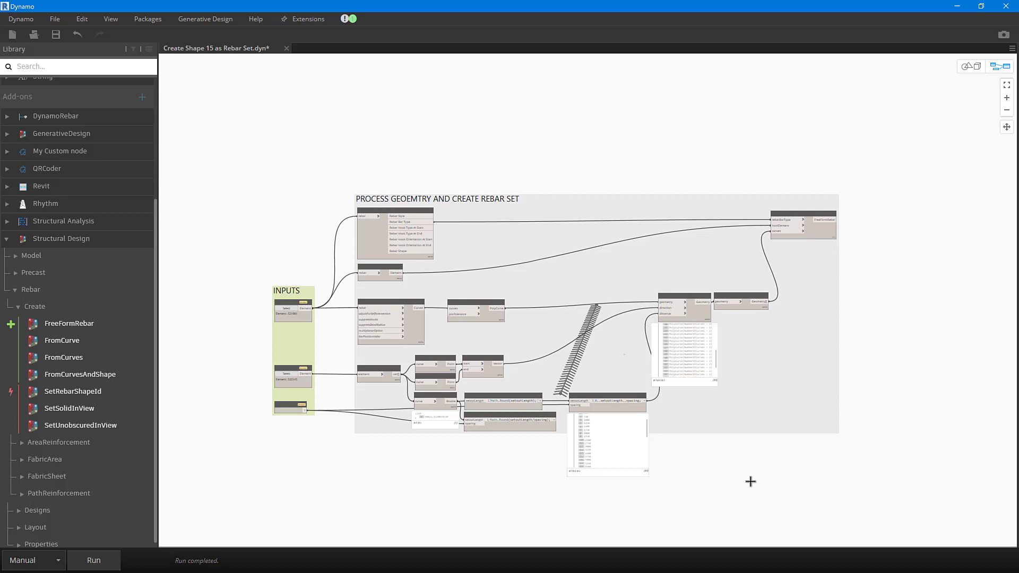
{"action": "middle_click_drag", "start_coordinate": [628, 310], "coordinate": [636, 280]}
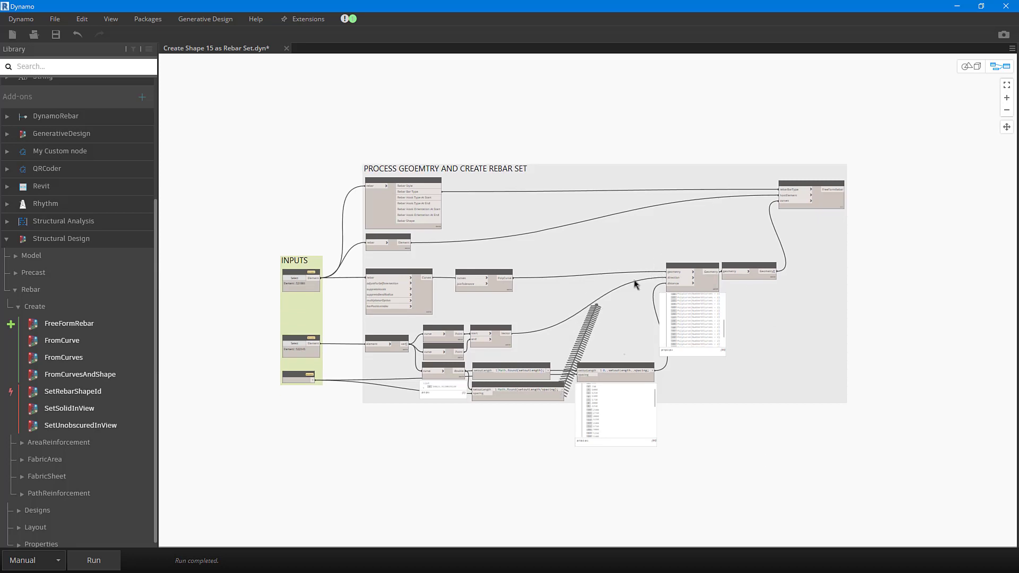